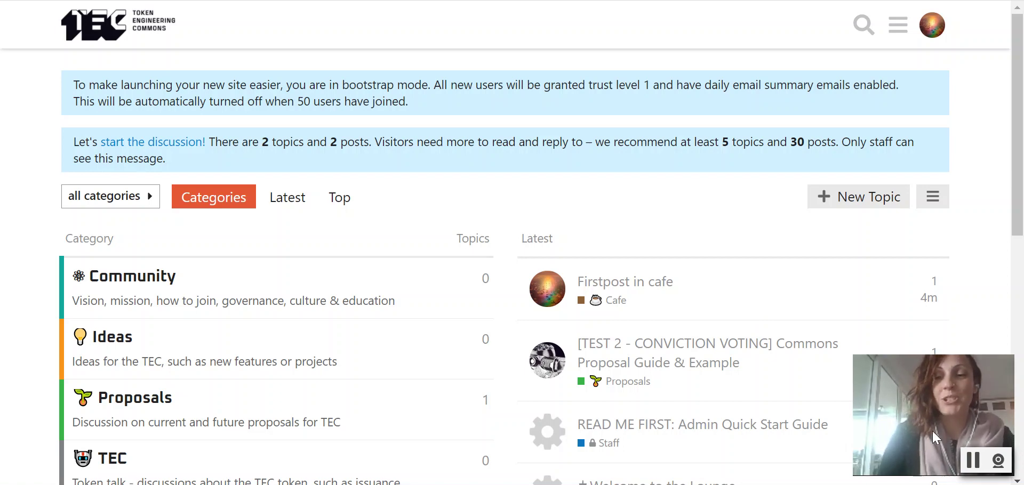
- Scroll the Discourse forum and open the Proposals category's topic list
left_click(1000, 461)
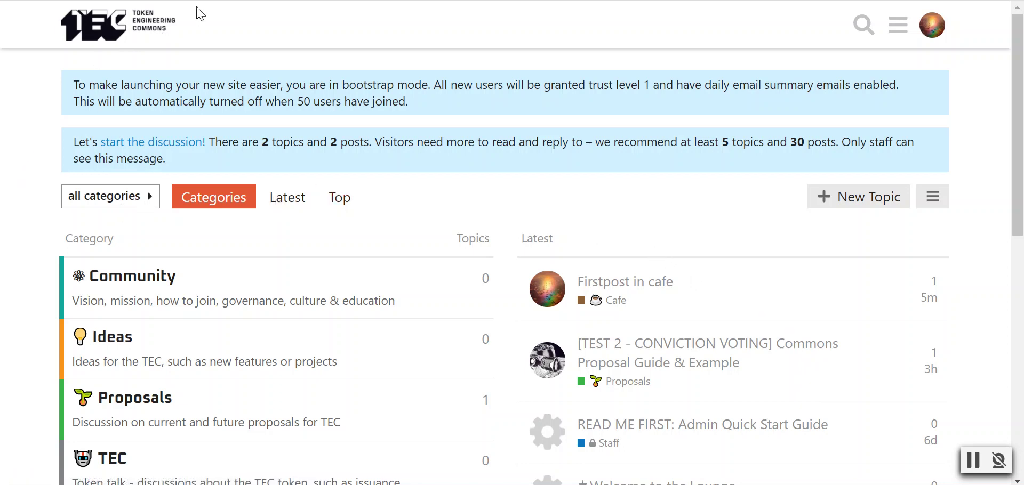
scroll(270, 133, "down", 2)
scroll(319, 217, "down", 2)
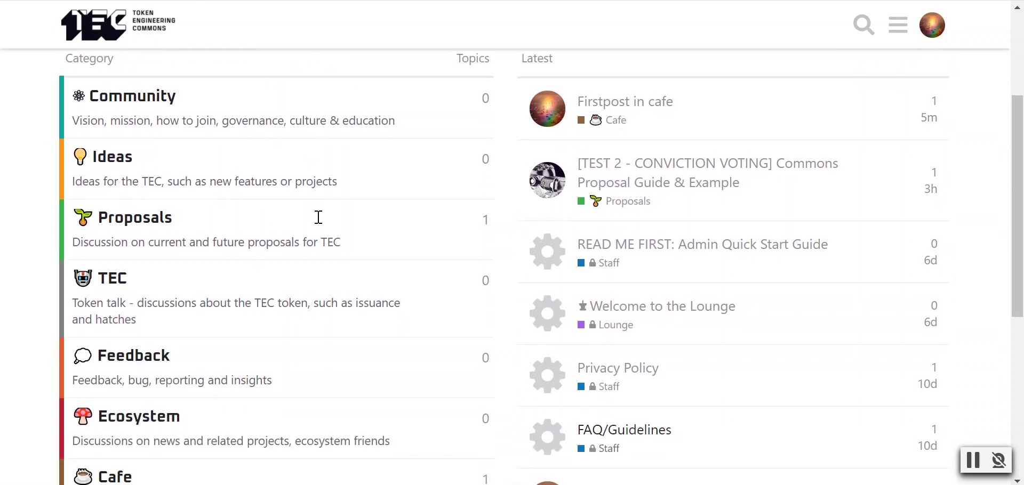
scroll(319, 217, "up", 4)
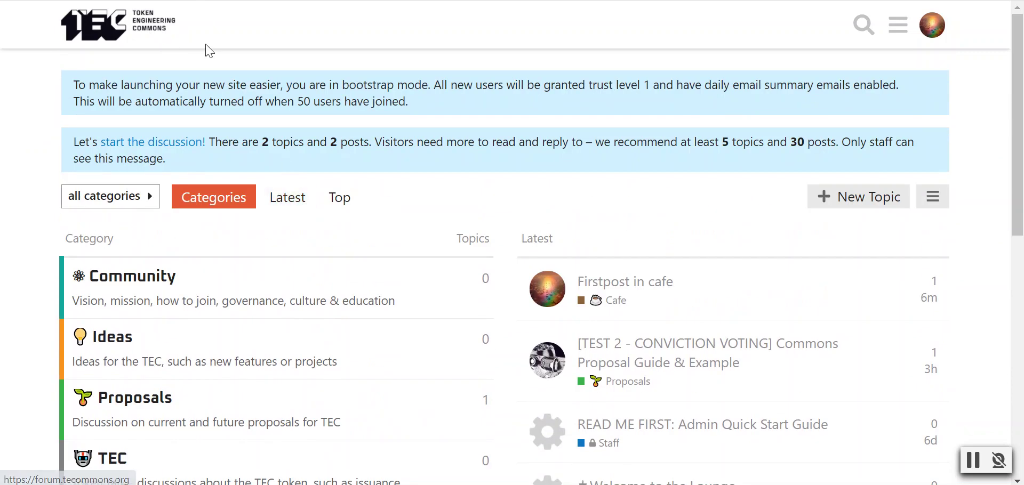
scroll(235, 47, "down", 2)
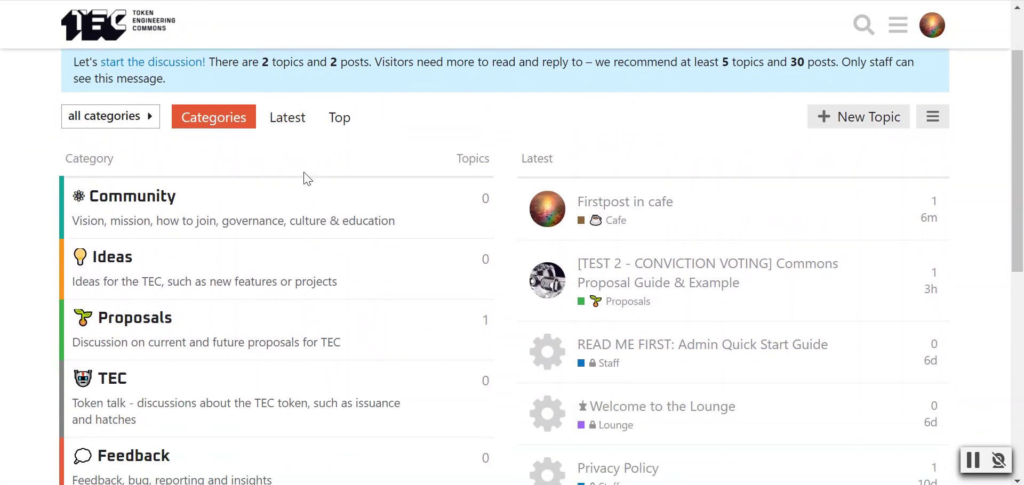
scroll(304, 174, "down", 2)
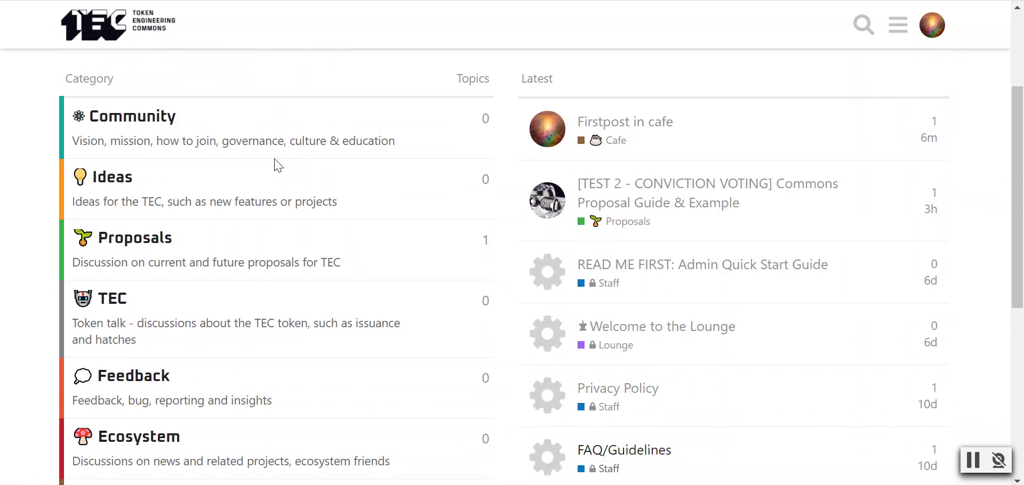
scroll(278, 165, "down", 2)
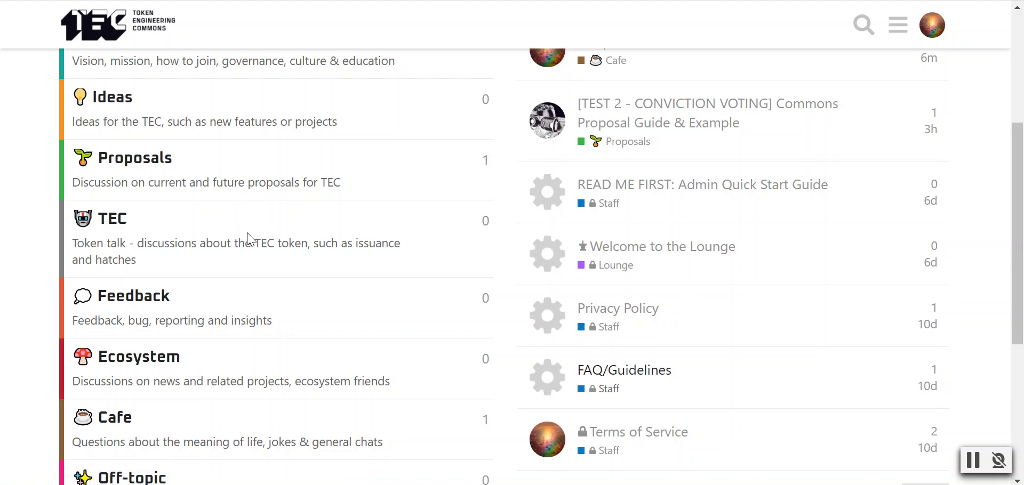
scroll(248, 237, "down", 3)
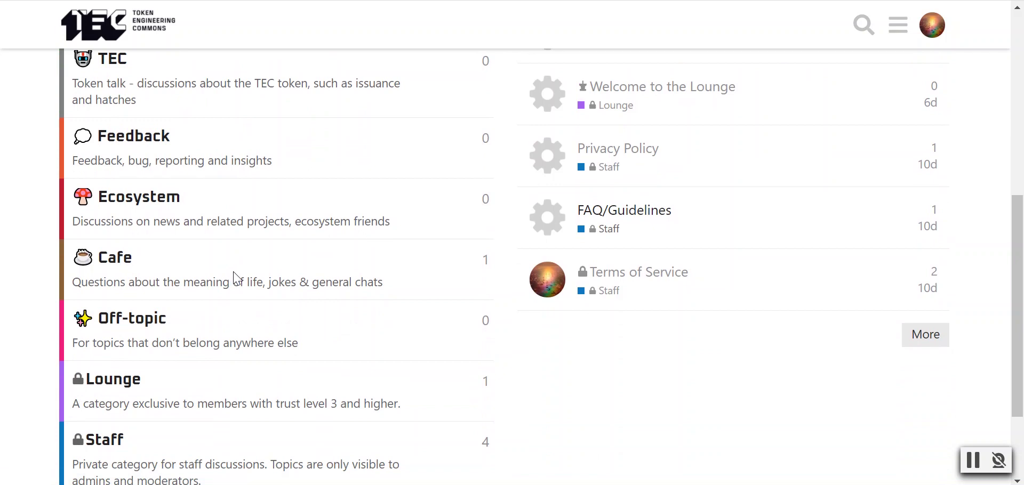
scroll(235, 279, "up", 3)
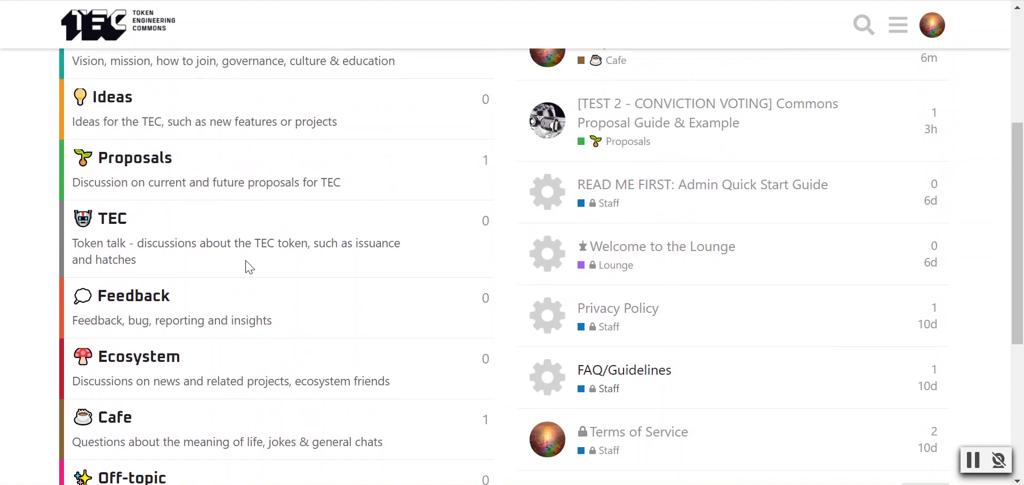
scroll(247, 265, "up", 2)
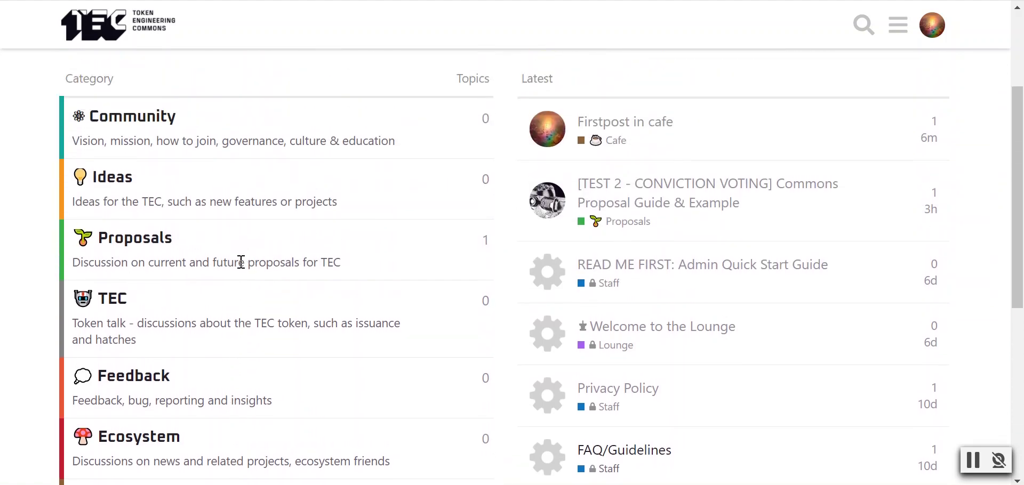
left_click(153, 247)
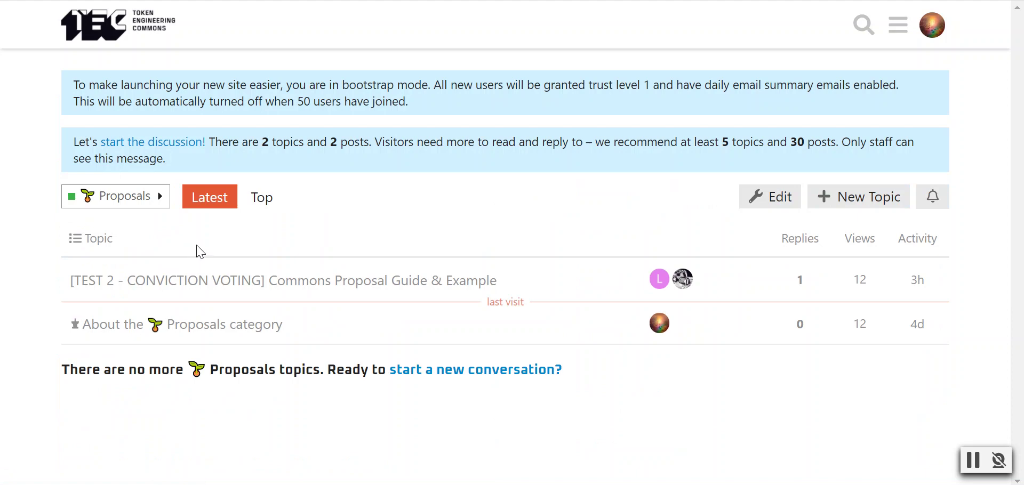
- Open the Commons Proposal Guide & Example topic and read through it
left_click(339, 291)
scroll(341, 275, "up", 3)
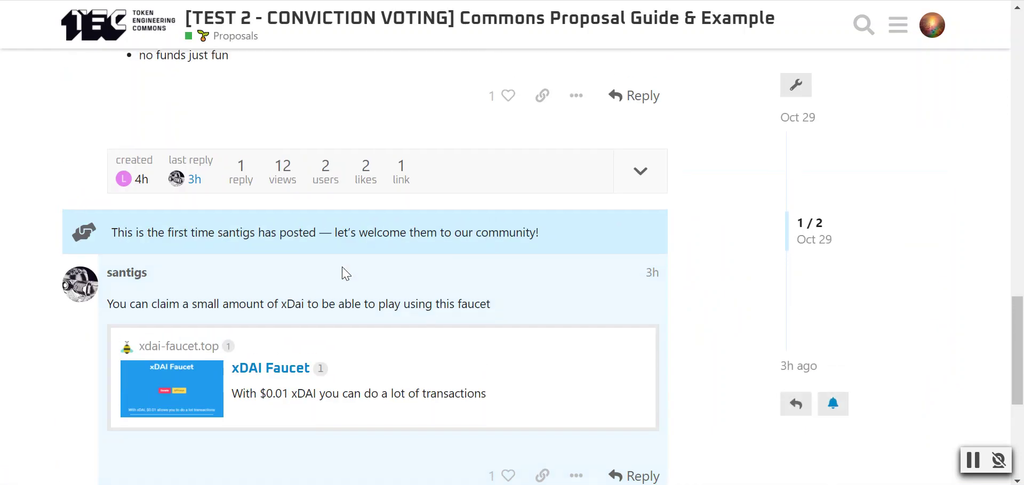
scroll(345, 273, "up", 15)
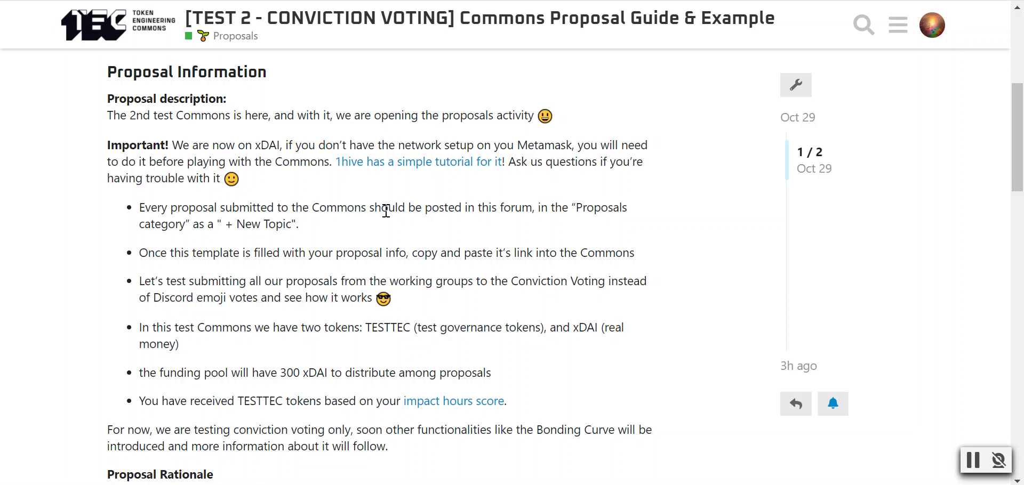
scroll(386, 211, "up", 2)
scroll(386, 208, "down", 2)
scroll(378, 189, "down", 1)
scroll(382, 183, "up", 1)
scroll(382, 187, "down", 8)
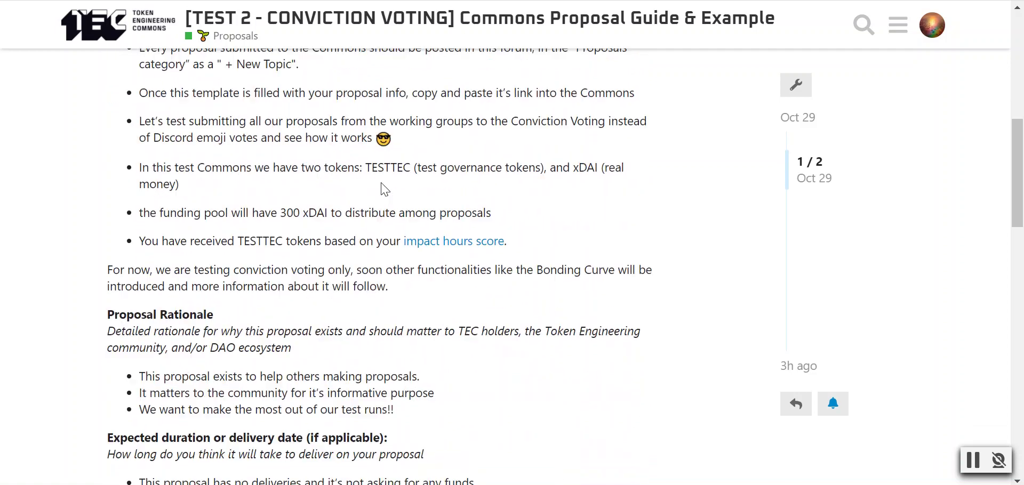
scroll(382, 188, "down", 10)
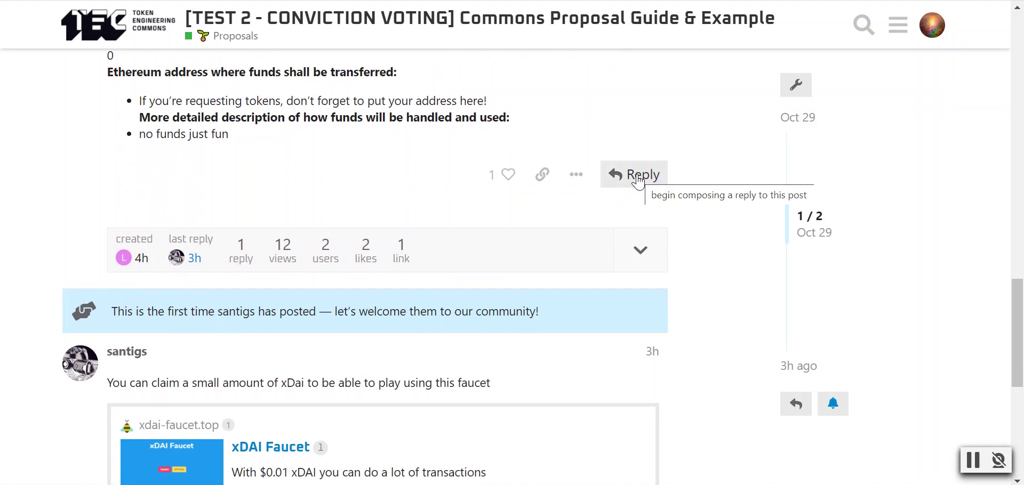
- Start a reply to the guide, discard it, and return to the Proposals topic list
left_click(637, 177)
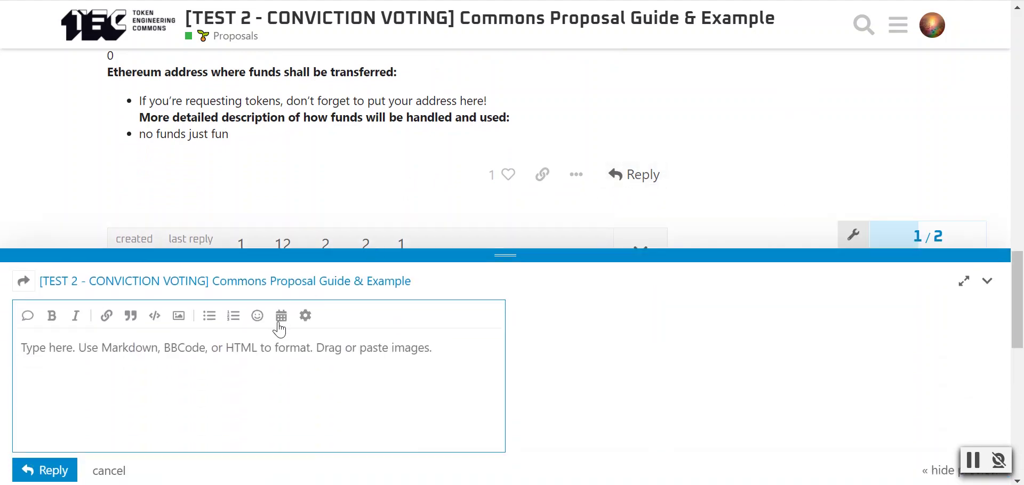
left_click(104, 472)
scroll(118, 151, "up", 15)
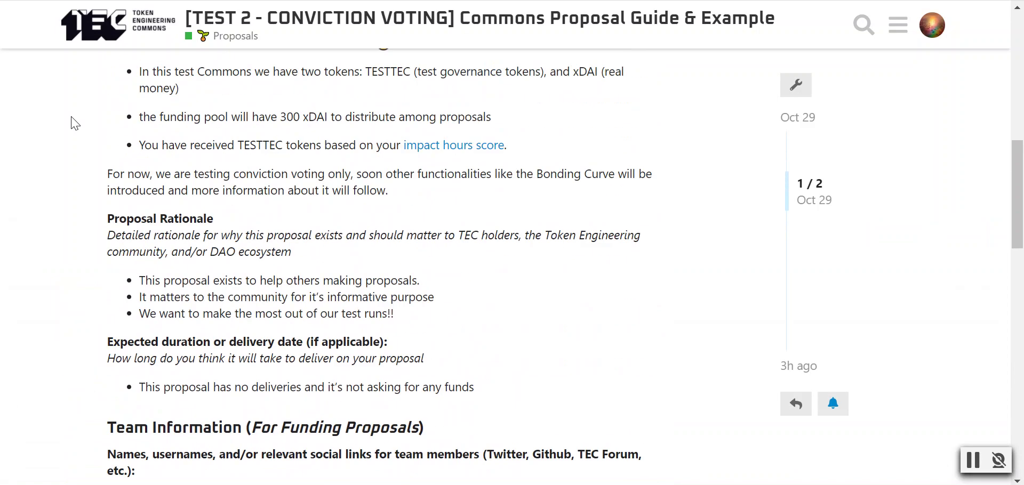
left_click(235, 35)
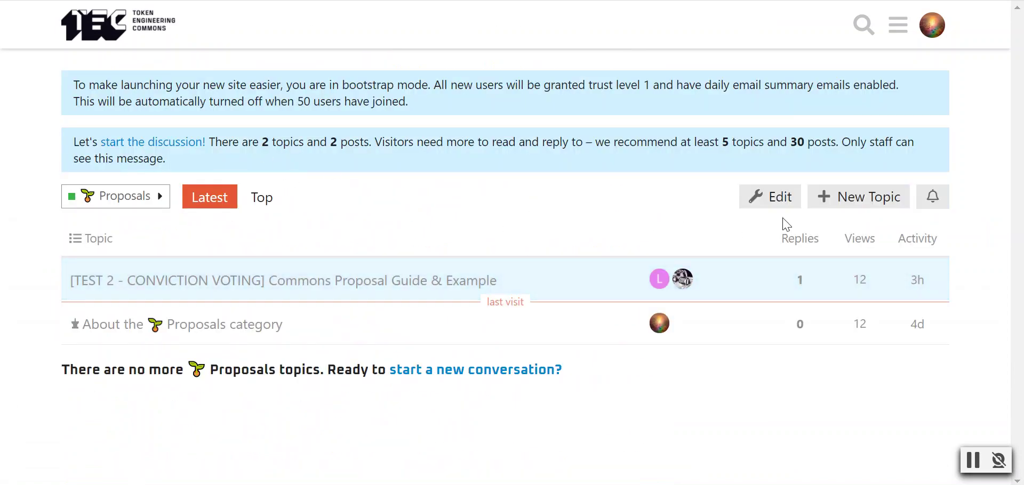
- Start a new Proposals topic and enter the title 'CV Test'
left_click(885, 206)
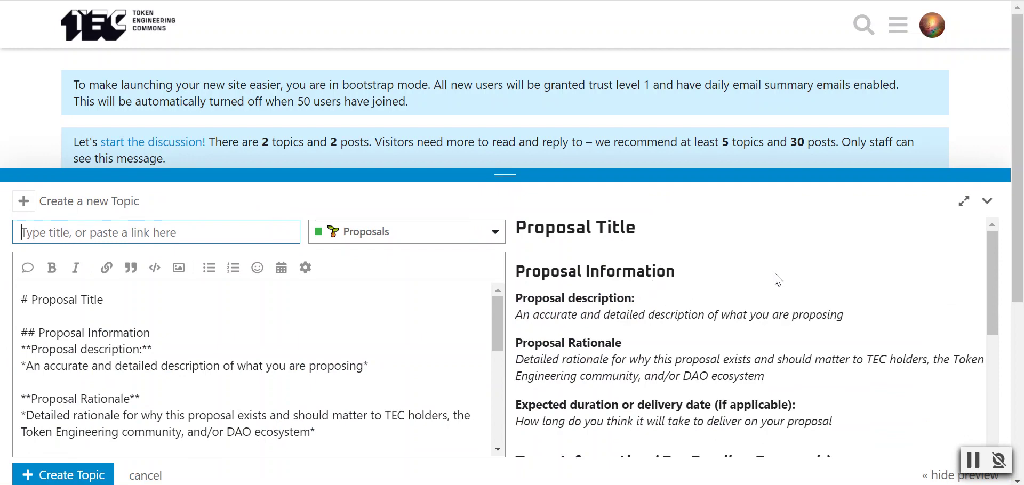
scroll(807, 271, "down", 2)
scroll(808, 272, "up", 2)
scroll(806, 271, "down", 2)
scroll(788, 293, "up", 2)
left_click(140, 235)
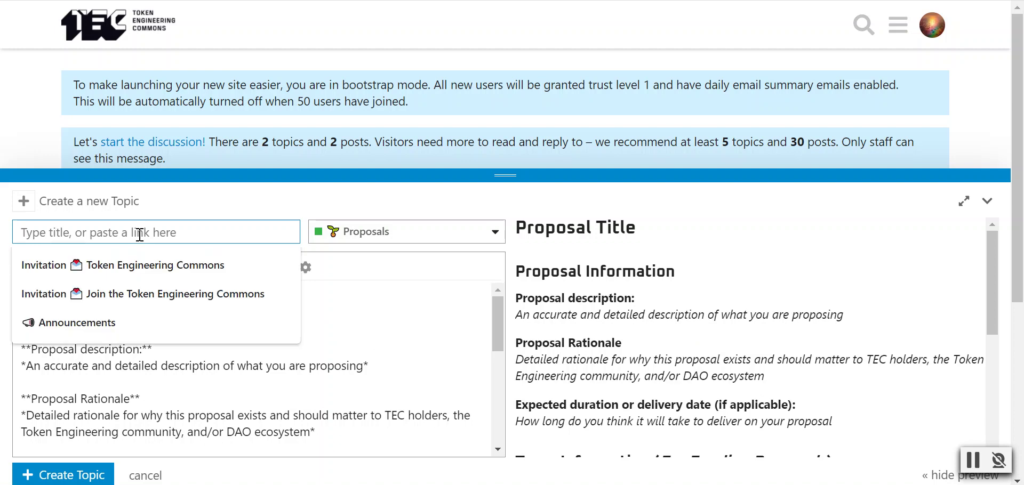
type("CV")
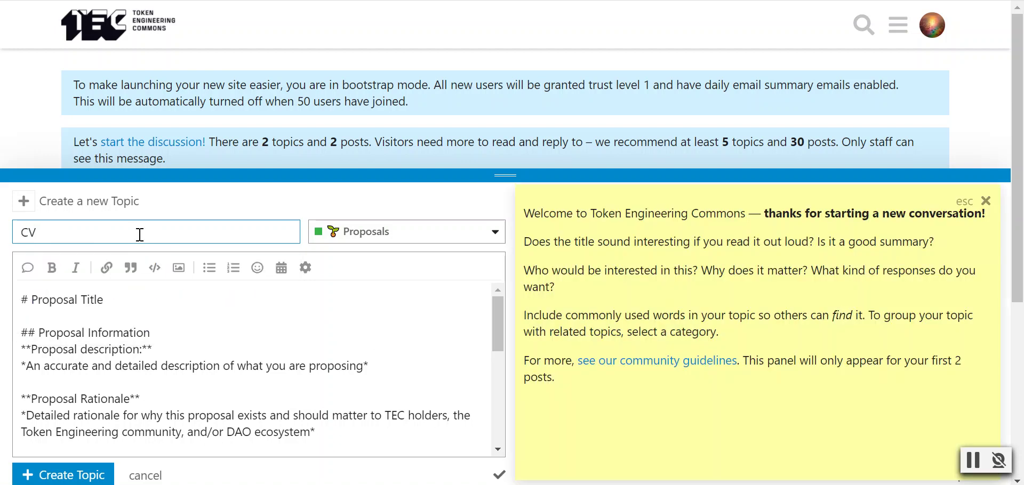
type(" Test")
- Close the welcome tips and replace the 'Proposal Title' body heading with 'CV Test'
left_click(96, 315)
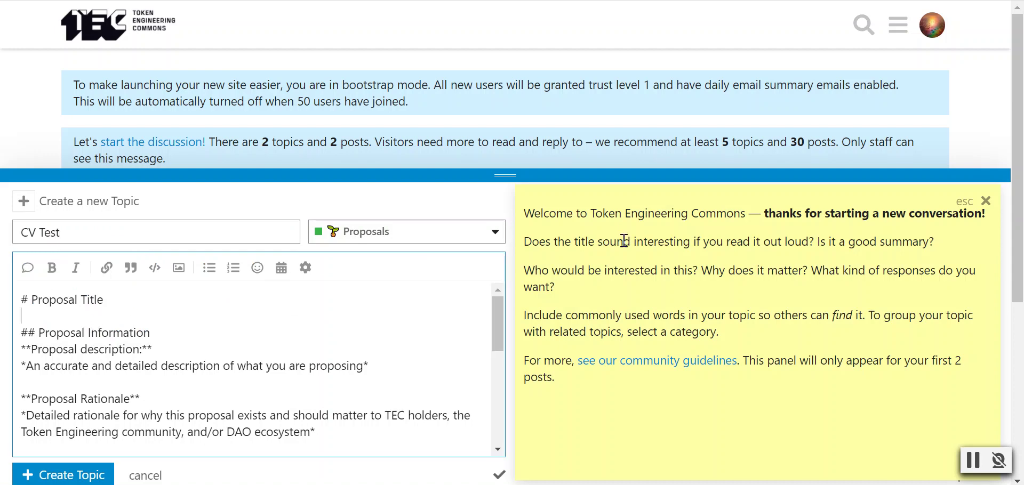
left_click(986, 201)
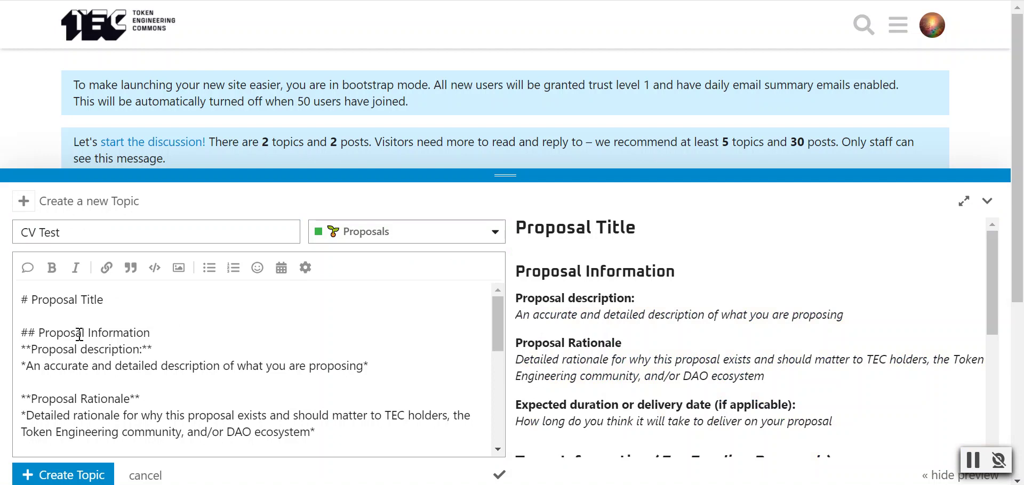
left_click_drag(32, 300, 115, 298)
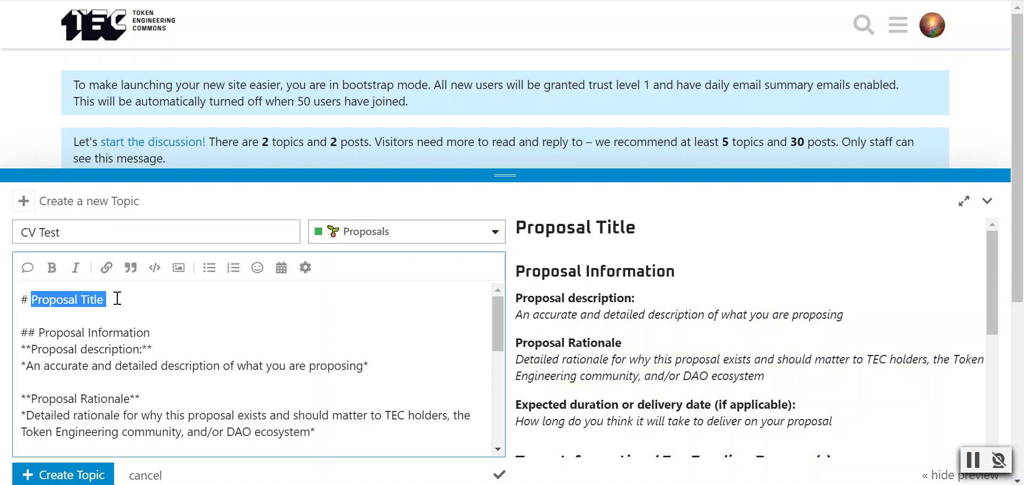
type("CV Test")
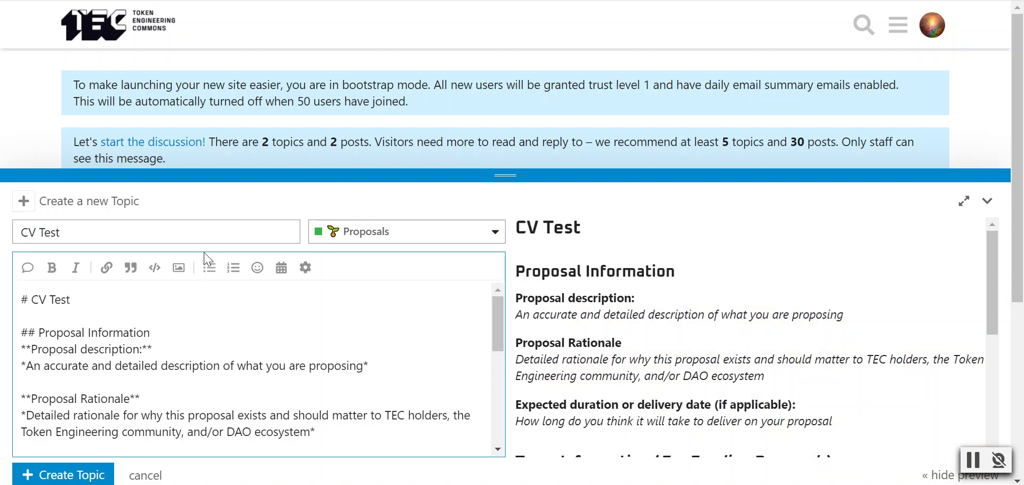
- Extend both the topic title and body heading to 'CV Test: Walk Through Video'
left_click(201, 238)
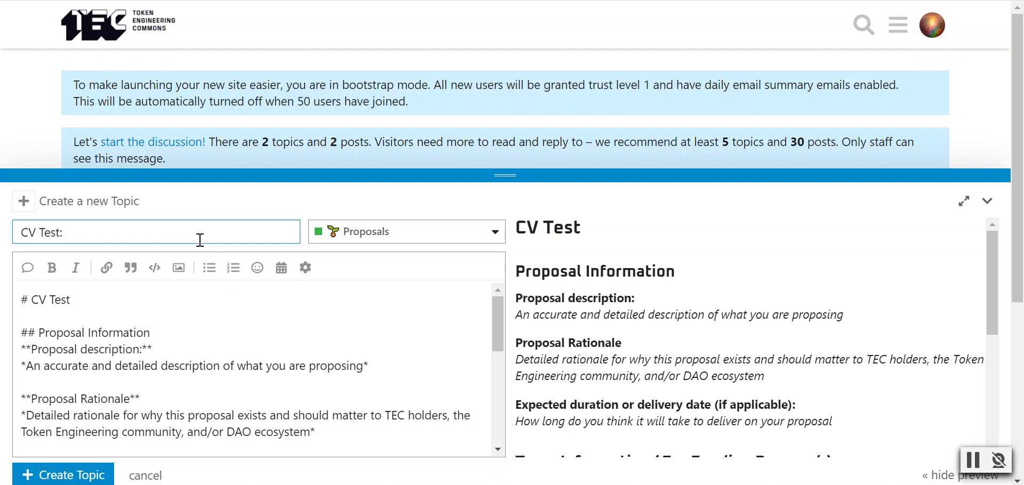
type("CV Test:")
type("Walk Through ")
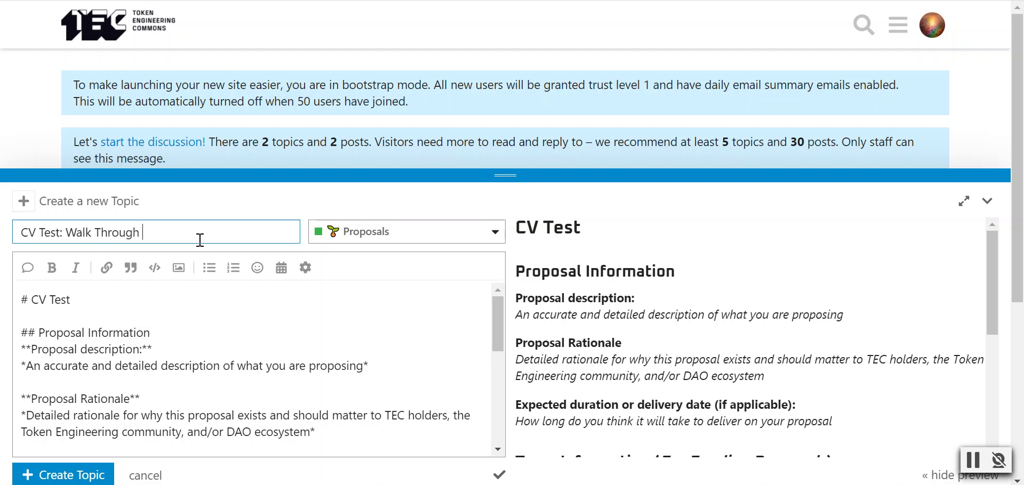
type("Video")
left_click(50, 308)
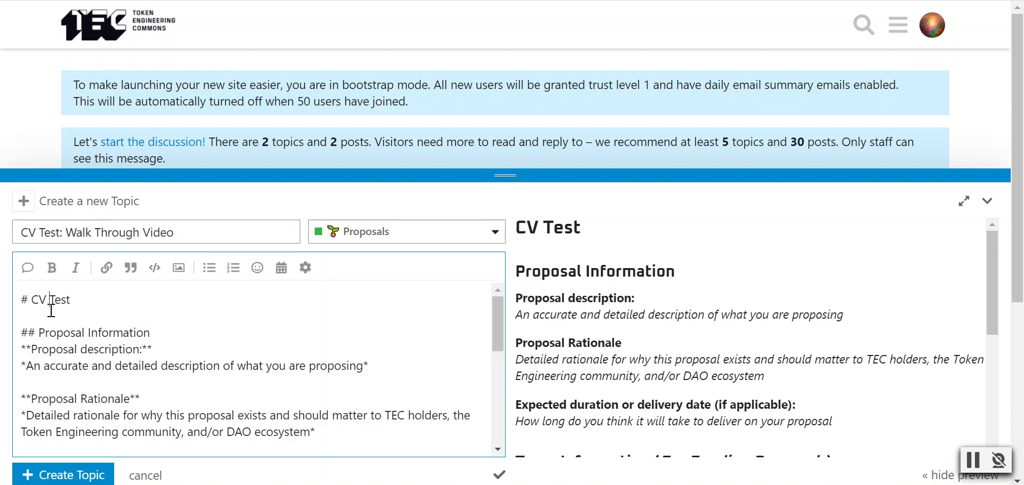
left_click_drag(31, 301, 74, 302)
left_click(80, 301)
type("Walk Through Video")
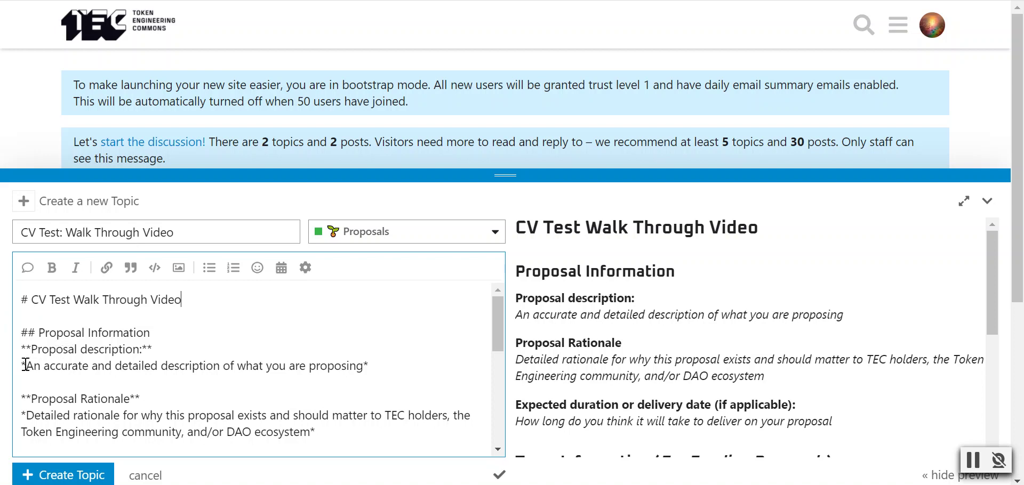
- Replace the description placeholder with 'Providing educational materials in how to use the Conviction Voting test via a walk through video'
left_click_drag(26, 365, 363, 367)
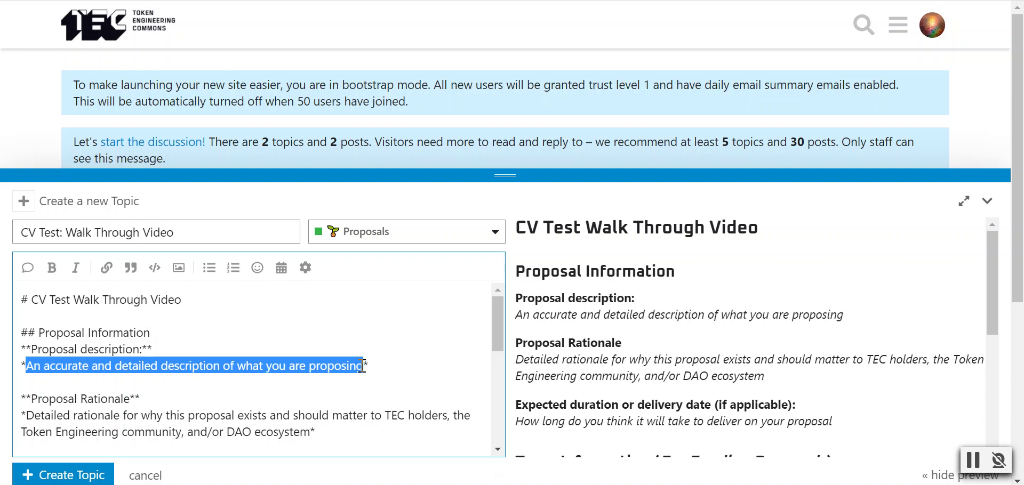
type("Providing ")
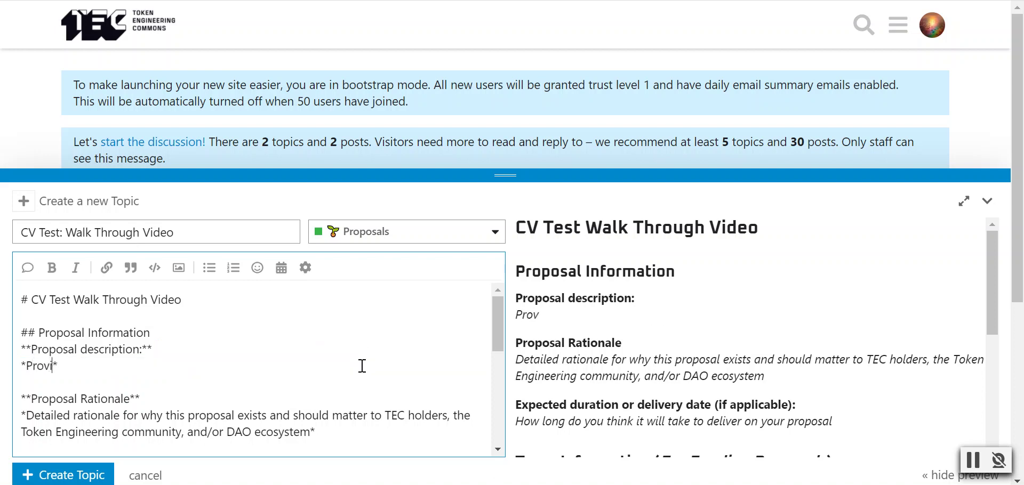
type("educational mat")
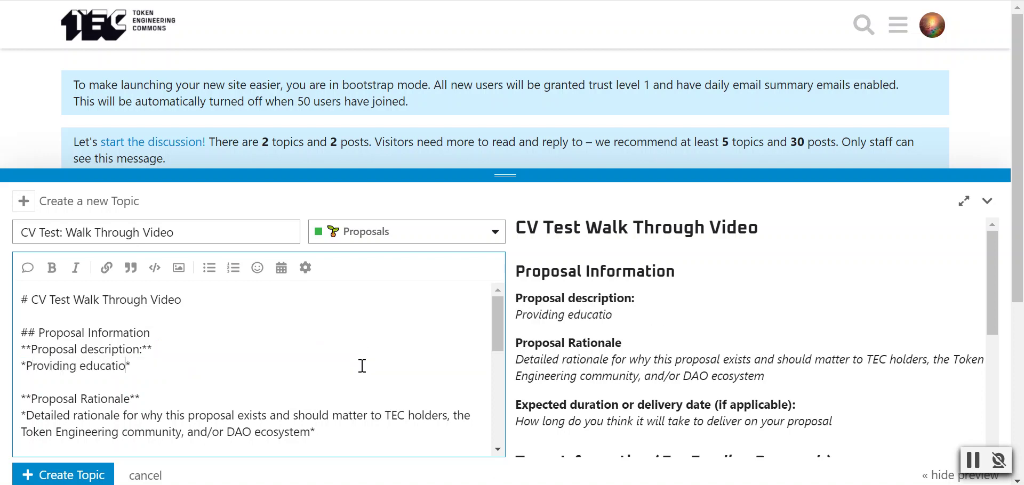
type("erials in how to u")
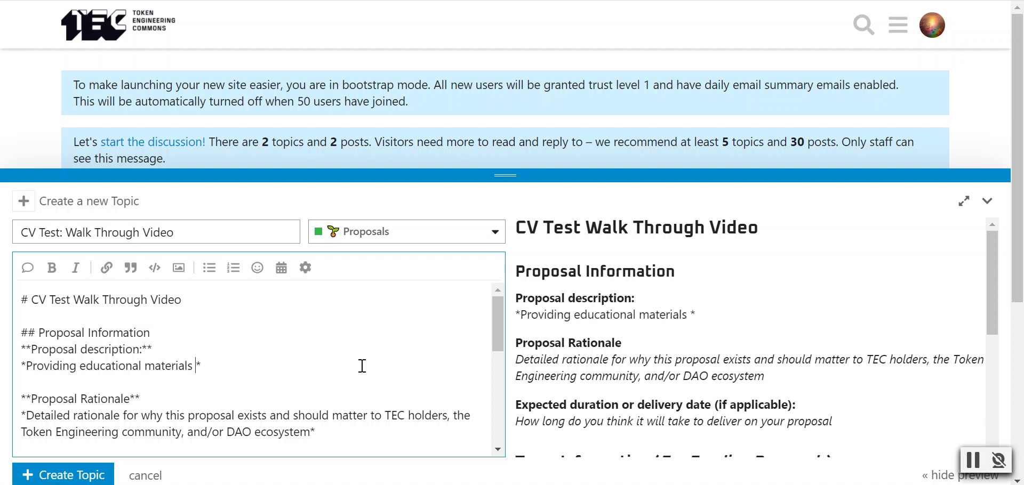
type("se the Conviction ")
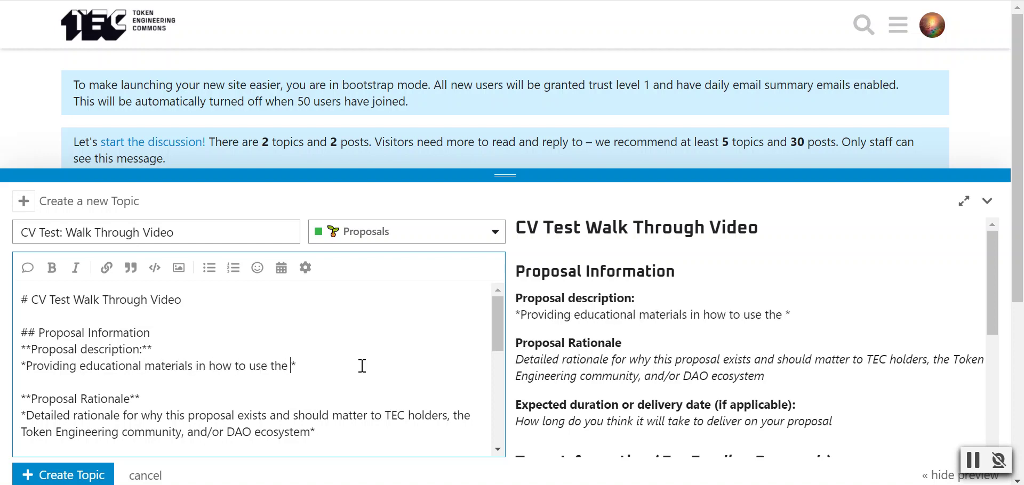
type("Voting ")
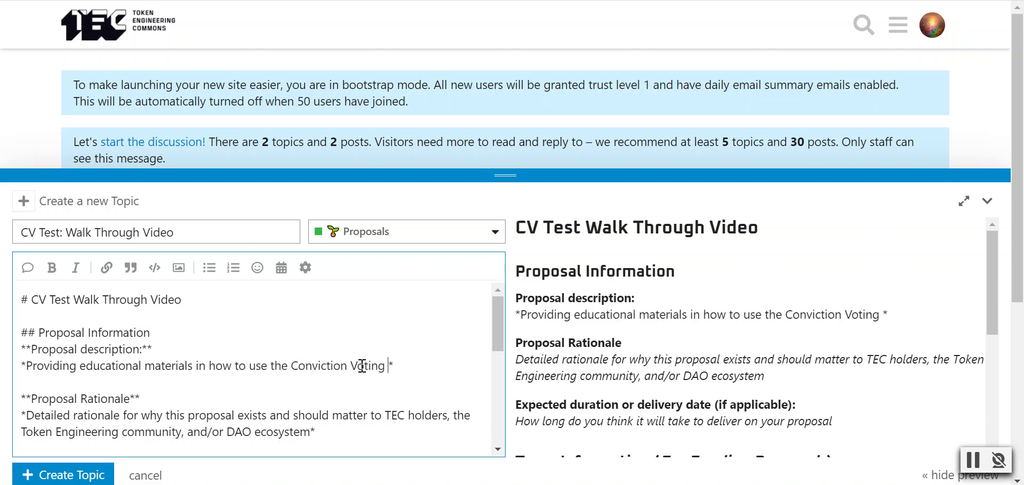
type("test")
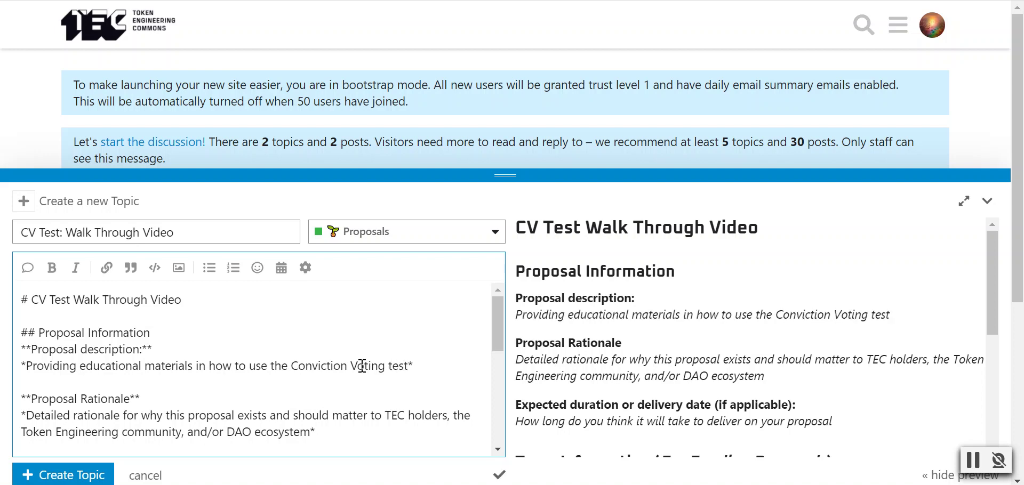
type(" via a walk throug")
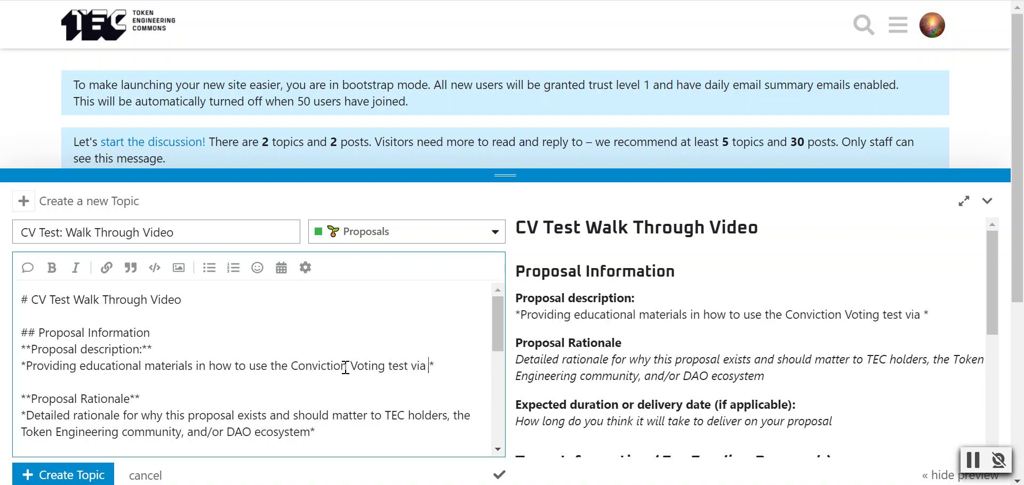
type("h vid")
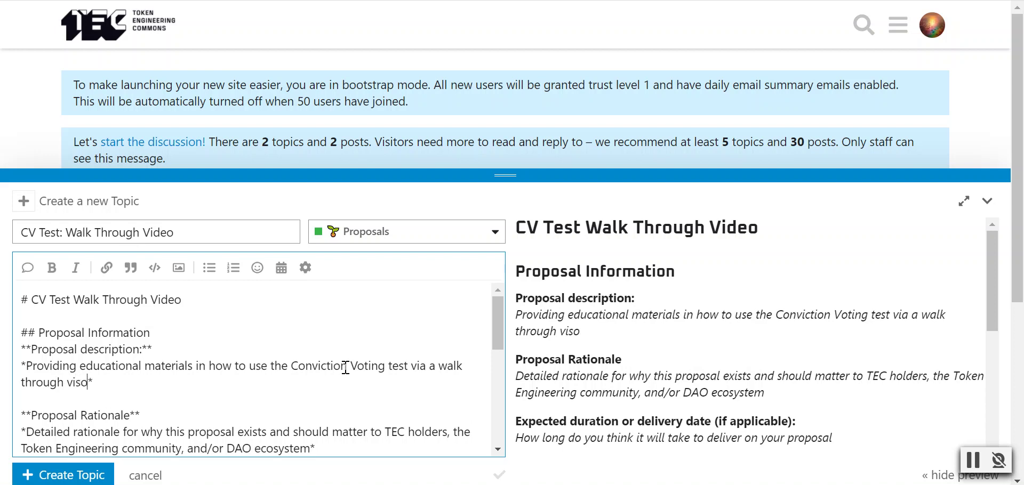
key("BackSpace")
type("s")
key("BackSpace")
type("deo")
scroll(302, 326, "down", 1)
scroll(301, 327, "down", 1)
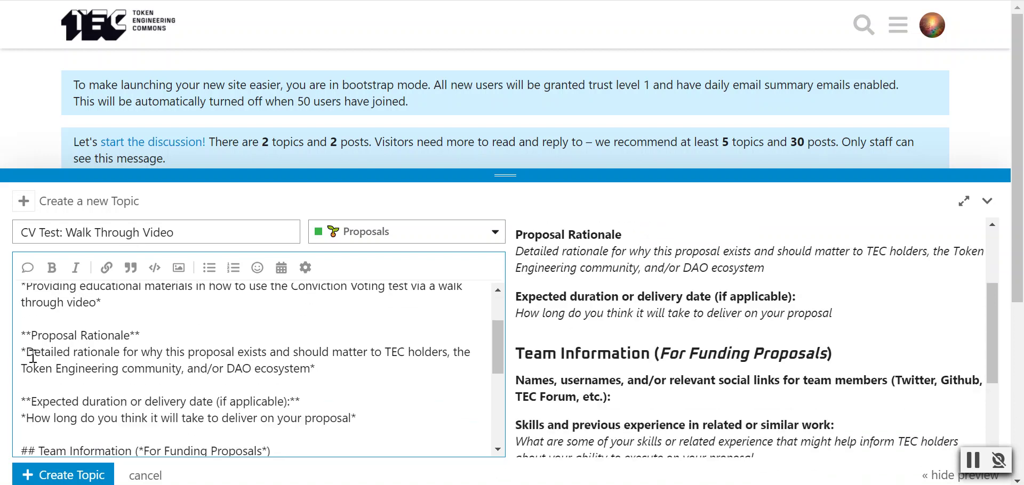
left_click_drag(26, 352, 308, 372)
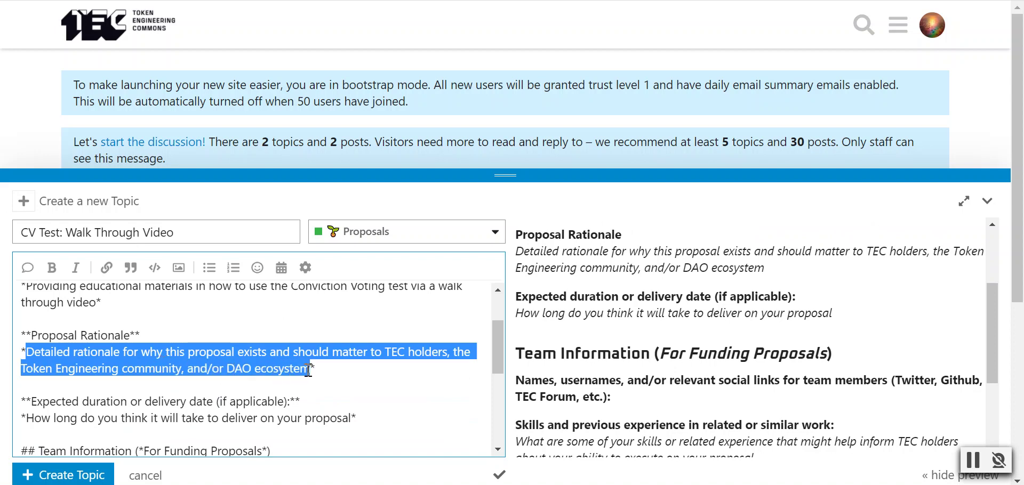
- Write the rationale: people need to understand how to engage with this test and use CV once built
type("This is important ")
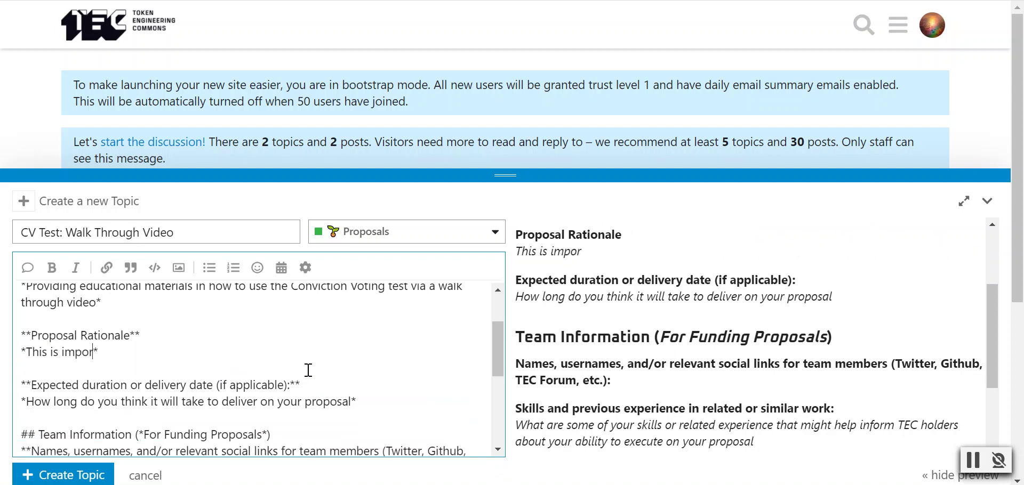
type("for people to be ab")
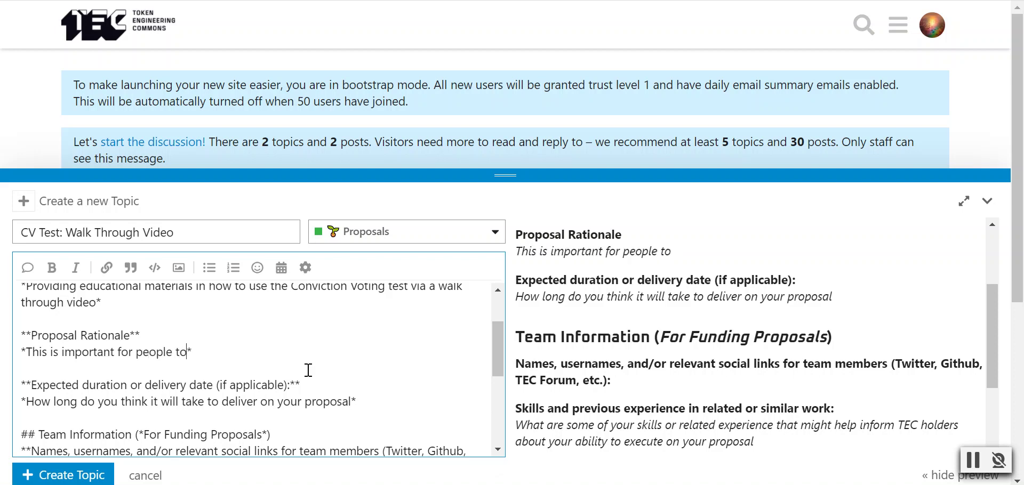
type("le to understand how ")
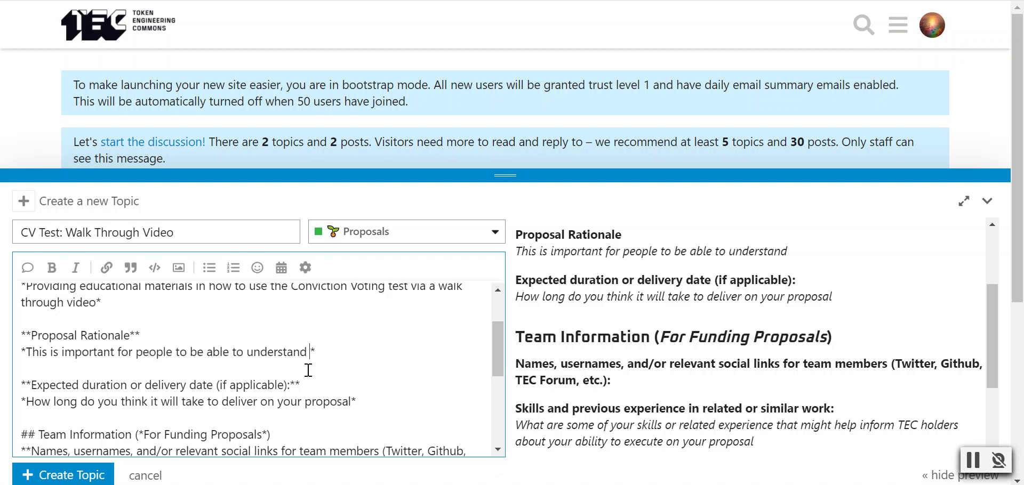
type("to engage with ")
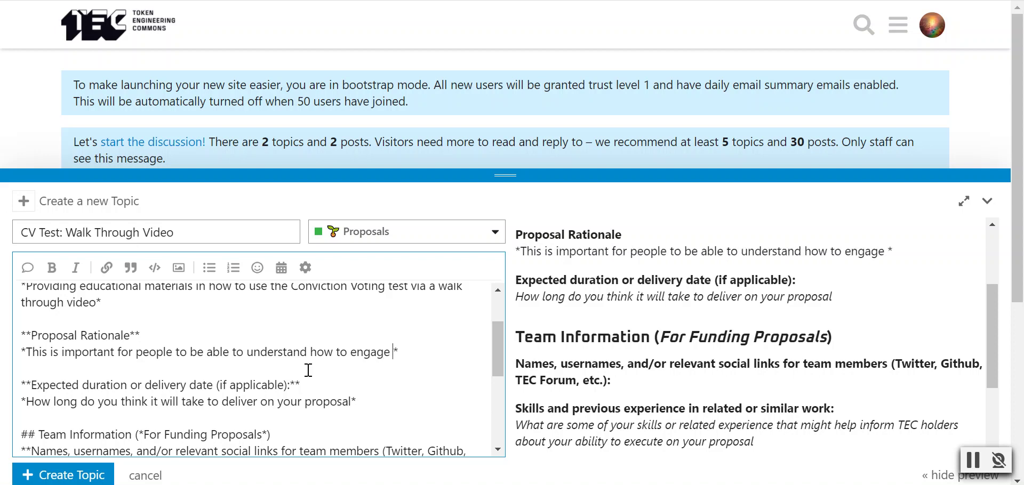
type("this test and ")
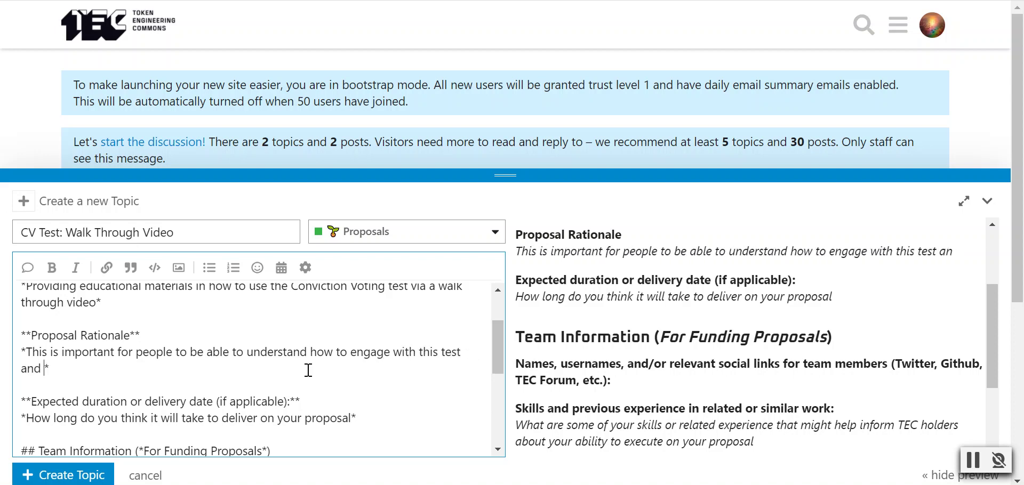
type("understand ")
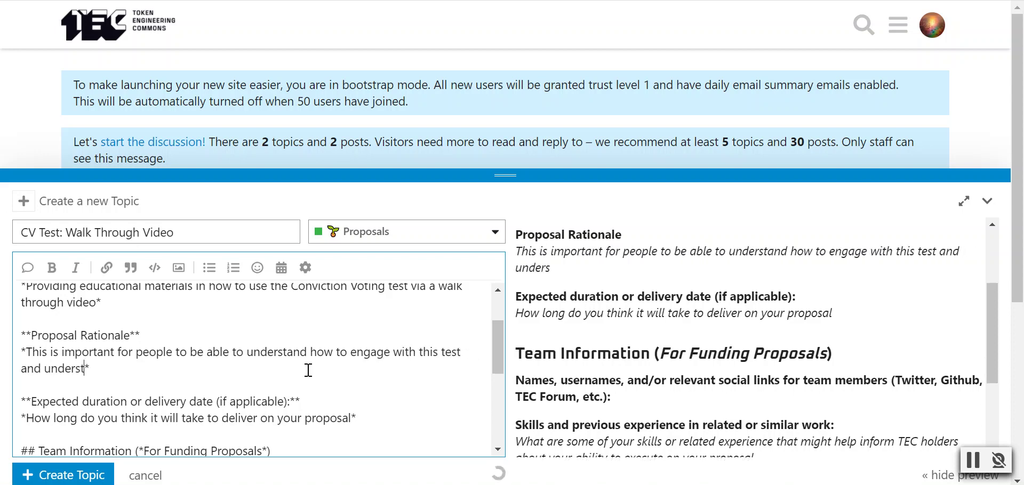
type("how they migh use")
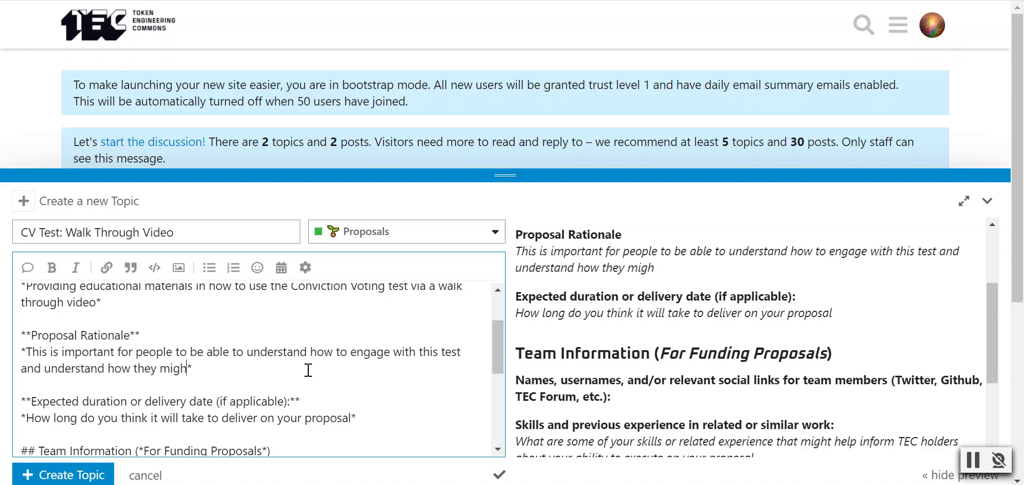
key("BackSpace")
key("BackSpace")
key("BackSpace")
key("BackSpace")
type("t use ")
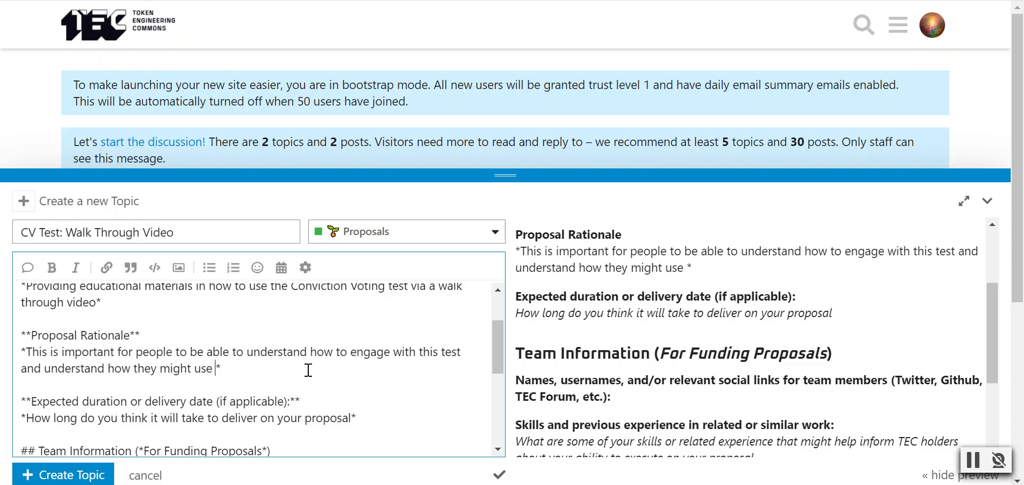
type("CV once it ")
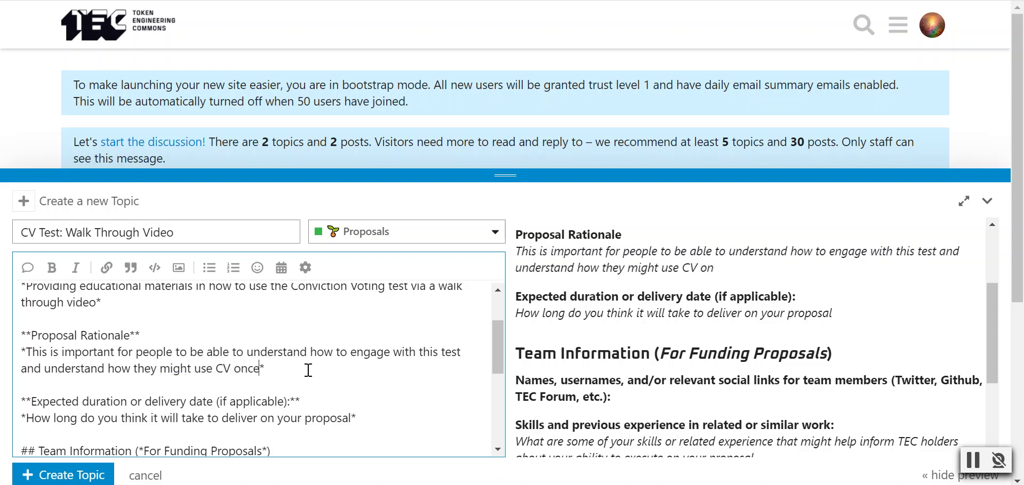
type("is built")
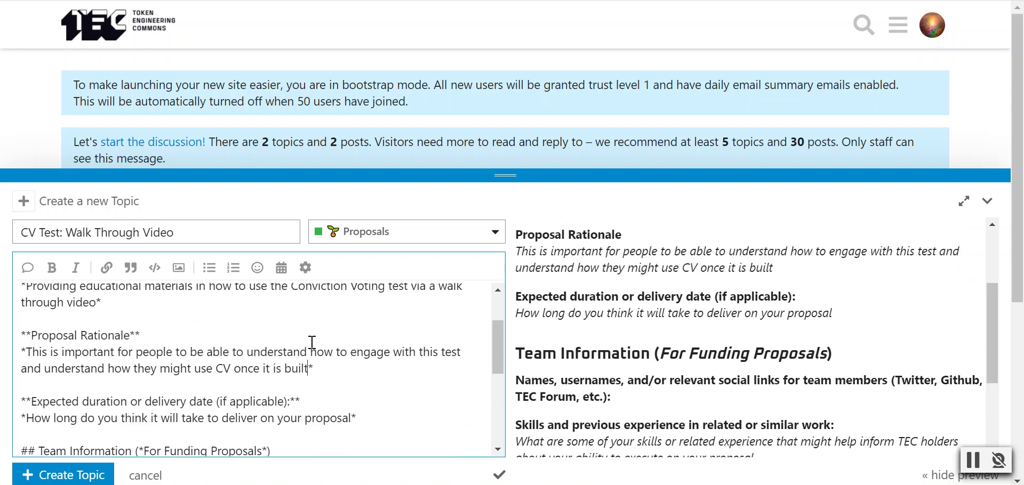
- Set the expected duration to 'One hour of work and delivered today'
left_click_drag(26, 418, 354, 418)
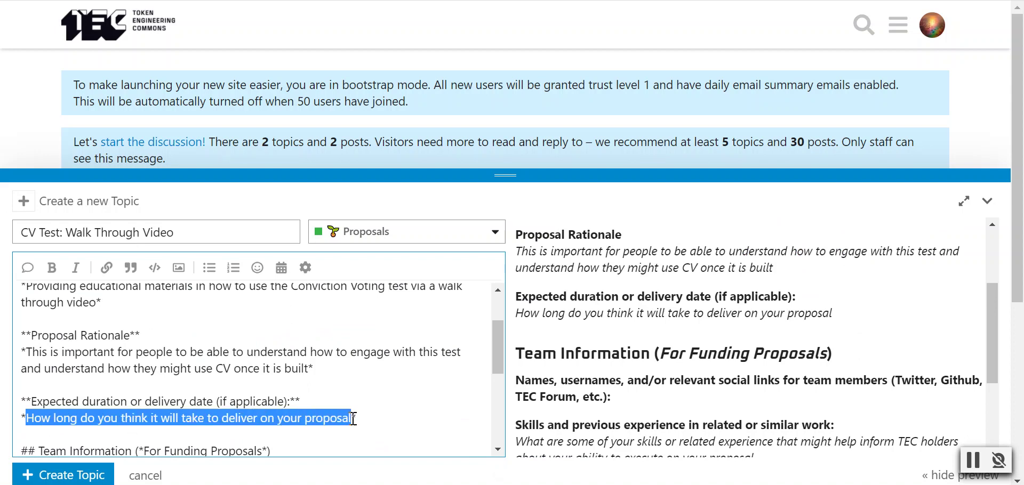
key("BackSpace")
type("One h")
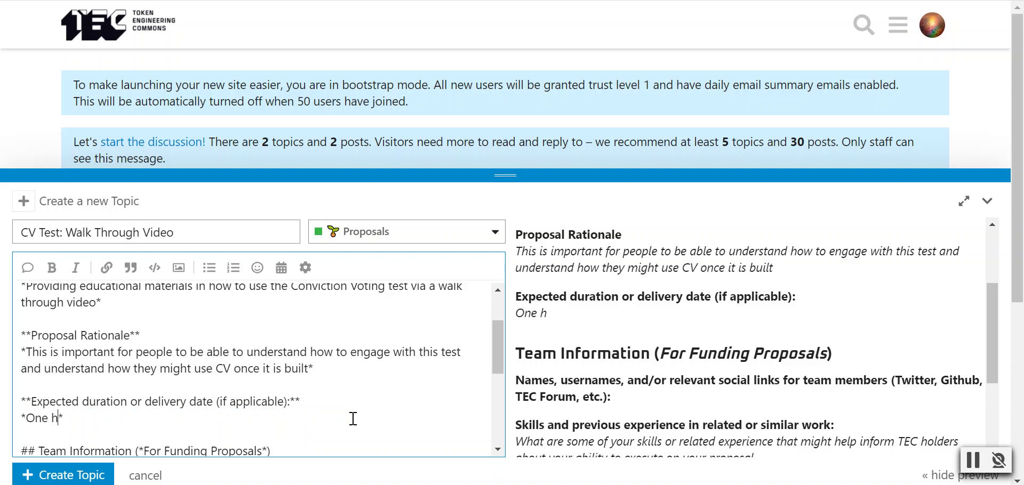
type("our of work and d")
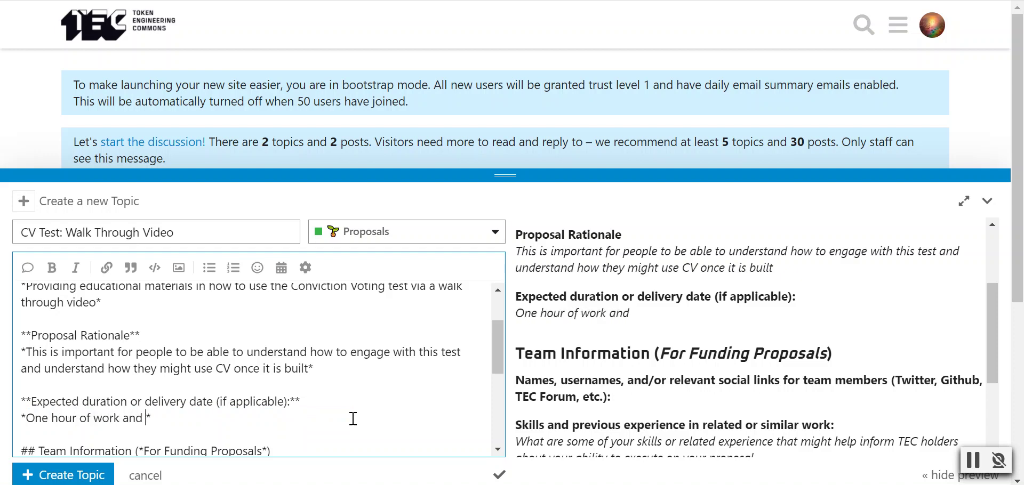
type("elivered today")
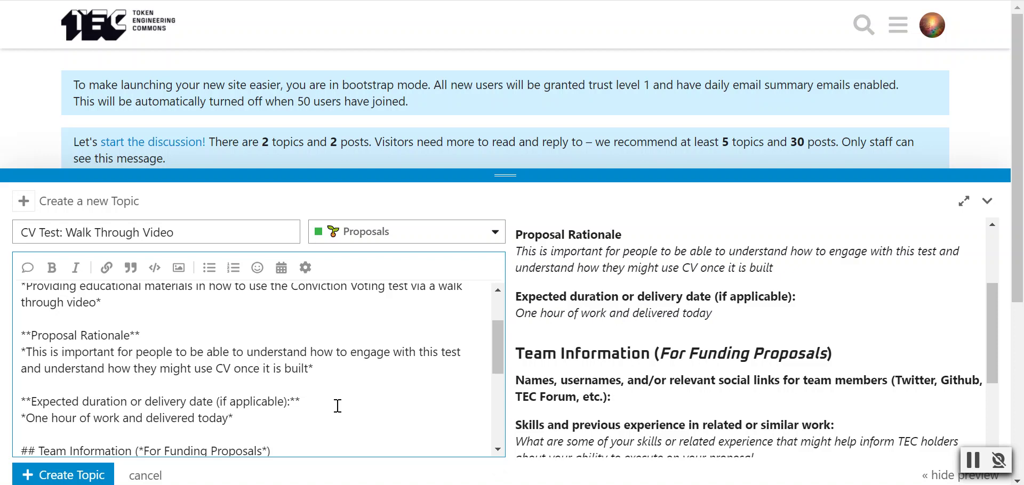
scroll(273, 367, "down", 3)
left_click_drag(31, 387, 108, 406)
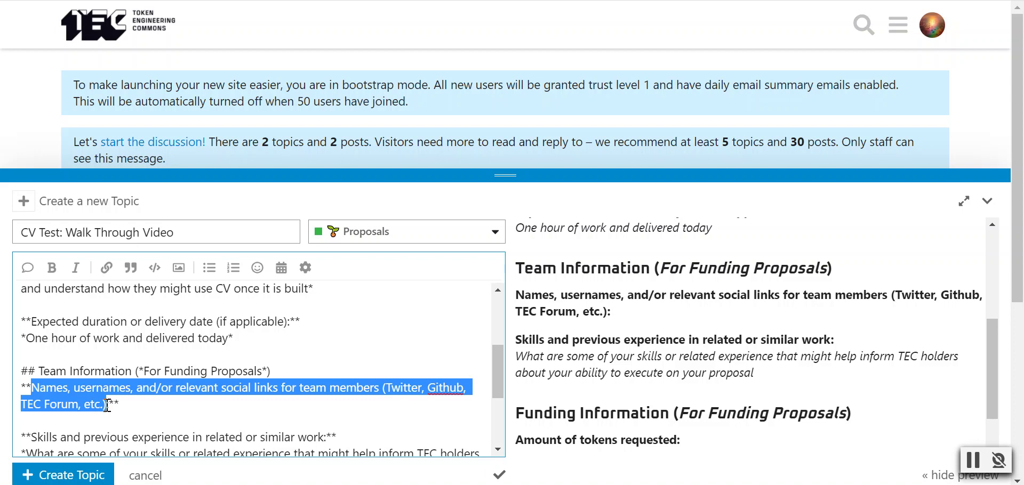
- Replace the team member names placeholder with the team member's full name
right_click(108, 405)
key("Escape")
left_click_drag(31, 388, 108, 403)
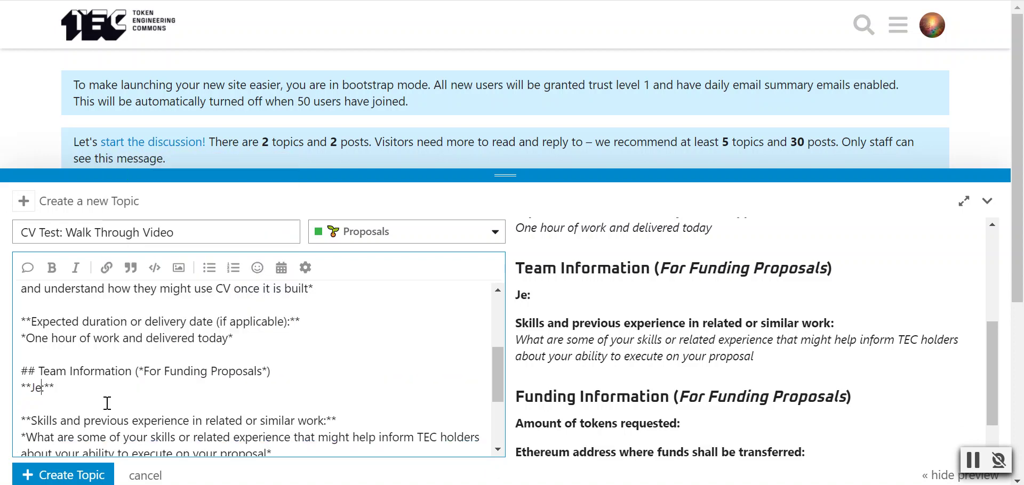
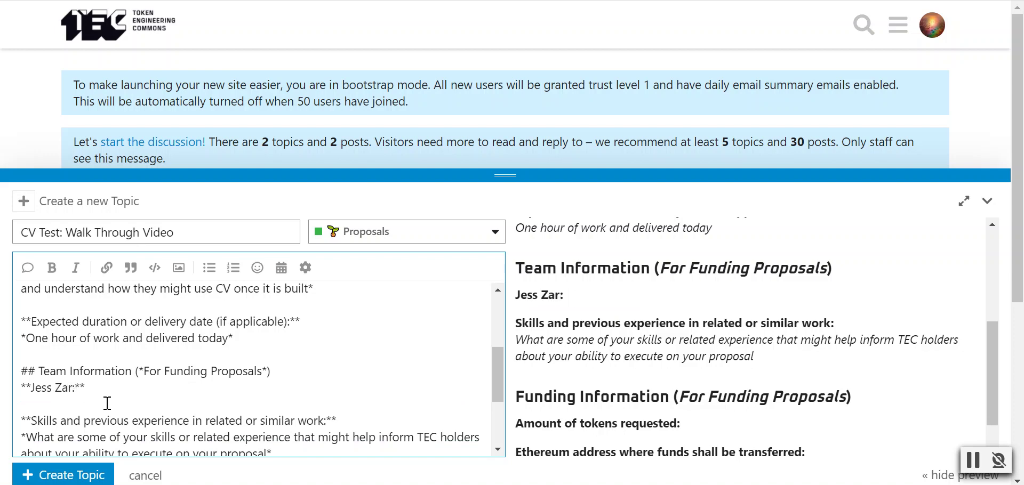
- Replace the skills placeholder with 'Background in journalism & video and also software development and education'
scroll(107, 404, "down", 3)
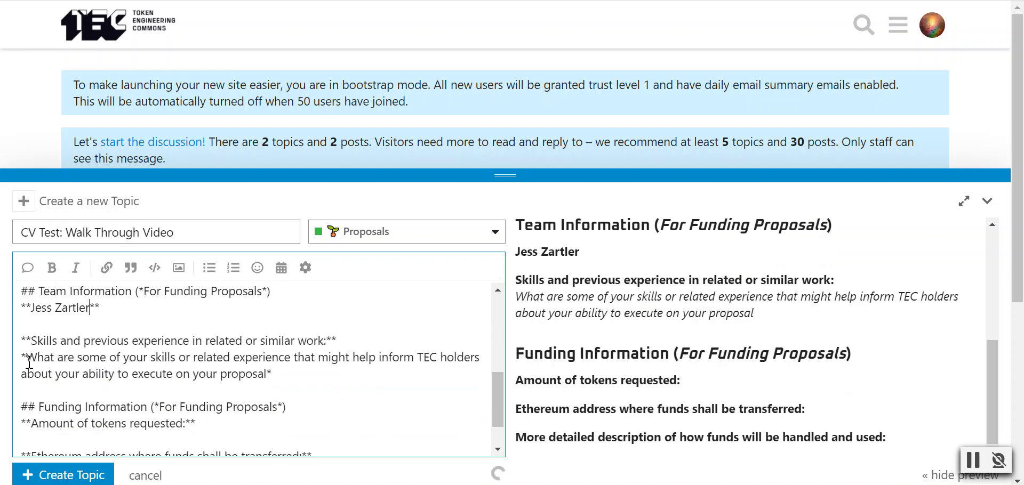
left_click_drag(26, 358, 268, 377)
key("BackSpace")
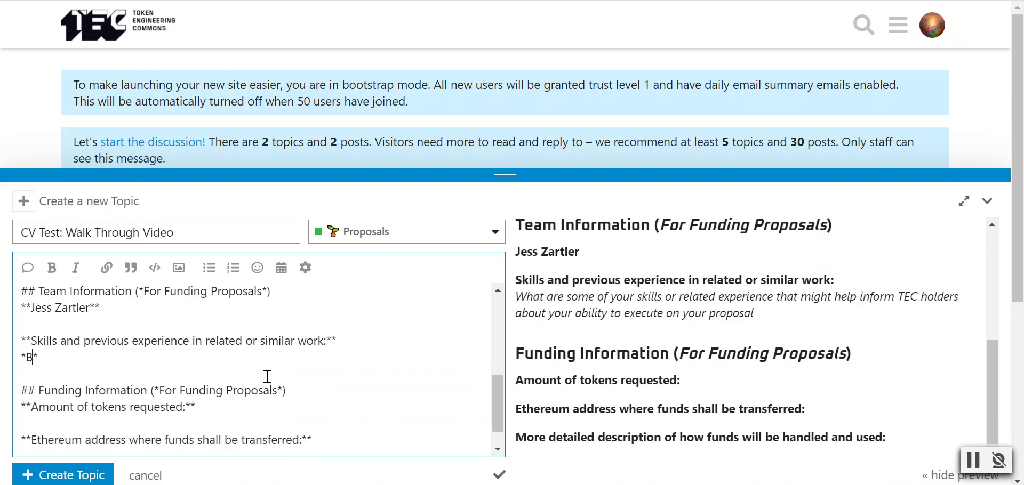
type("Background in ")
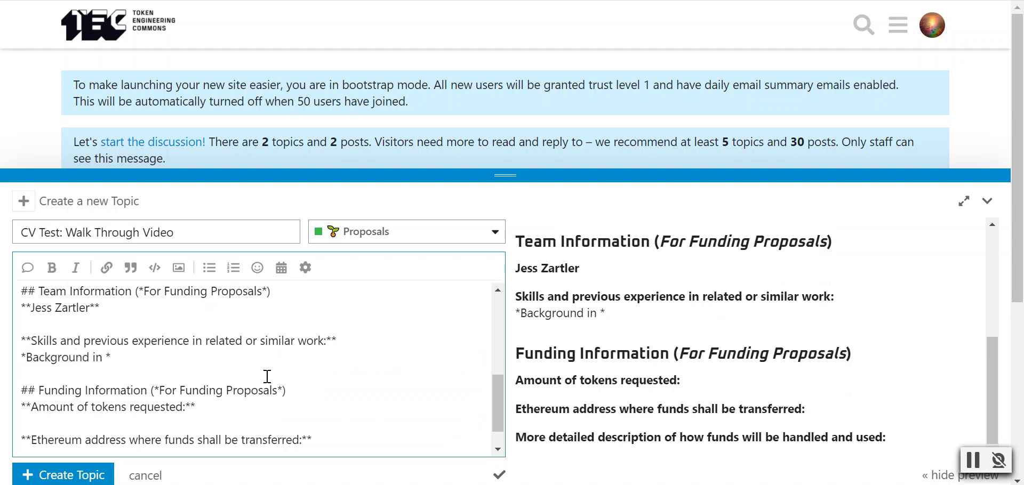
type("journalistm")
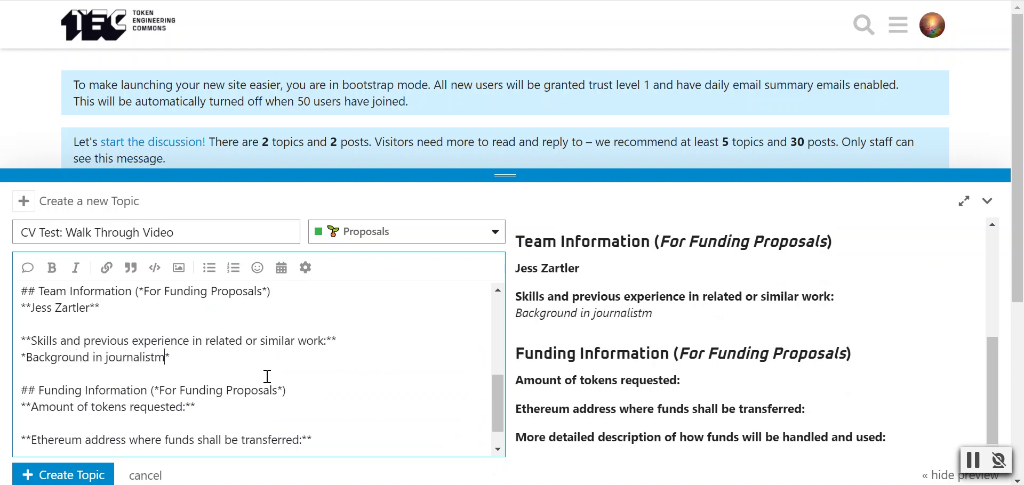
key("BackSpace")
key("BackSpace")
type("m & video ")
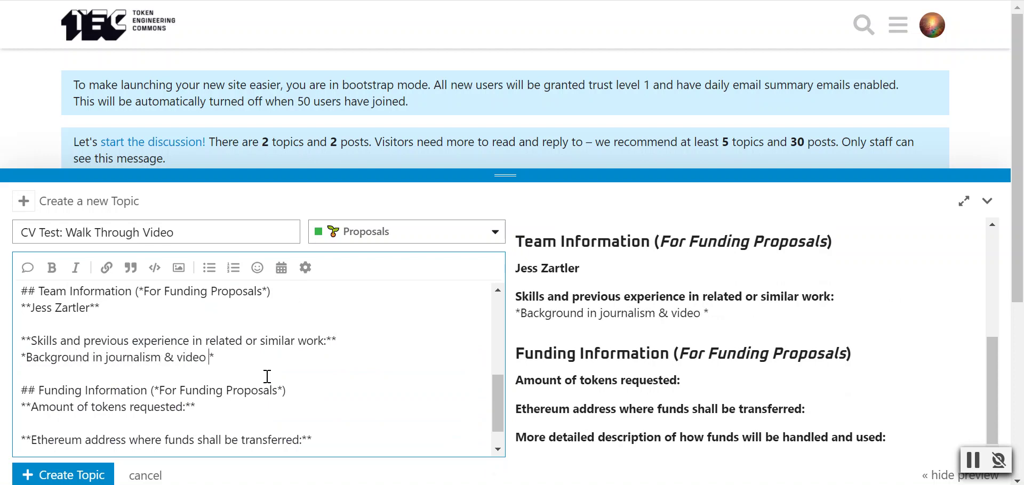
type("and also softwar")
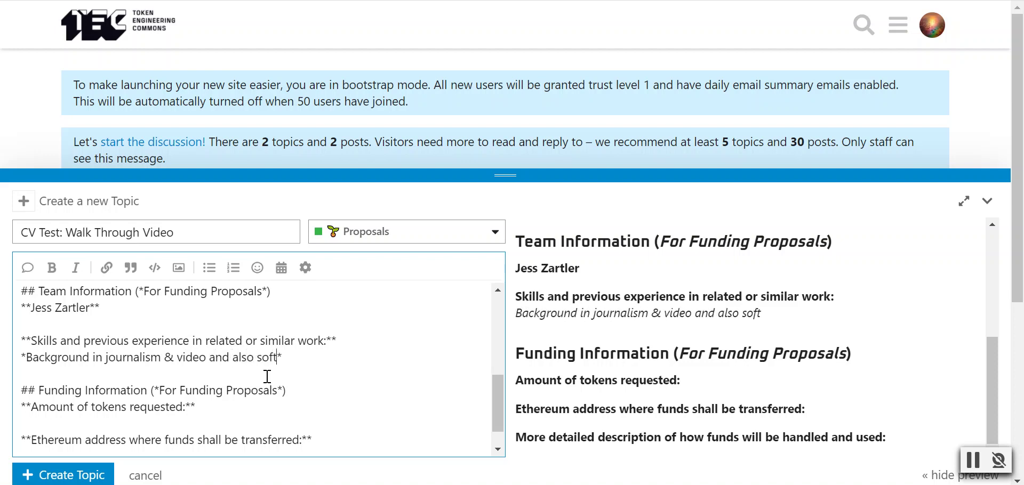
type("e development")
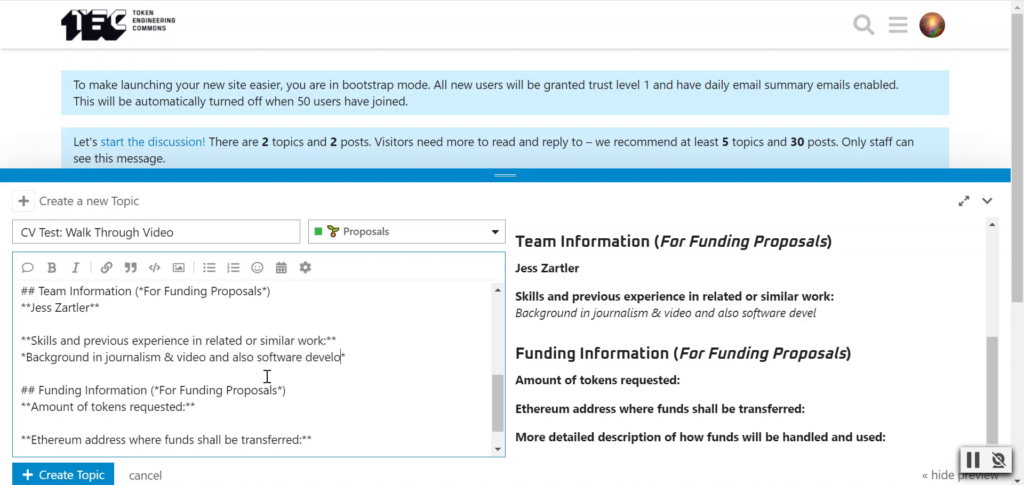
type(" and education")
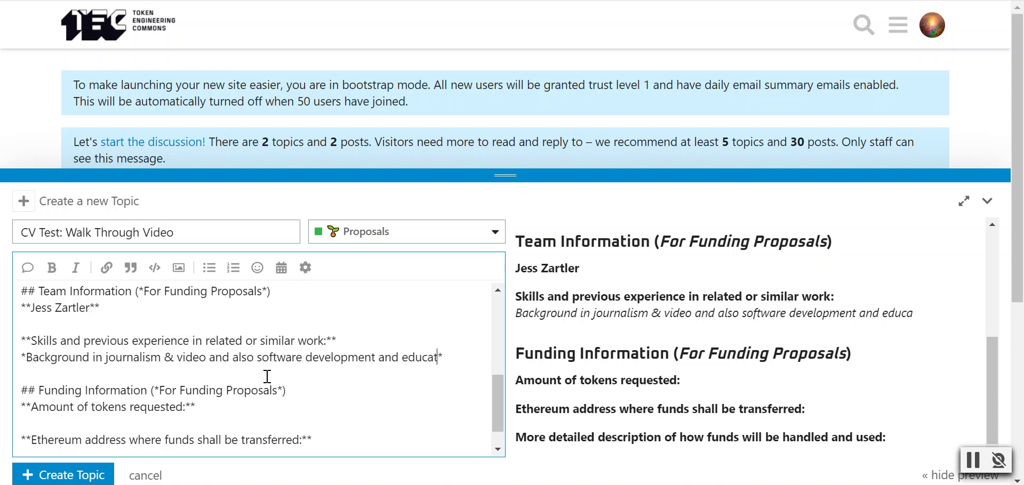
scroll(224, 361, "down", 1)
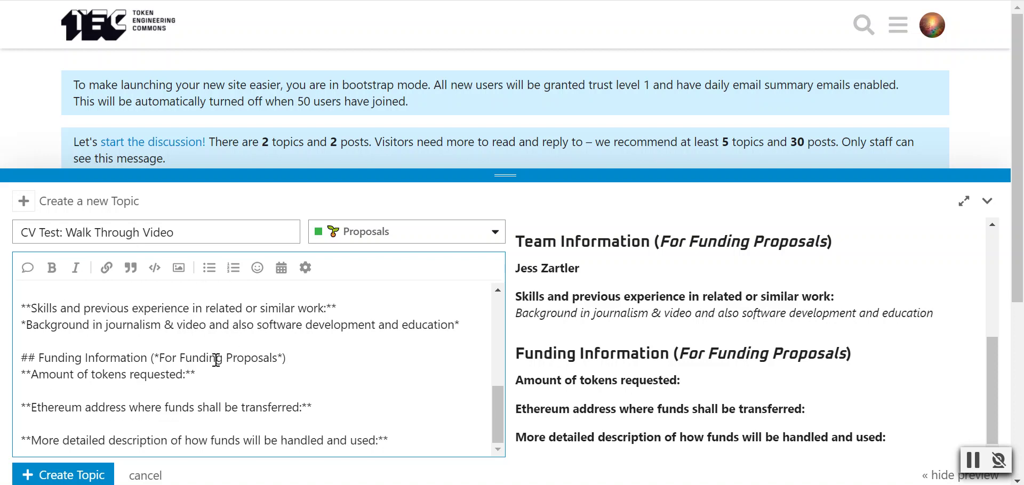
- Enter '5 DAI' after 'Amount of tokens requested:' in Funding Information
left_click(75, 375)
left_click(130, 375)
left_click(183, 375)
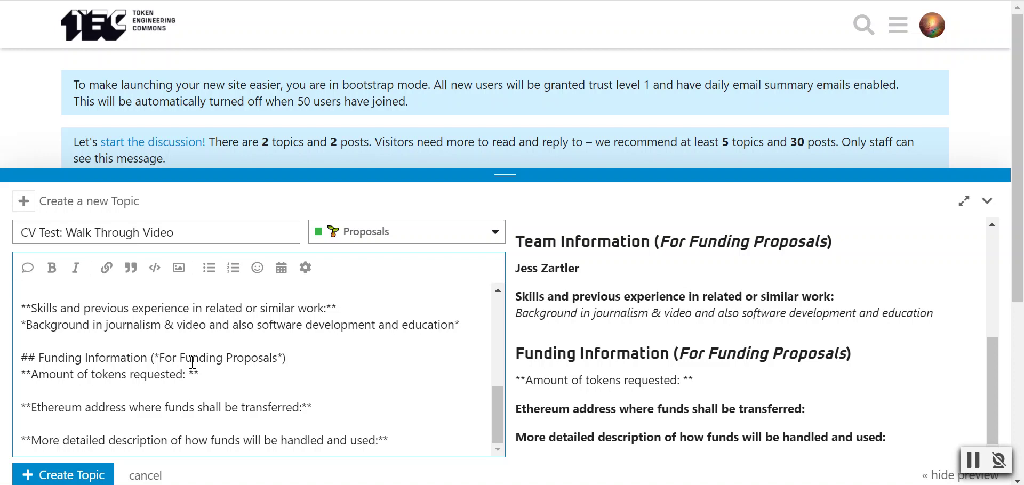
type("5")
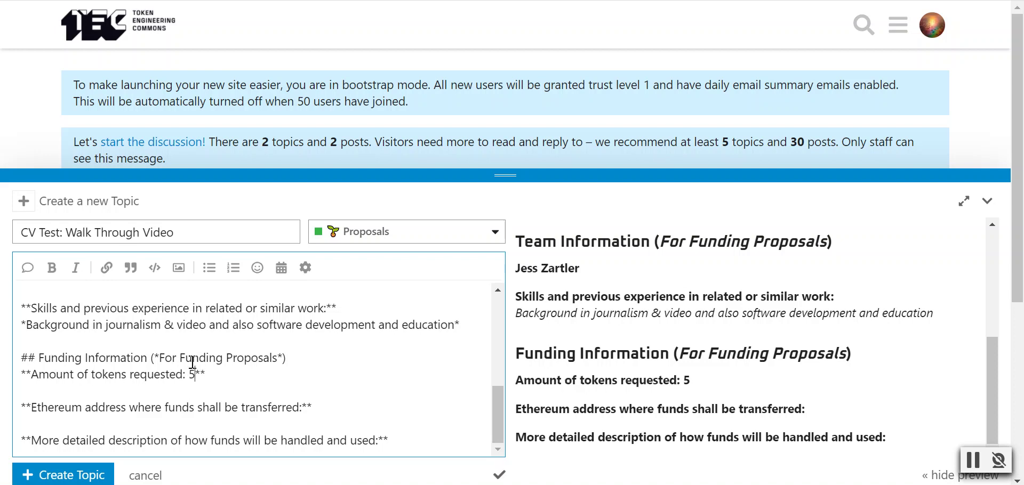
type(" DAI")
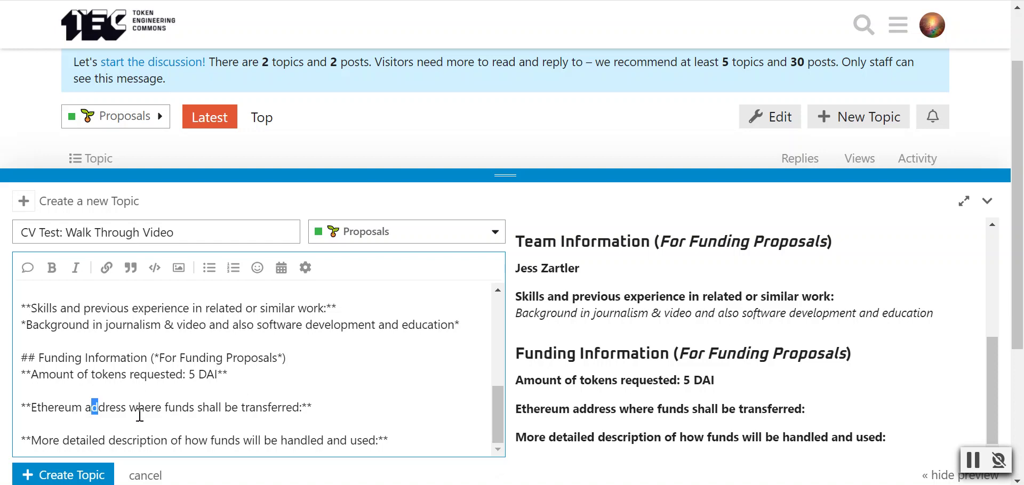
- Paste the wallet's Ethereum address, copied from MetaMask, after 'transferred:'
left_click(303, 407)
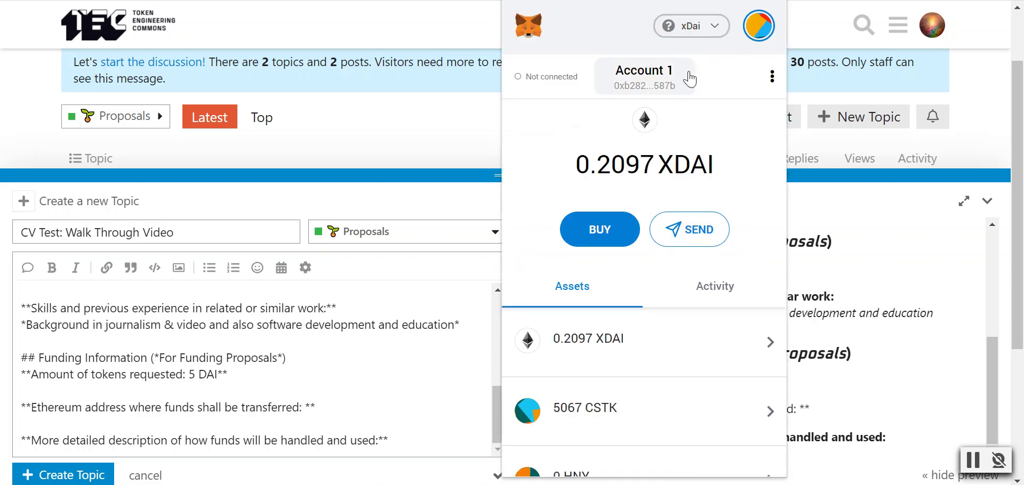
left_click(629, 91)
left_click(365, 389)
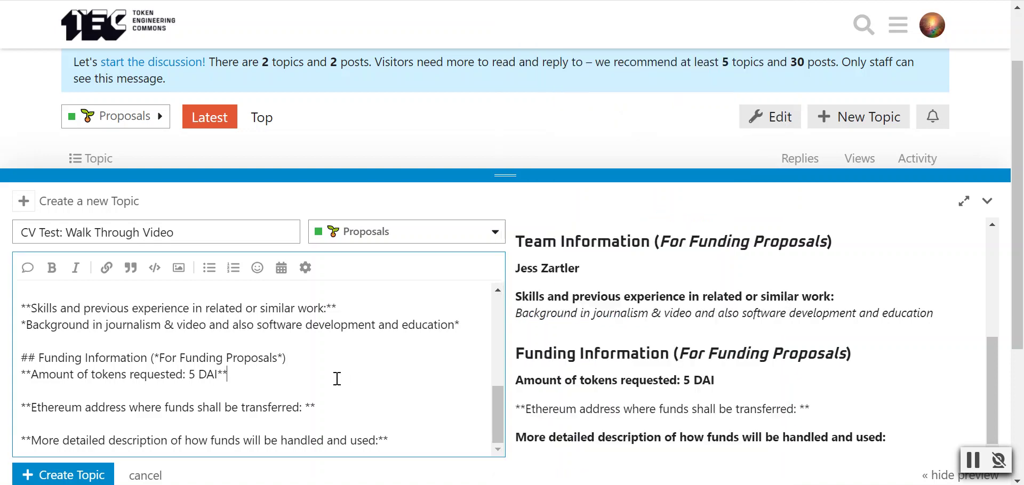
left_click(302, 407)
type("0xb2821C0DF0c414ff51D3e8033CBA26DF6AaC587b")
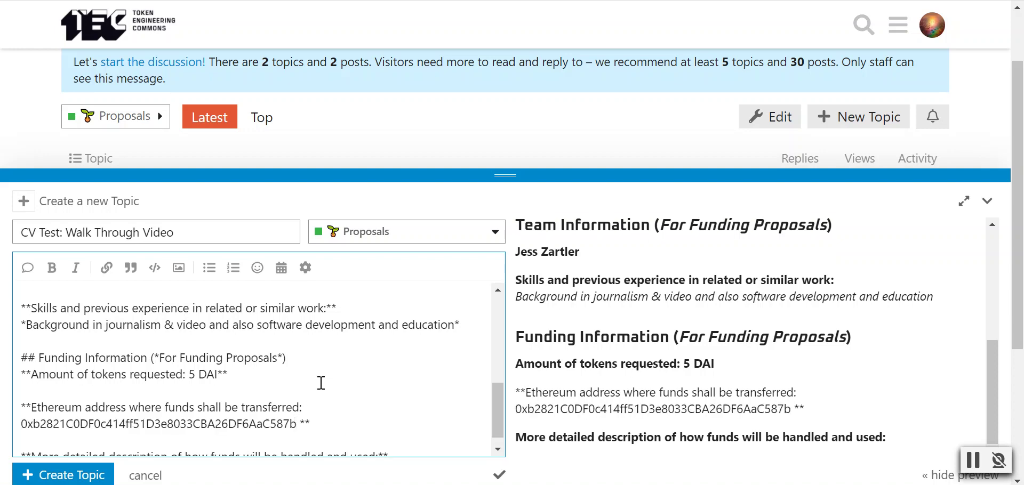
scroll(321, 383, "down", 2)
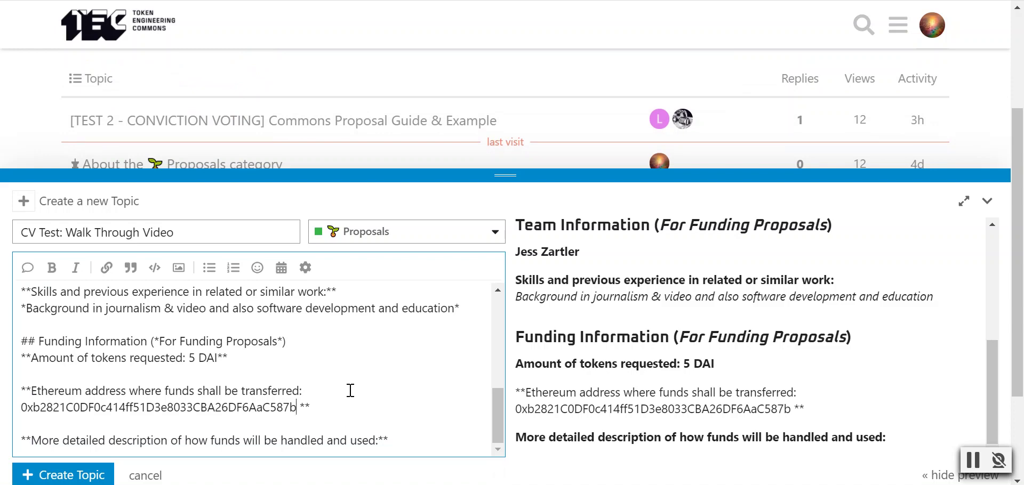
scroll(362, 416, "down", 2)
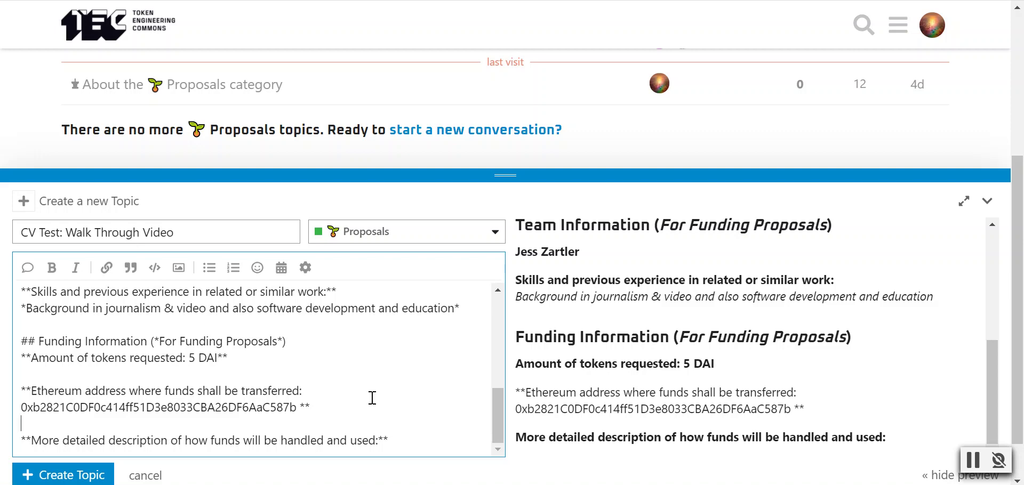
- Enter 'To buy a hot chocolate to keep me awake long enough to make this video' as the funds usage
left_click_drag(378, 440, 383, 441)
key("Left")
type("To buy ")
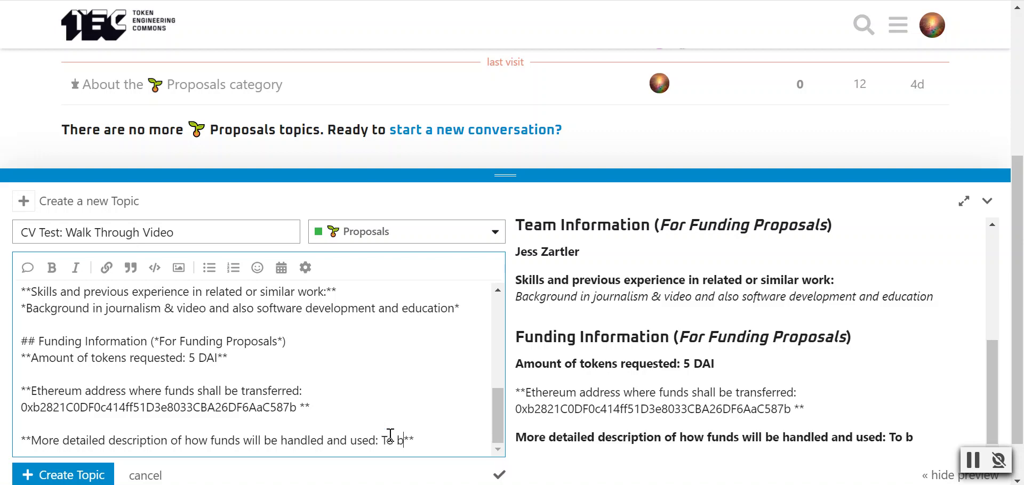
type("a ")
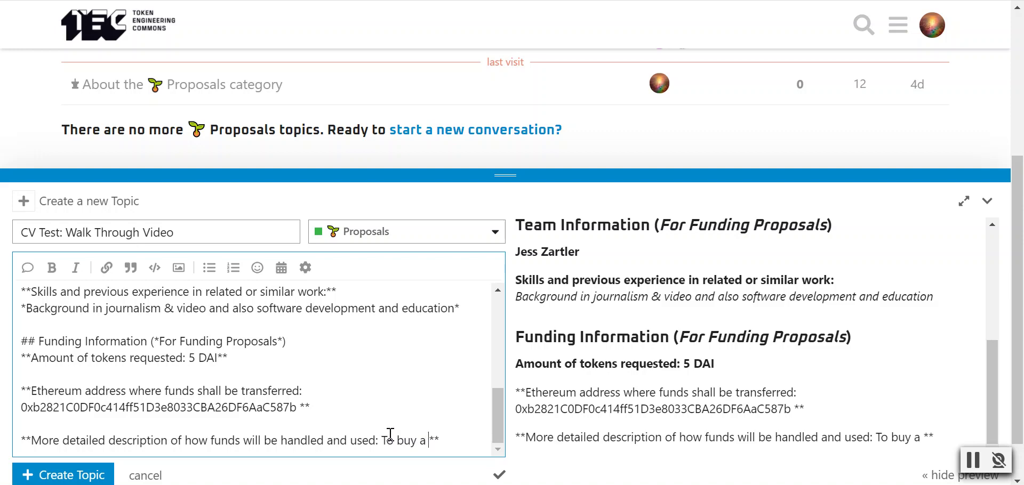
type("hot choolc")
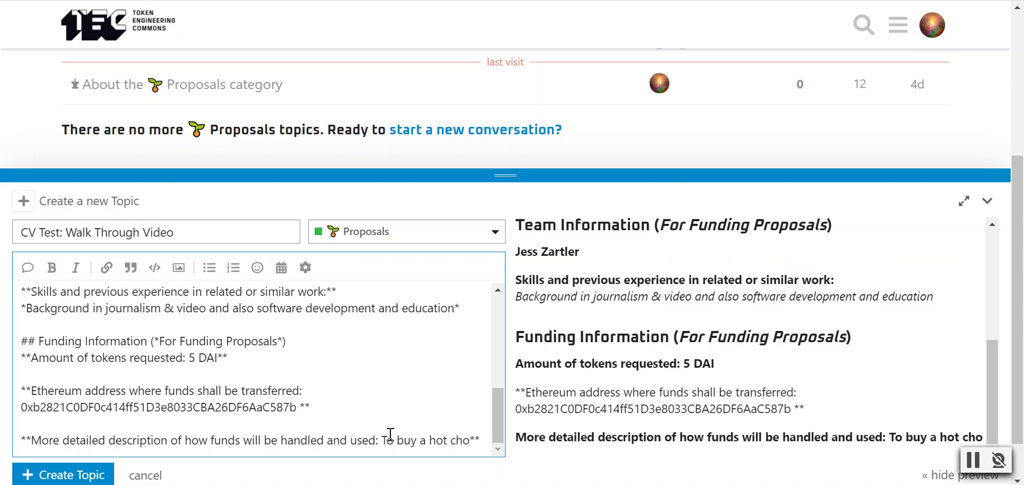
key("BackSpace")
key("BackSpace")
key("BackSpace")
type("colate to ")
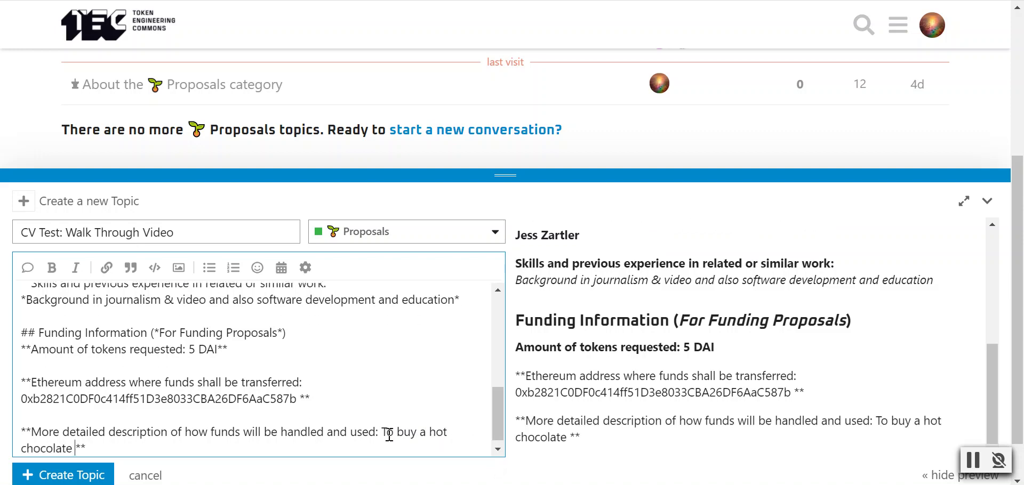
type("keep me awake lon")
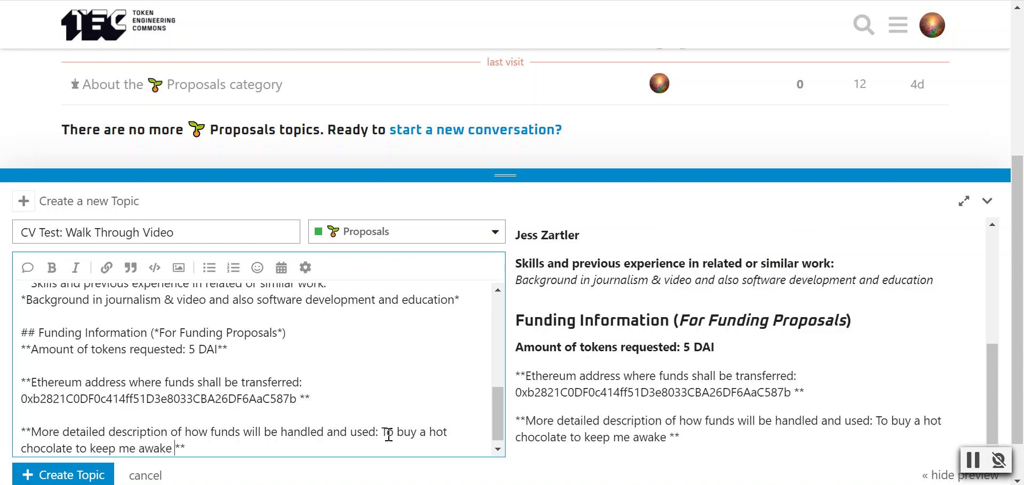
type("g enough to make ")
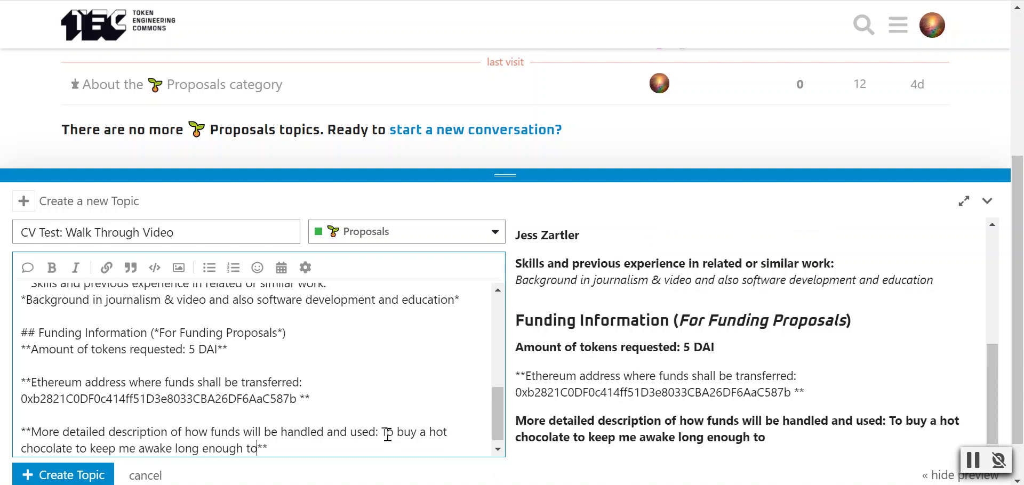
type("this video")
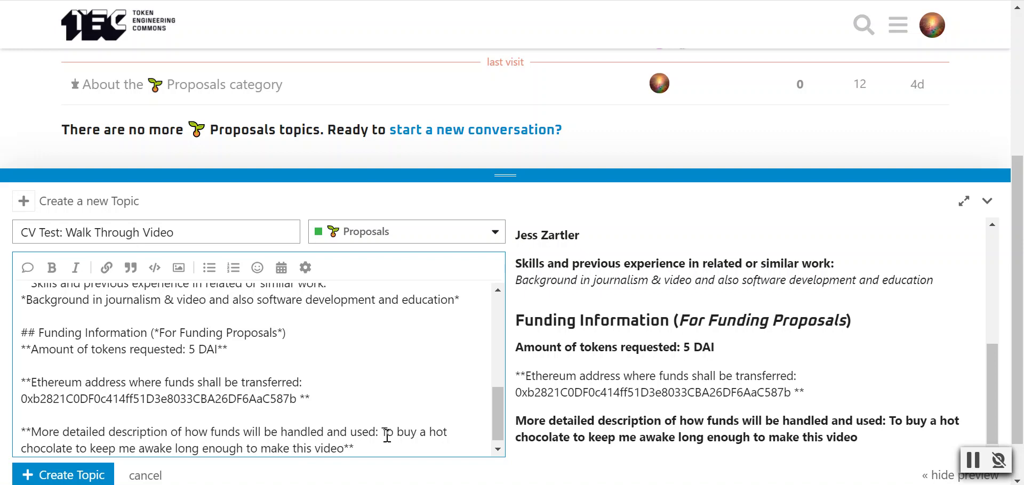
scroll(348, 397, "down", 3)
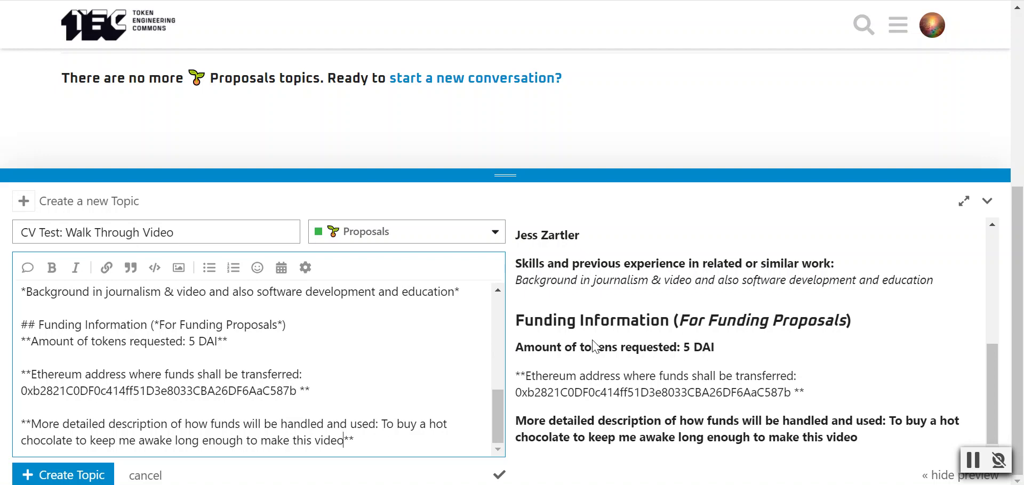
- Publish the proposal topic, then reopen it from the forum home's Proposals category
left_click(93, 479)
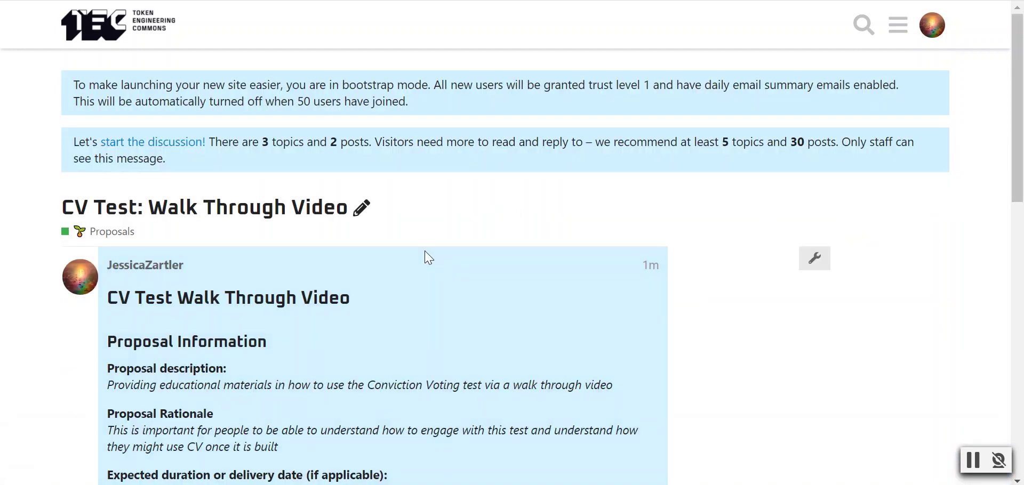
scroll(427, 258, "down", 3)
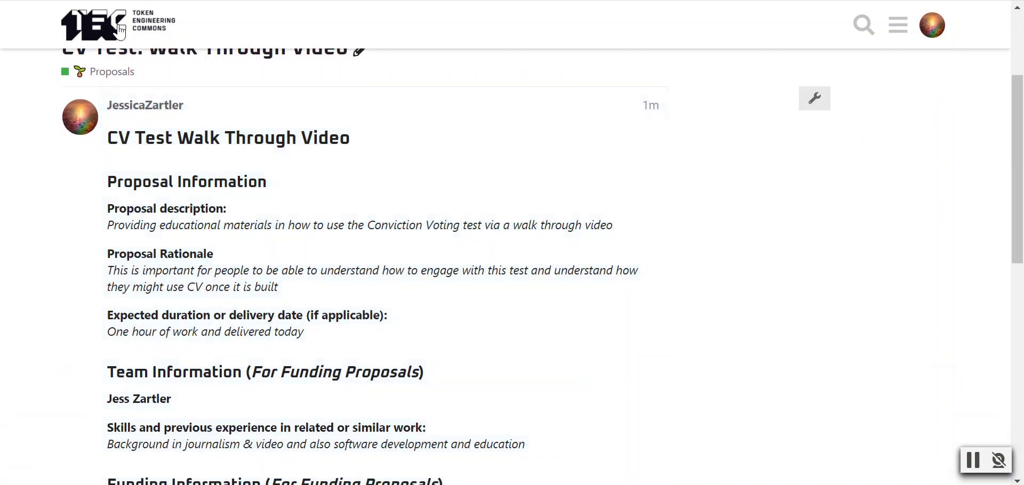
left_click(121, 32)
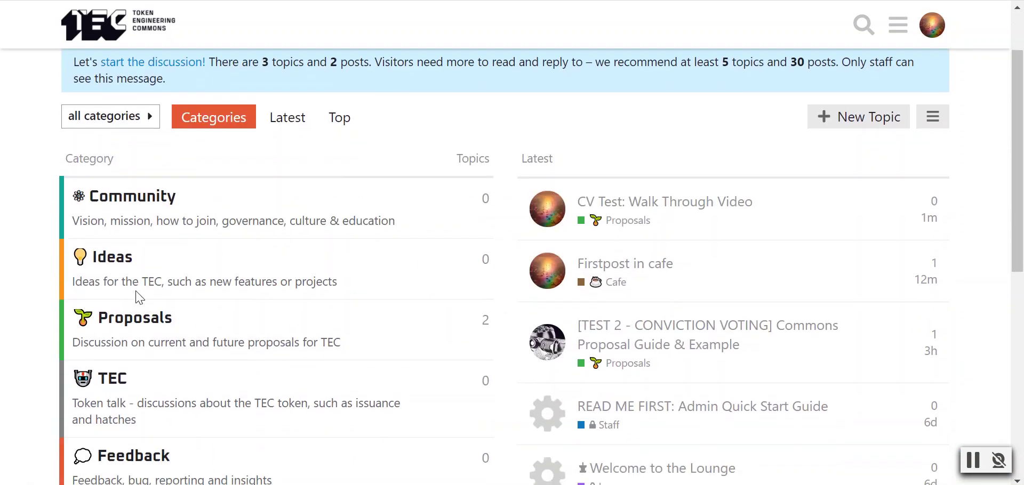
left_click(138, 318)
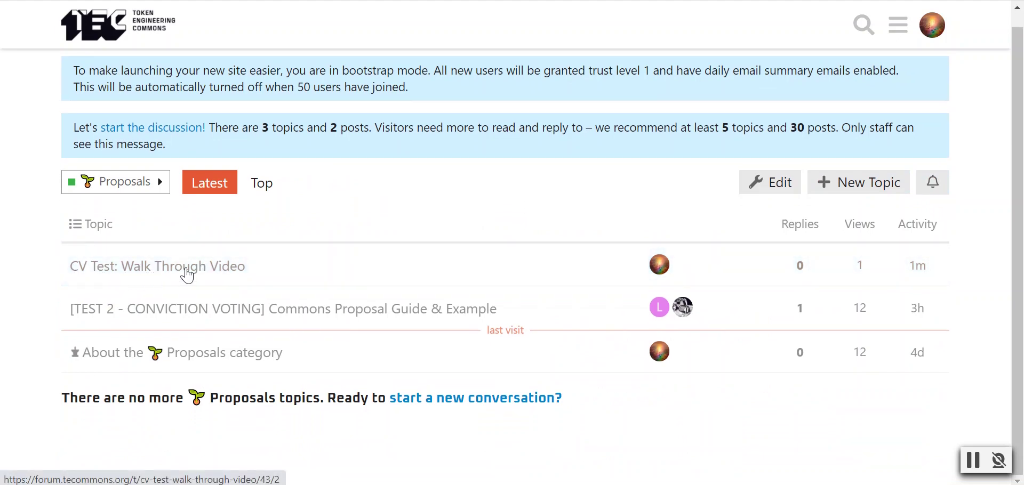
left_click(186, 275)
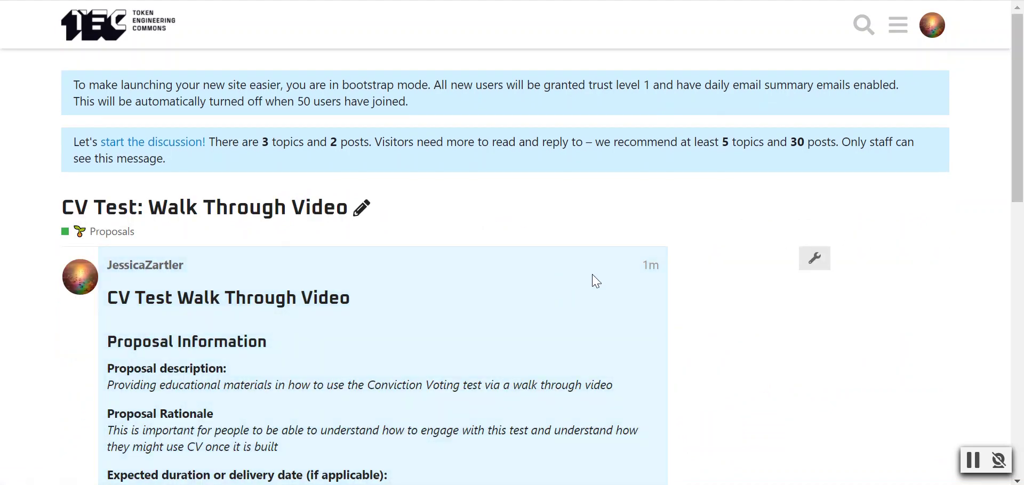
scroll(533, 275, "down", 6)
scroll(414, 183, "up", 5)
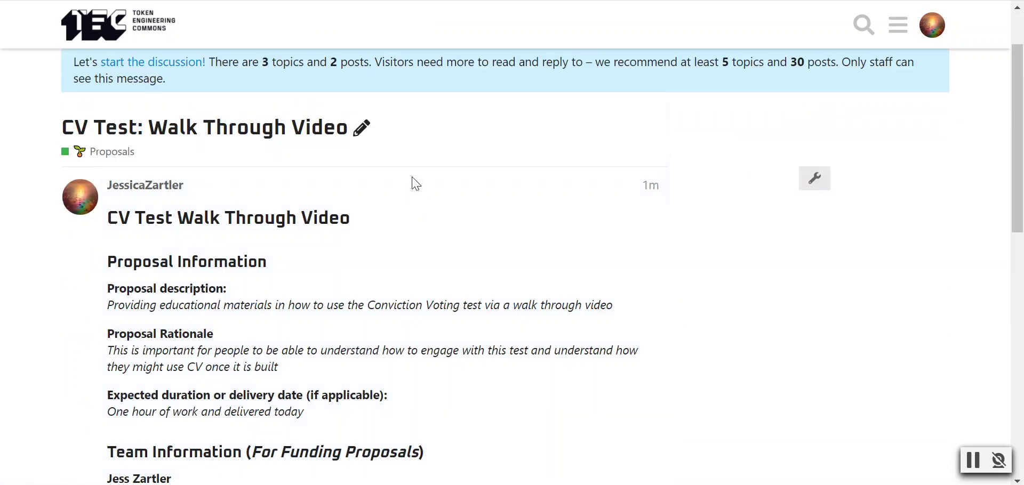
- Add 'TEST 2' before and 'Proposal' after the topic title, and save the edit
left_click(363, 129)
left_click(341, 133)
type("Proposal")
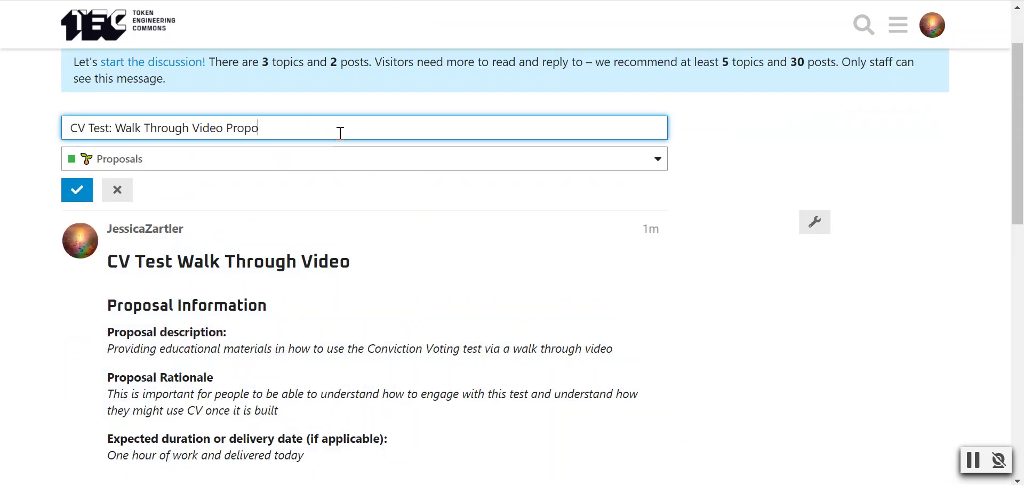
left_click(72, 132)
type("TEST 2")
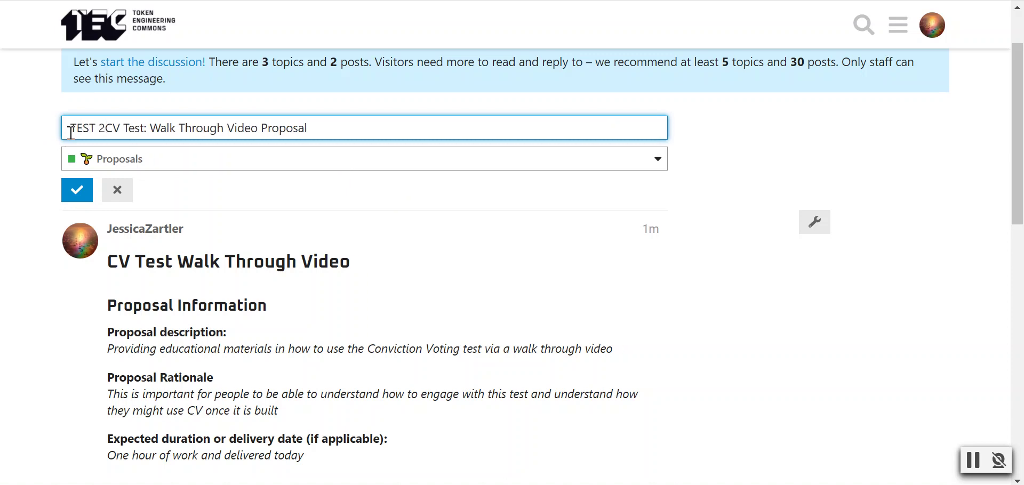
left_click(77, 190)
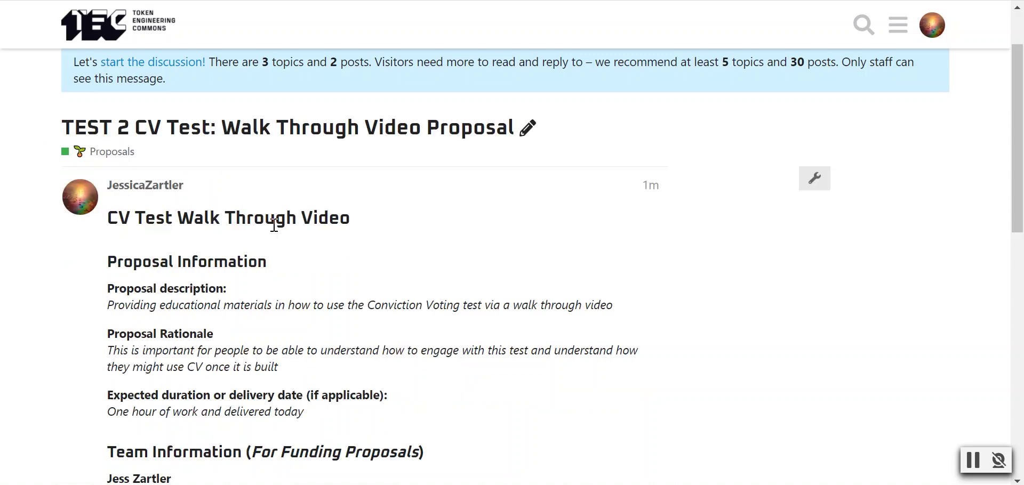
scroll(597, 302, "down", 2)
scroll(597, 302, "down", 1)
scroll(597, 304, "up", 4)
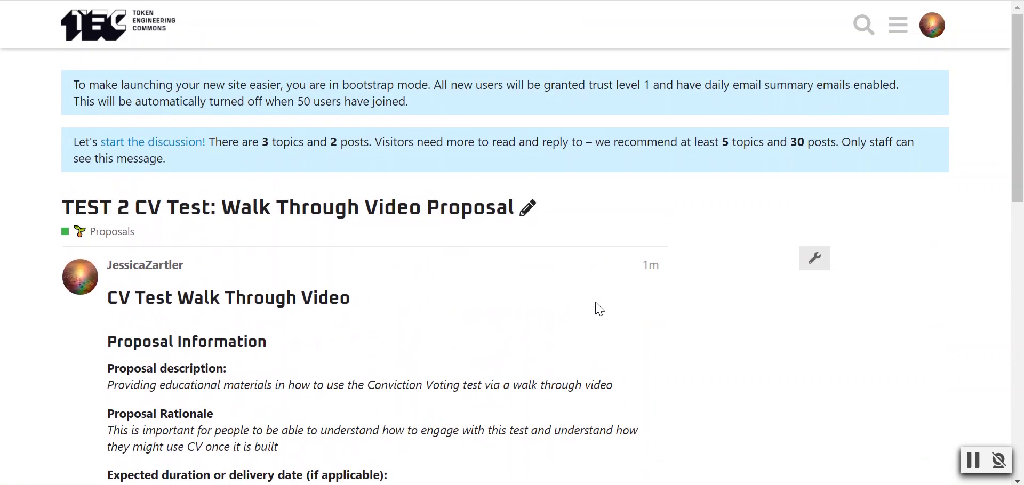
scroll(598, 305, "down", 3)
scroll(600, 308, "down", 4)
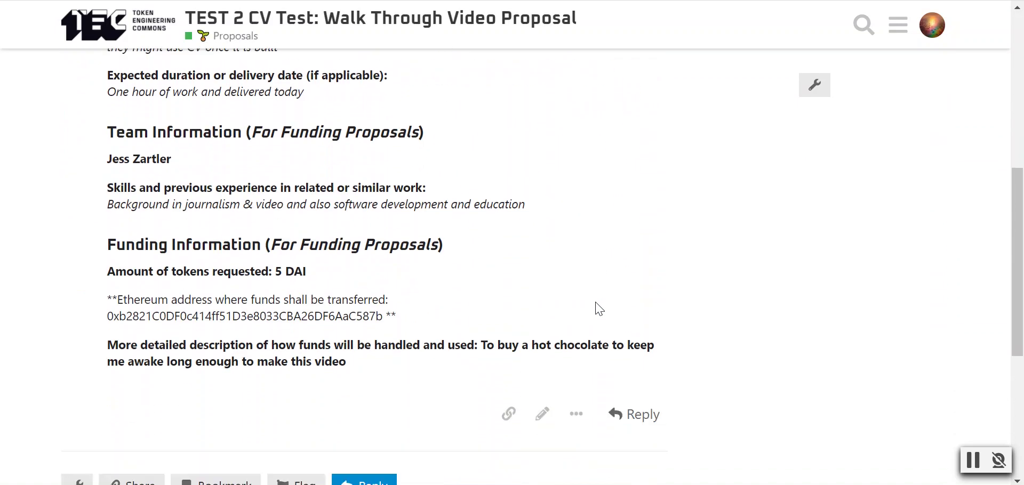
scroll(600, 310, "up", 4)
scroll(598, 308, "up", 2)
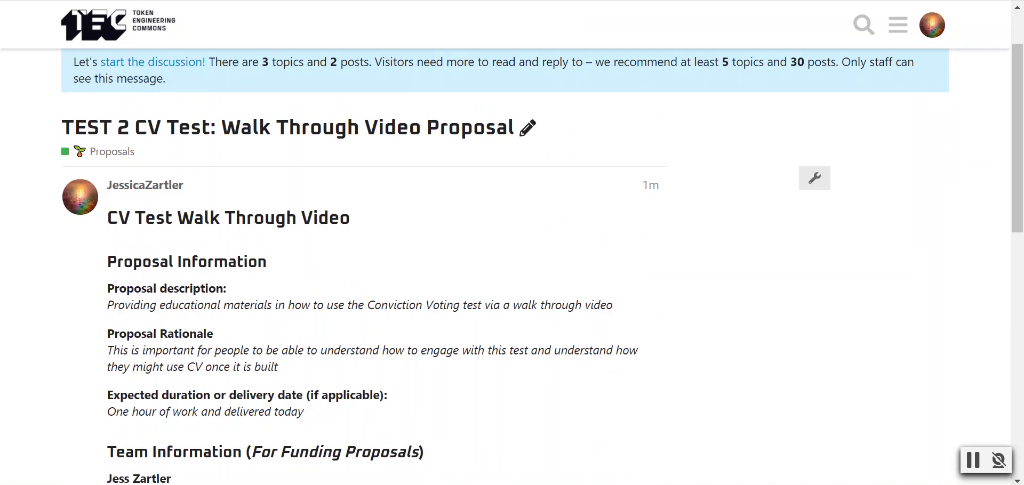
- Bring up the dashboard tab at the top, listing 'Abstain proposal' (20%) and 'Proposal example' (2%)
left_click(458, 1)
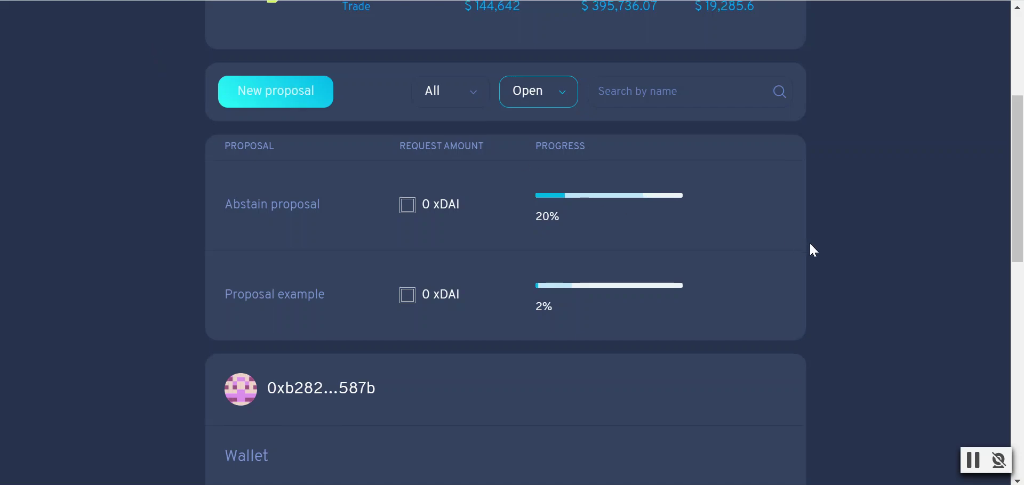
scroll(853, 253, "up", 5)
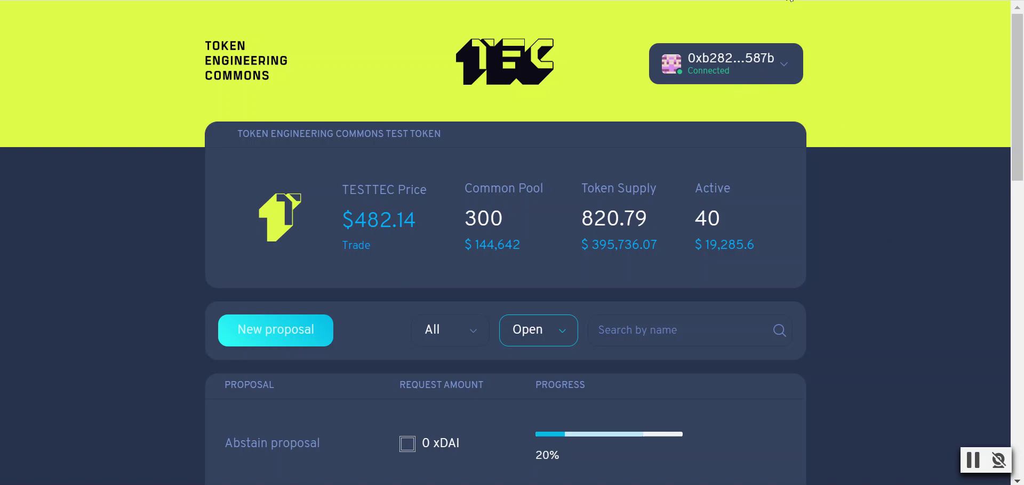
left_click(777, 1)
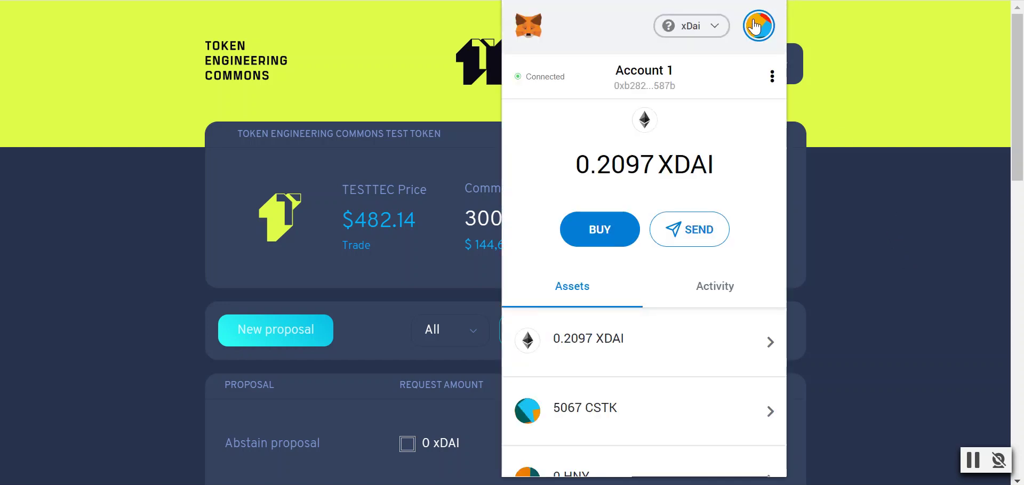
left_click(724, 33)
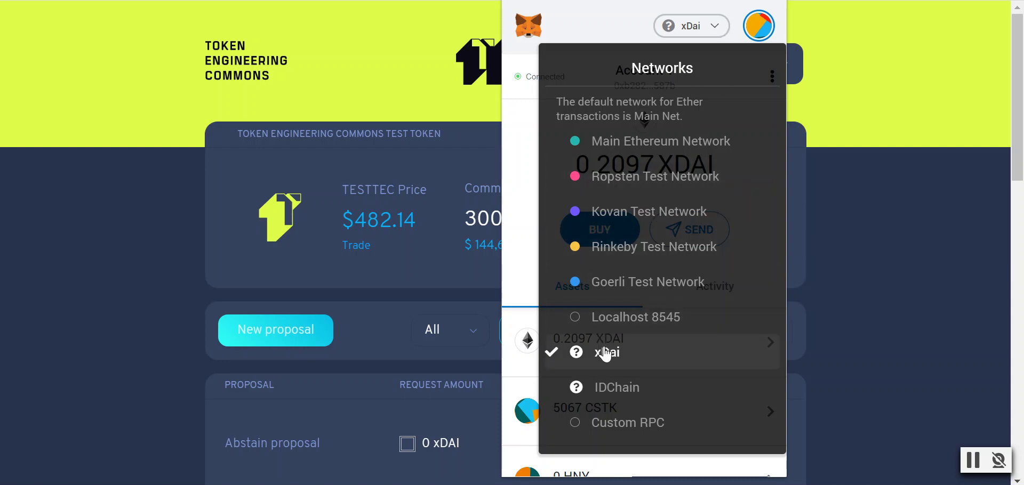
left_click(860, 308)
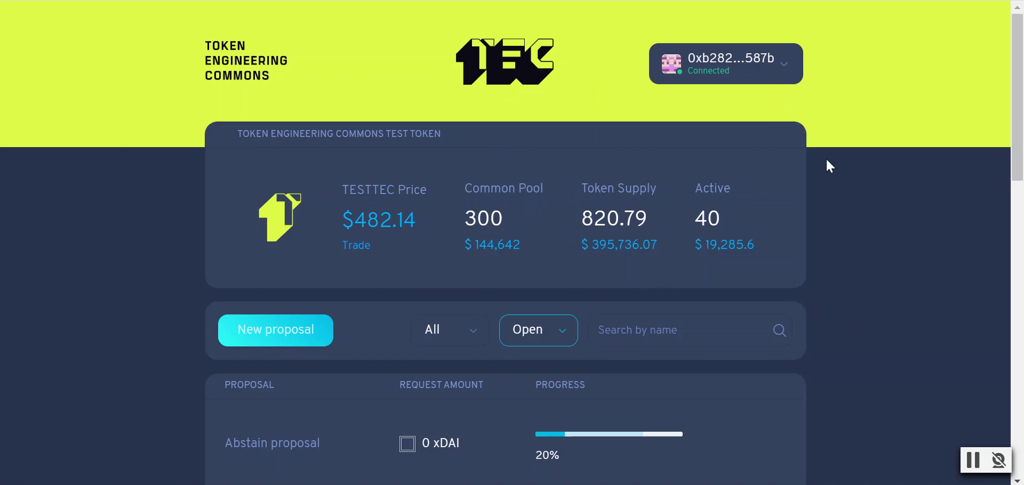
- Review the token stats, highlighting the Token Supply figure of 820.79
scroll(857, 244, "down", 2)
scroll(858, 249, "up", 2)
scroll(883, 245, "down", 3)
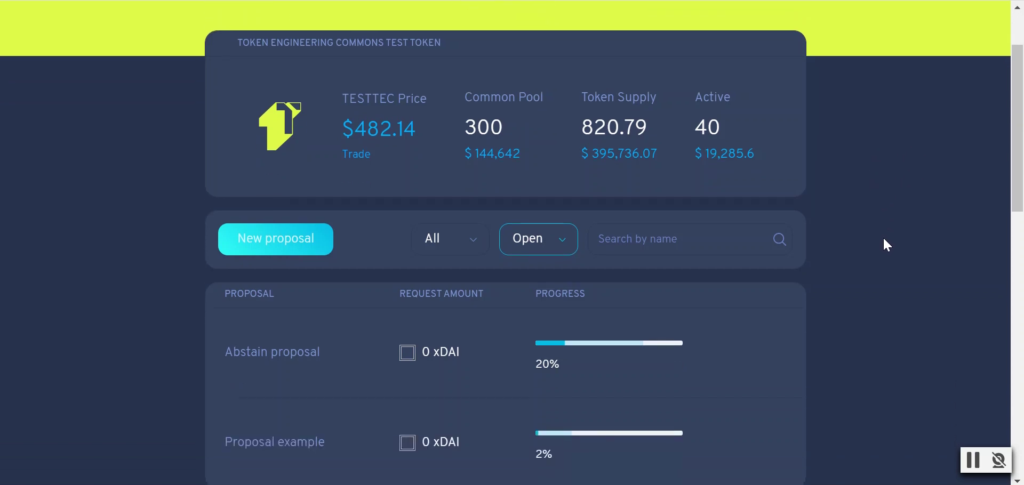
scroll(884, 244, "up", 3)
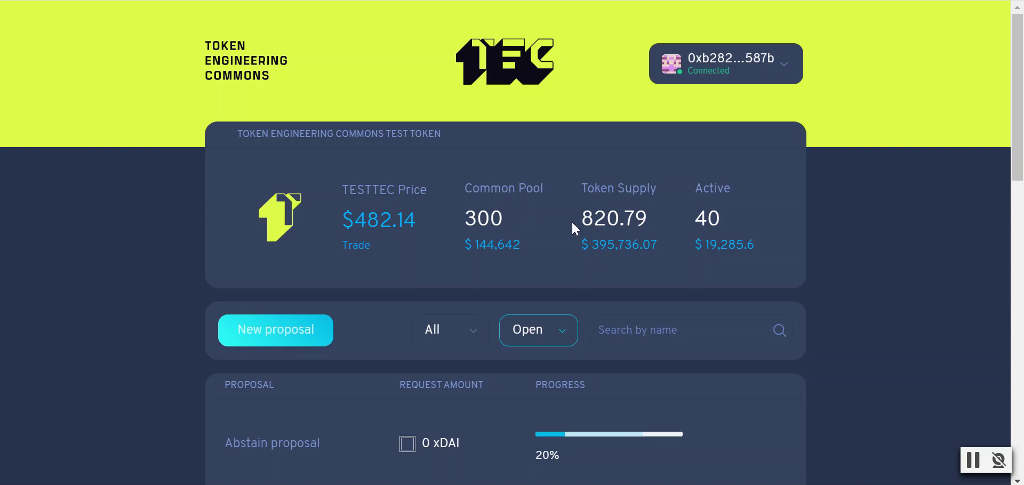
mouse_move(585, 219)
left_mouse_down()
mouse_move(647, 220)
mouse_move(579, 224)
left_mouse_up()
left_click(646, 220)
left_click(707, 215)
- Look over the open proposal list and start a New proposal
scroll(906, 233, "down", 2)
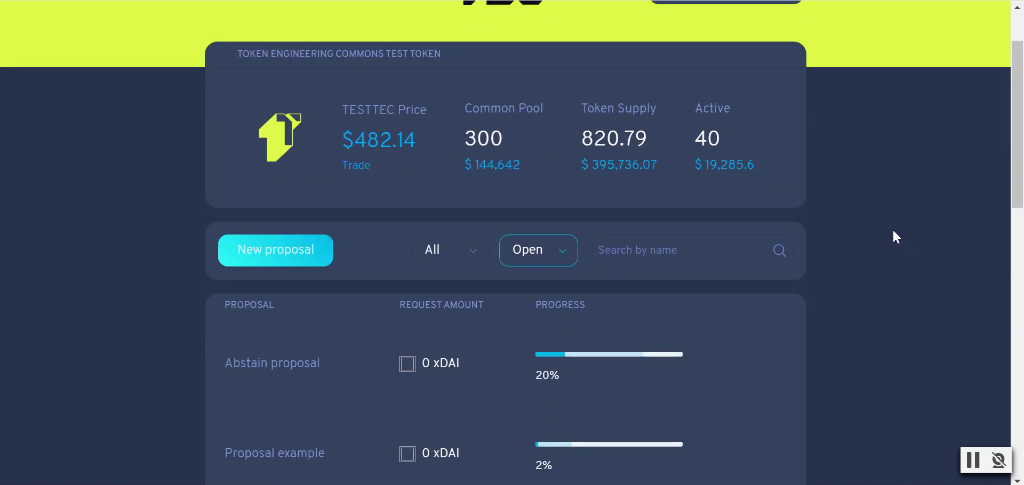
scroll(893, 231, "down", 3)
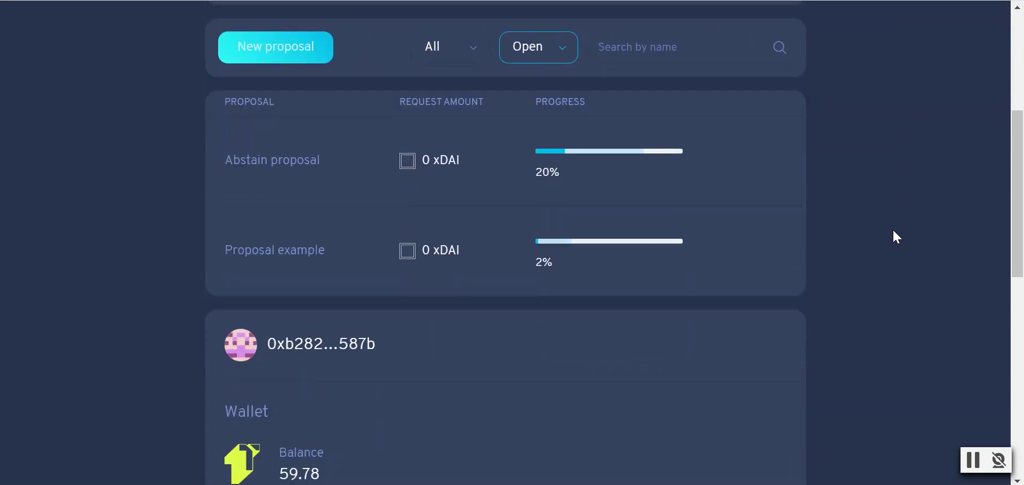
scroll(893, 231, "down", 2)
scroll(893, 231, "up", 5)
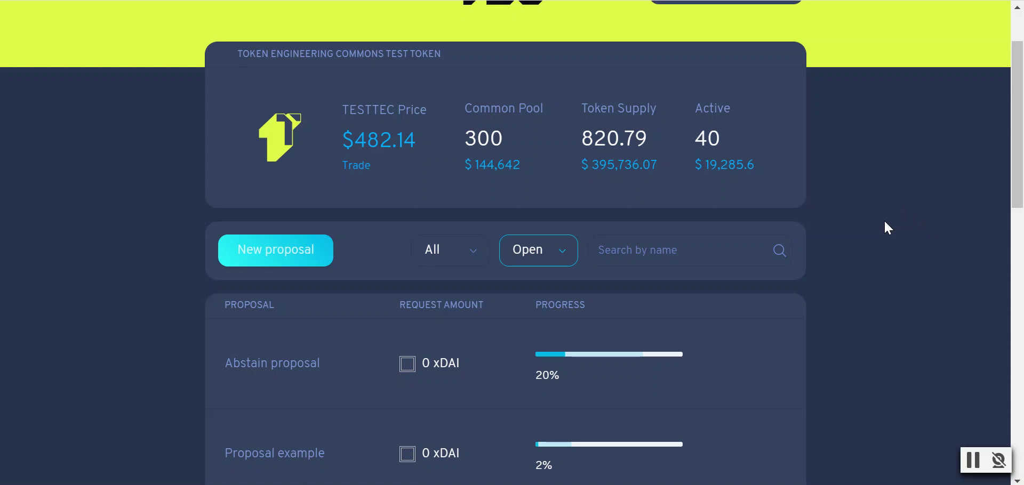
scroll(884, 223, "up", 1)
left_click(242, 341)
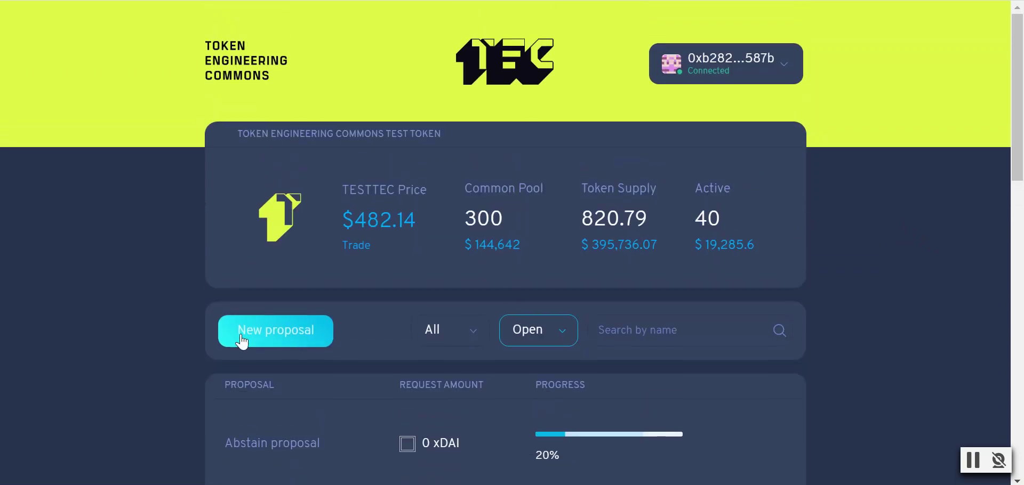
- Set the new proposal's type to Funding proposal and place the cursor in its Title field
left_click(766, 108)
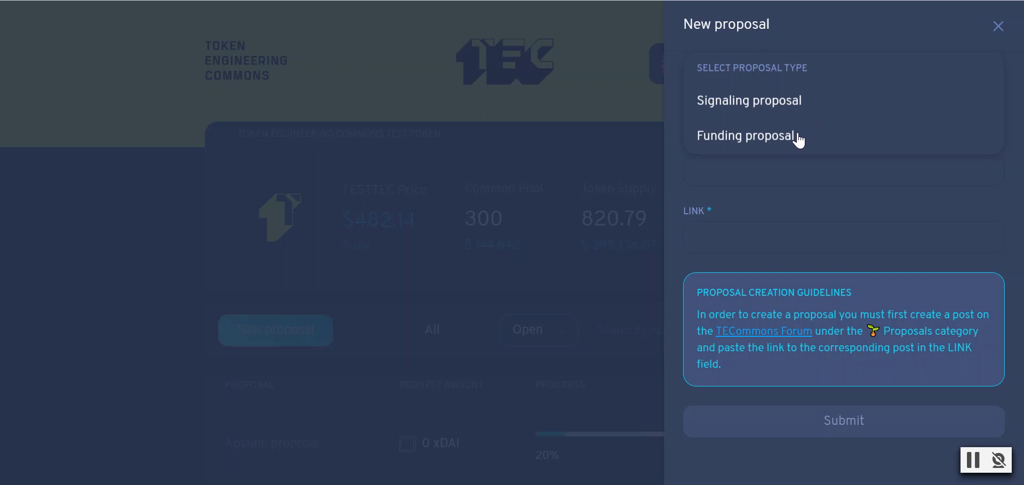
left_click(789, 138)
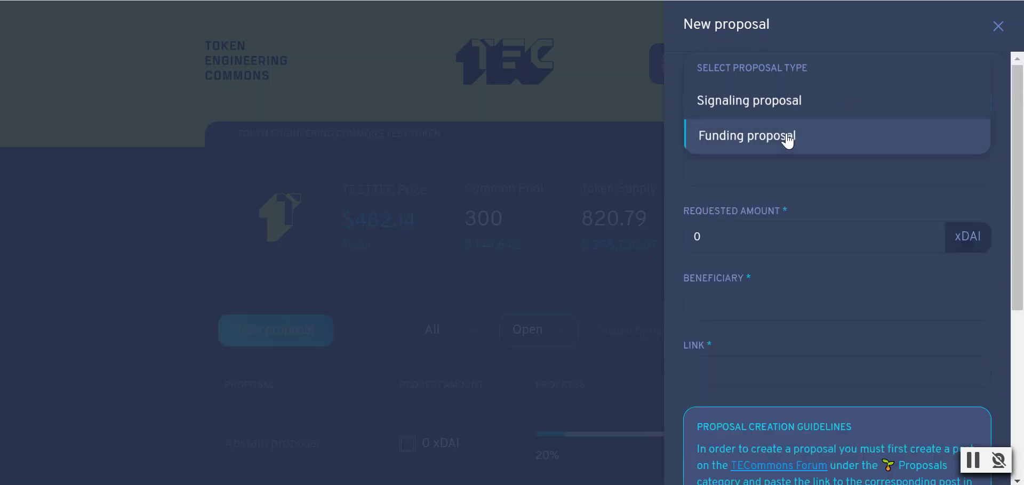
left_click(780, 164)
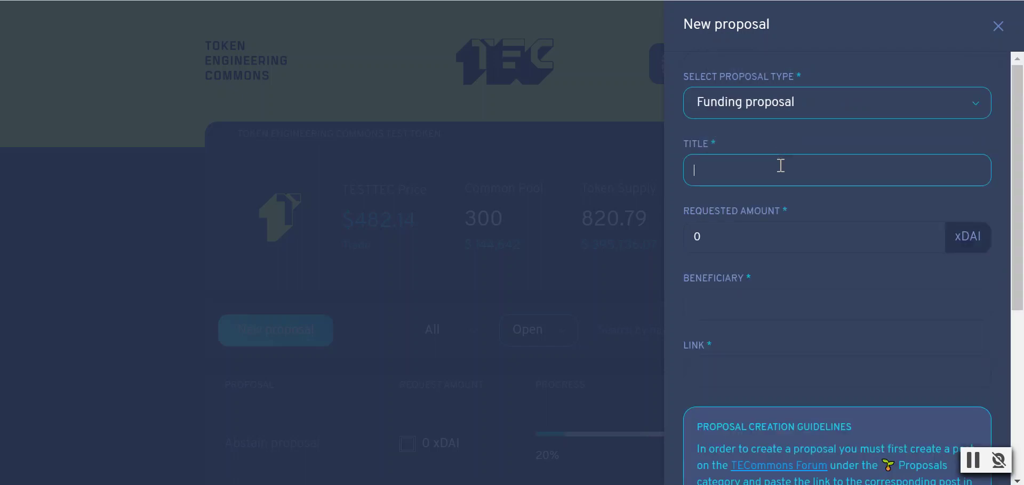
- Copy the forum topic's title and paste it into the proposal's Title field
key("ctrl+Tab")
triple_click(239, 139)
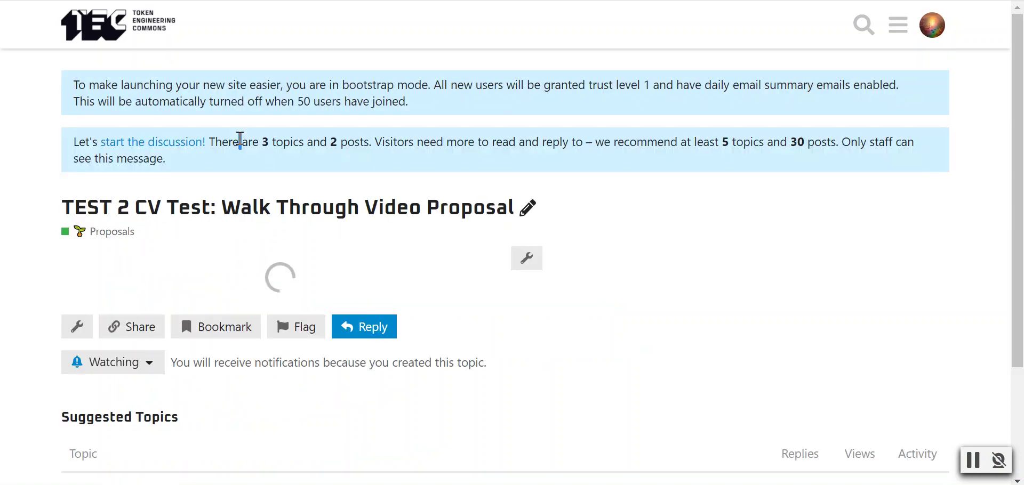
left_click(6, 211)
left_click(85, 210)
left_click_drag(63, 211, 513, 204)
key("ctrl+c")
key("ctrl+Tab")
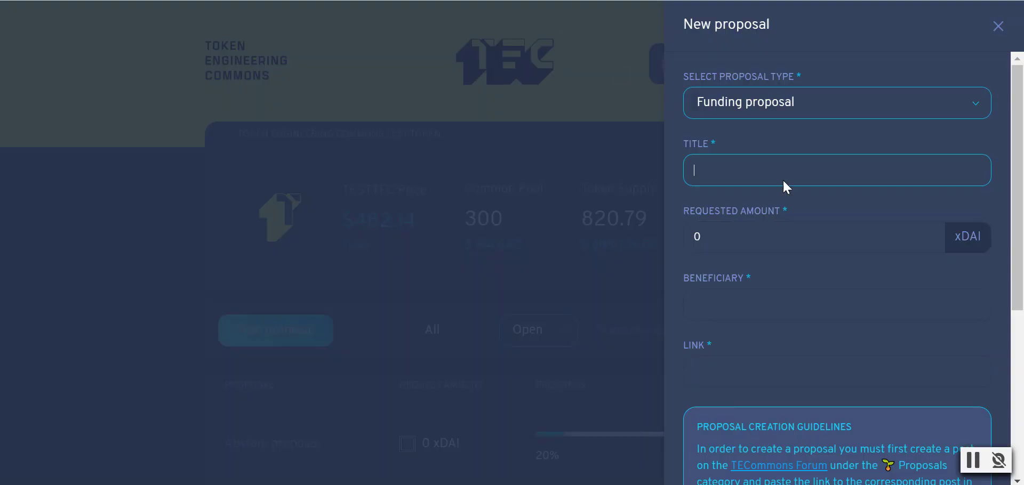
key("ctrl+v")
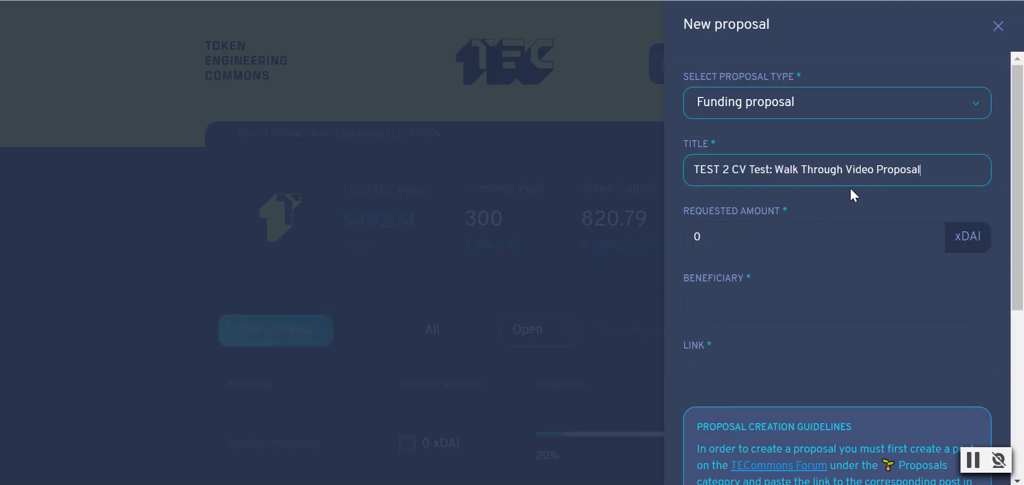
- Enter 5 xDAI as the Requested Amount
scroll(884, 200, "down", 2)
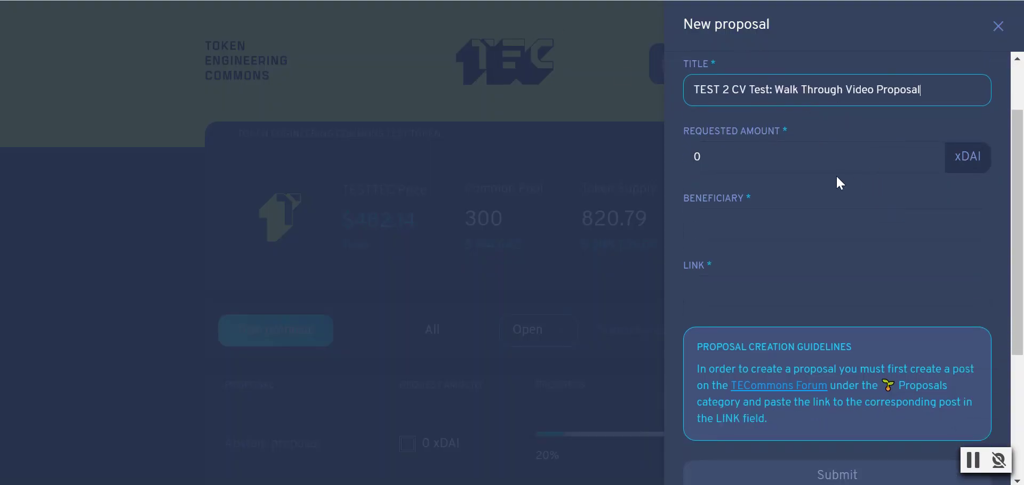
left_click(760, 162)
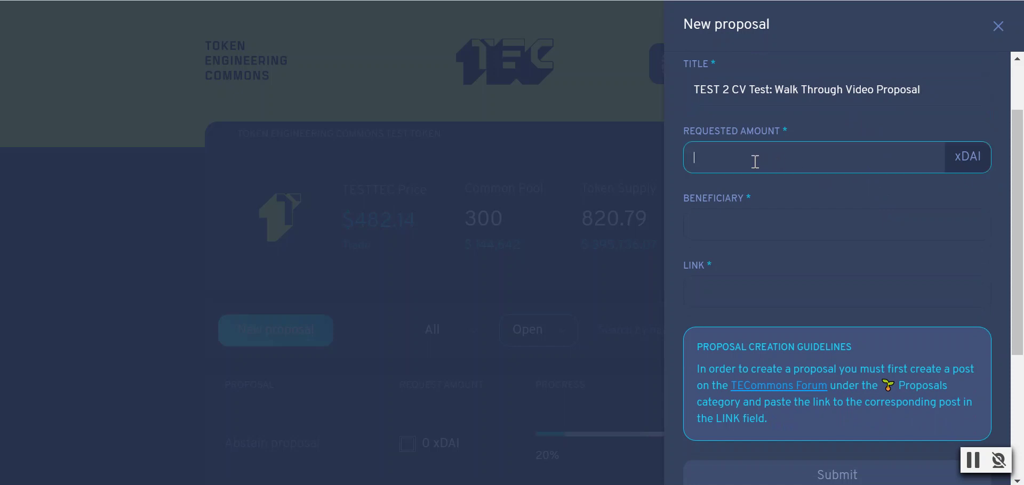
key("BackSpace")
type("5")
- Set Beneficiary to the connected MetaMask wallet's address
left_click(776, 225)
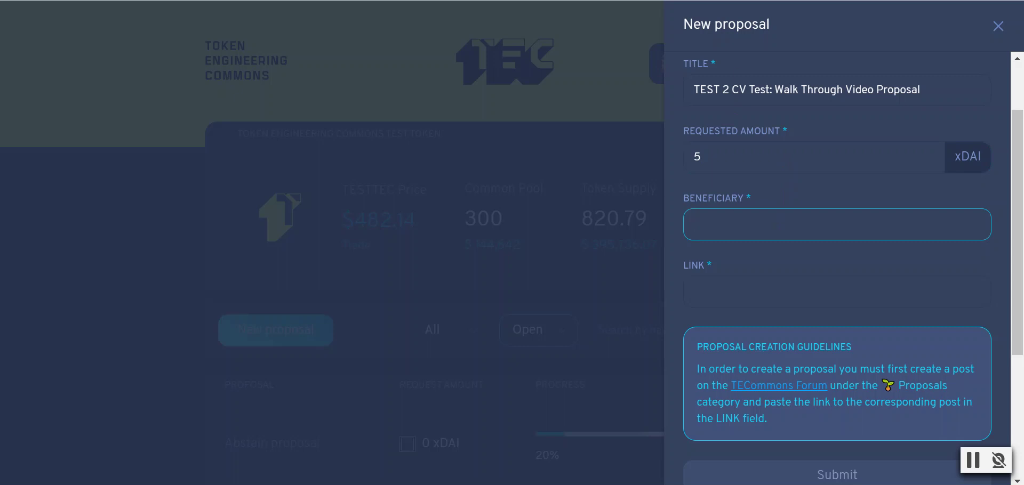
left_click(795, 4)
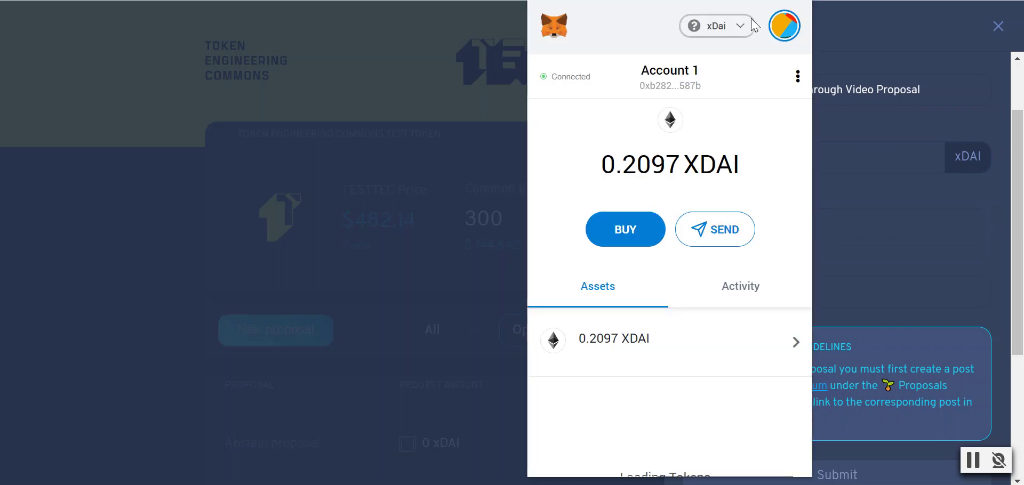
left_click(671, 77)
left_click(798, 230)
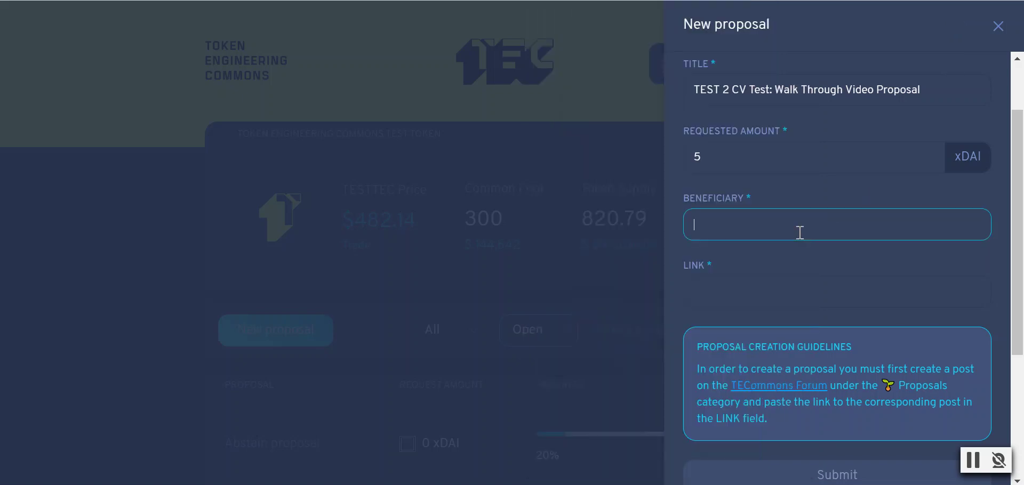
scroll(795, 227, "down", 4)
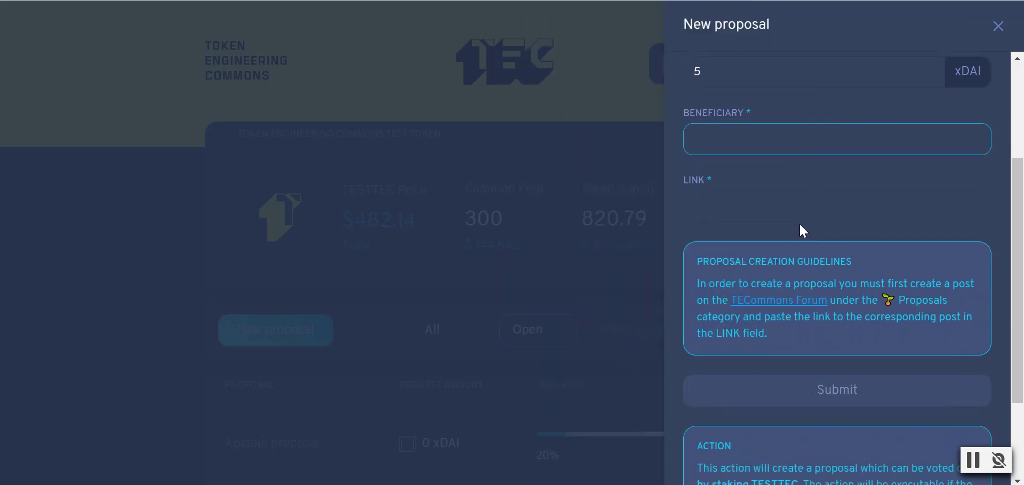
scroll(800, 225, "up", 4)
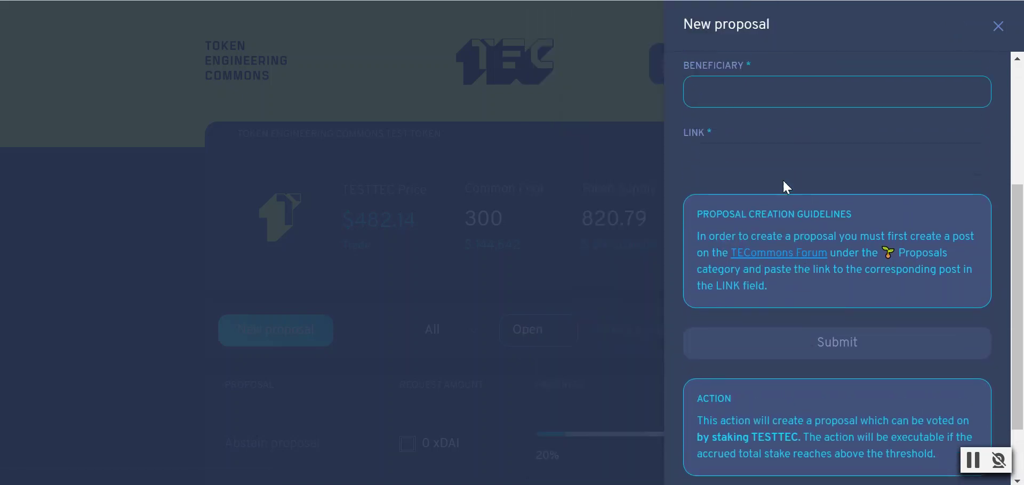
key("ctrl+v")
- Copy the proposal's forum post web address for the Link field
left_click(755, 227)
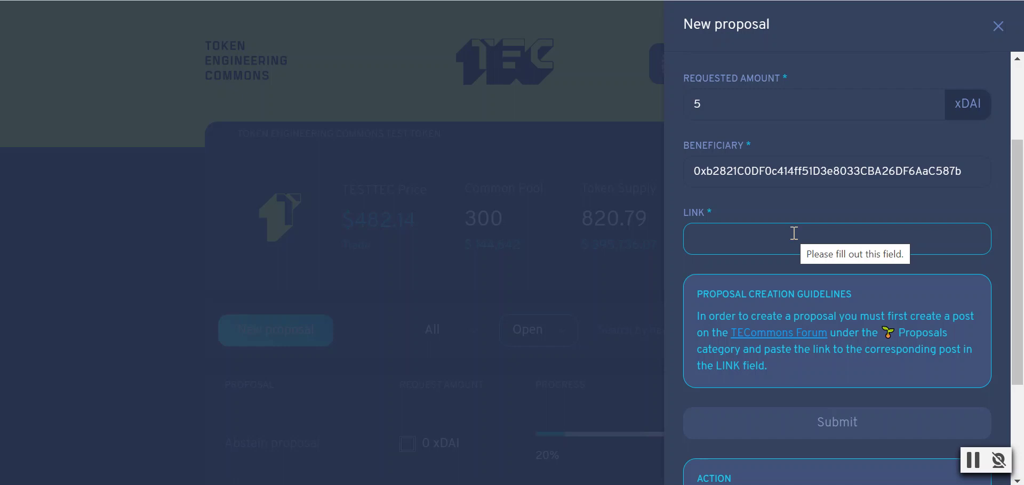
left_click(611, 3)
left_click(338, 0)
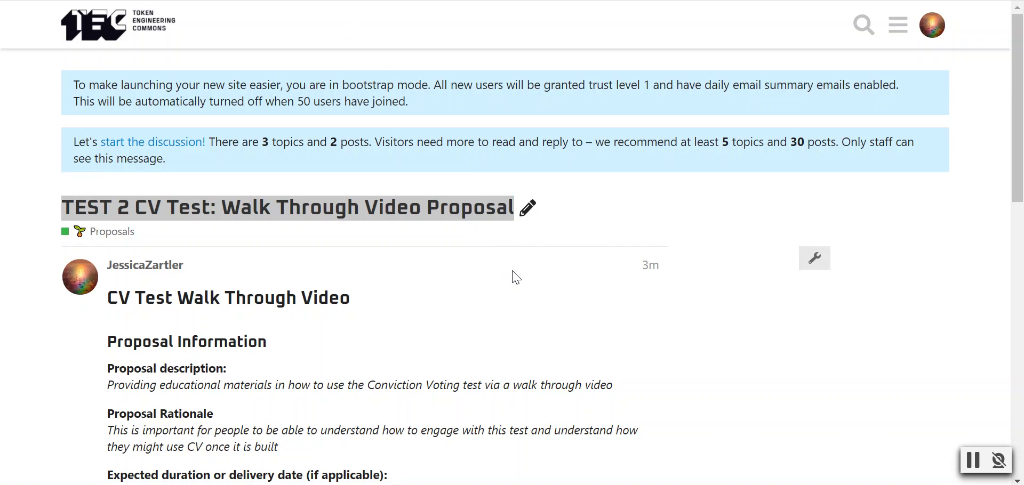
- Paste the forum topic's URL into the form's LINK field, enabling Submit
scroll(515, 277, "down", 2)
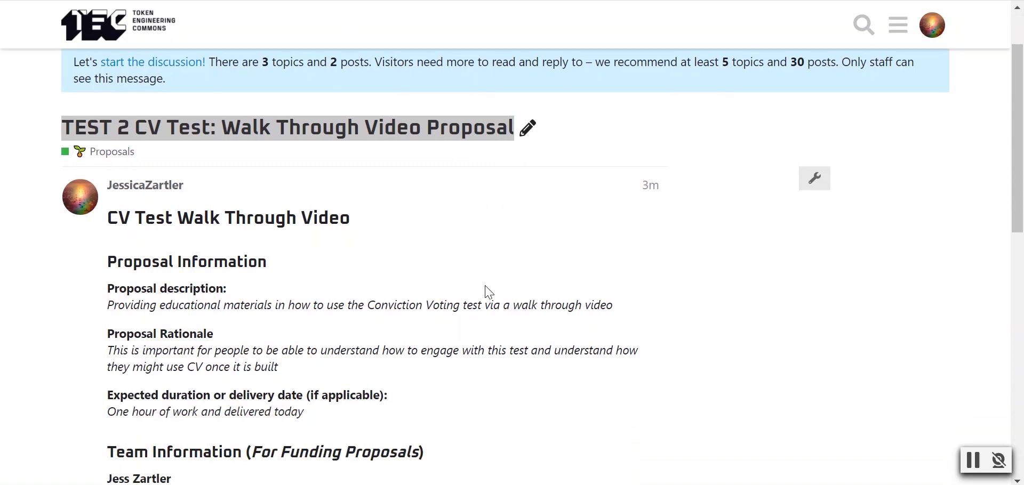
scroll(414, 263, "down", 3)
scroll(440, 331, "up", 2)
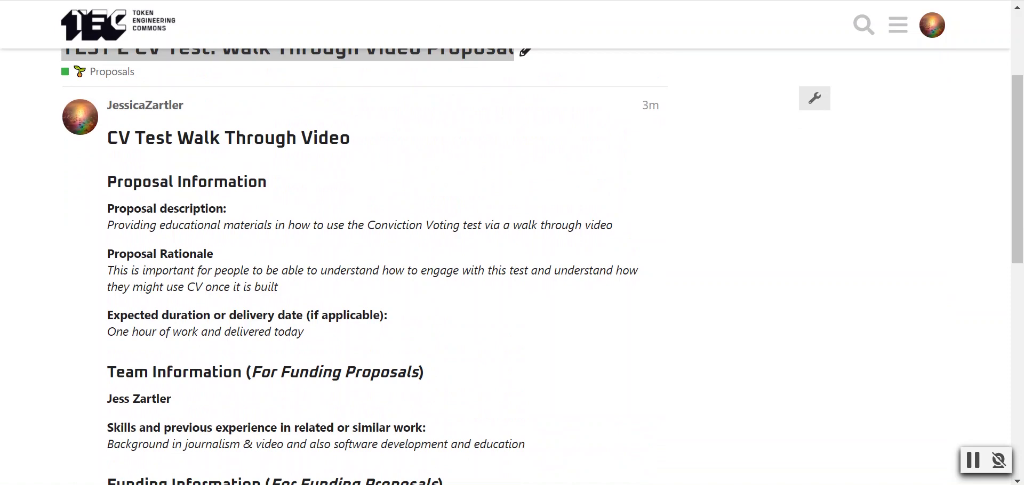
key("ctrl+shift+Tab")
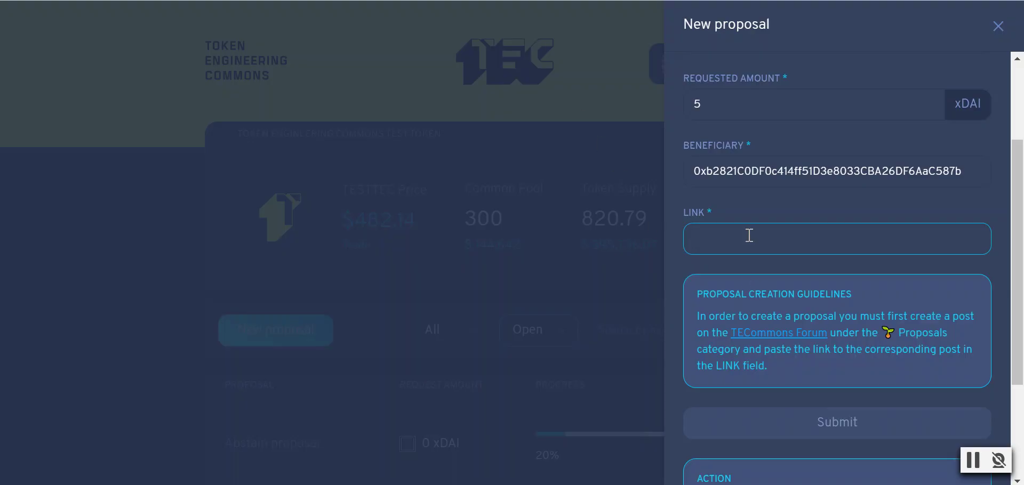
key("ctrl+v")
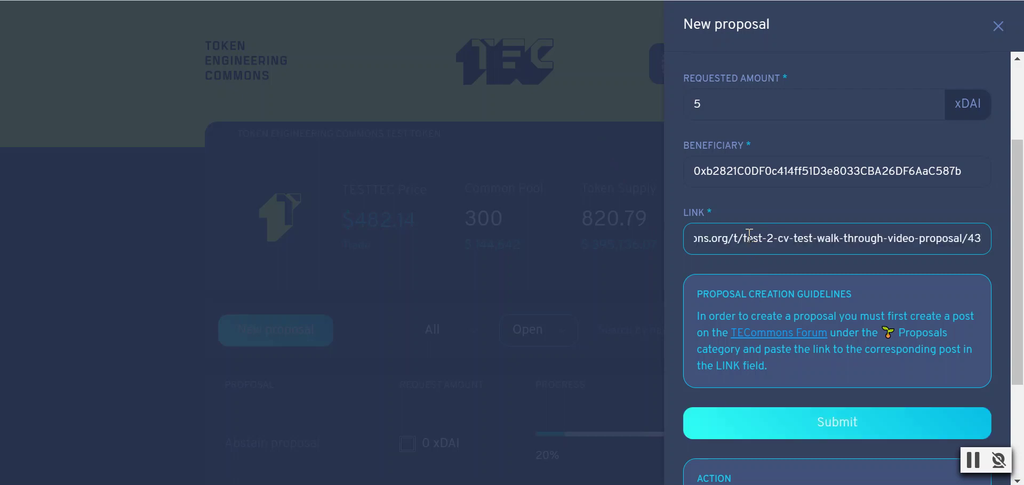
- Change the Requested Amount from 5 to 100 xDAI
scroll(848, 259, "down", 2)
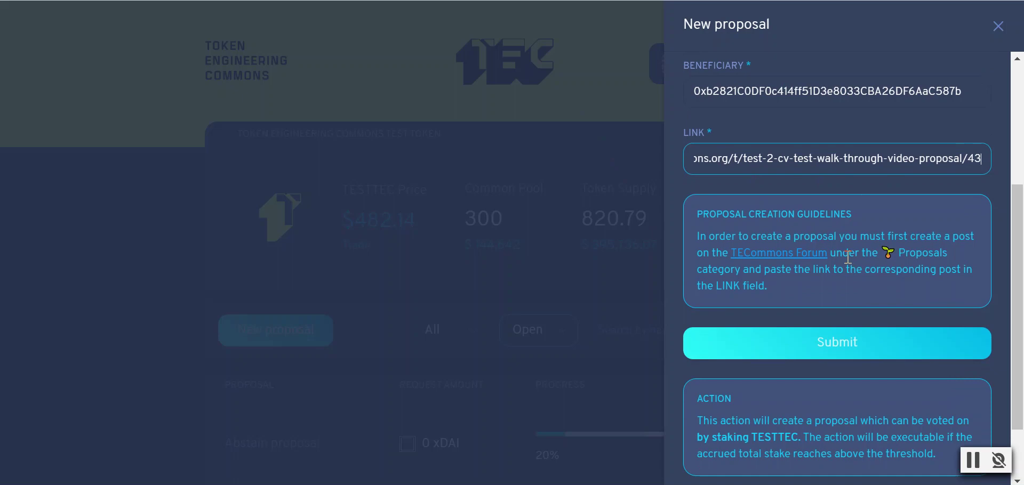
scroll(861, 263, "up", 2)
scroll(821, 264, "down", 2)
scroll(839, 265, "down", 2)
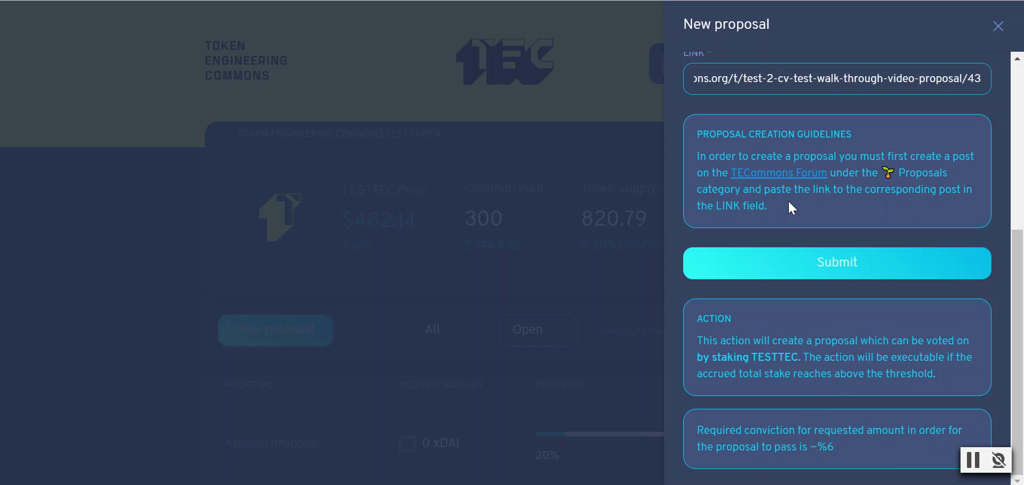
scroll(791, 207, "up", 2)
scroll(810, 160, "down", 2)
scroll(811, 177, "up", 4)
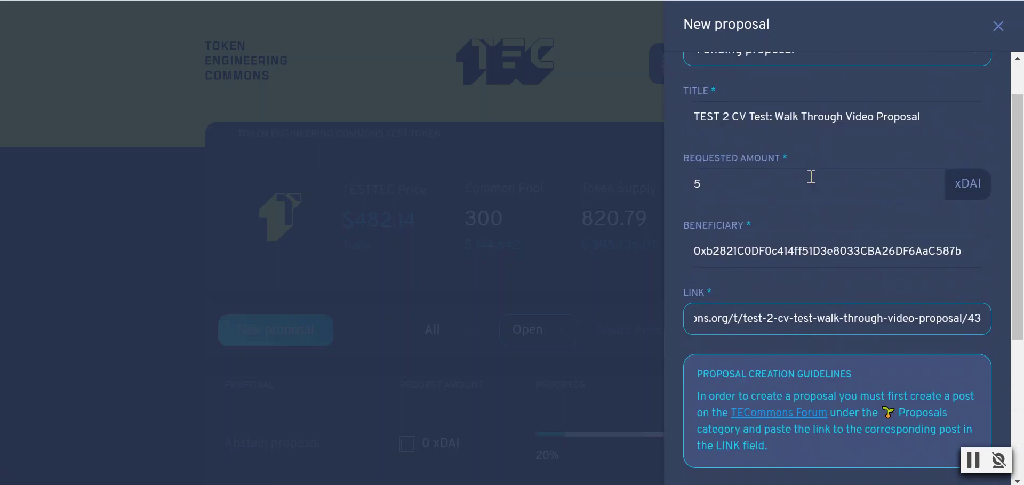
scroll(811, 176, "up", 1)
left_click(719, 238)
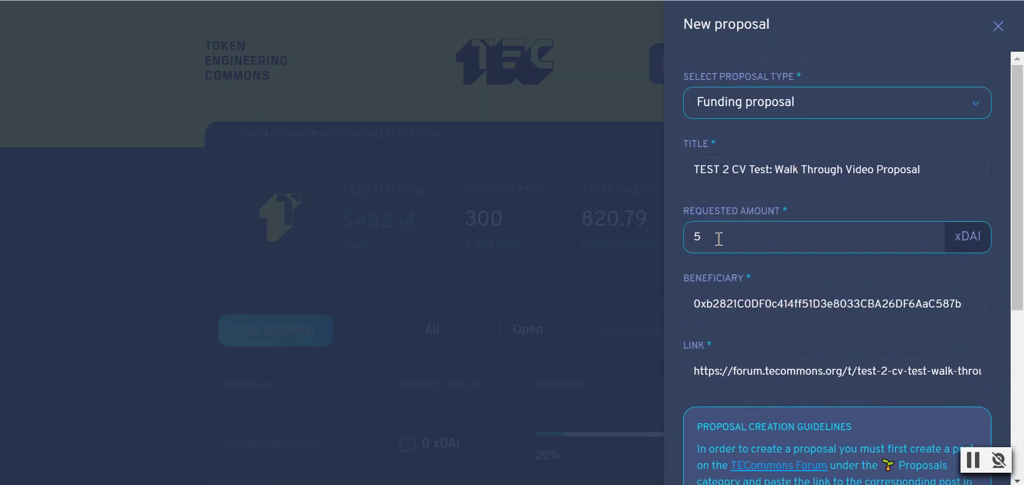
key("BackSpace")
type("100")
- Check the never-pass warning, then restore the requested amount to 5 xDAI
scroll(823, 229, "down", 5)
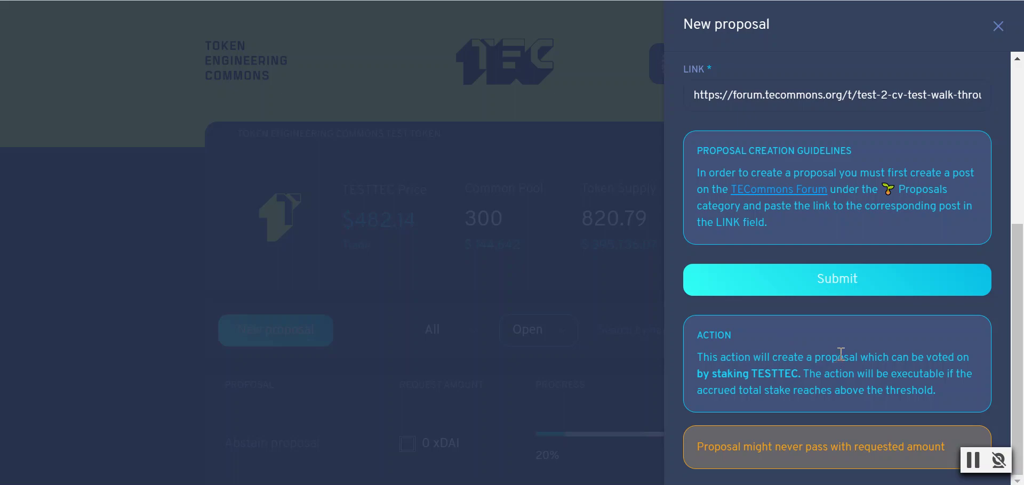
scroll(840, 355, "up", 3)
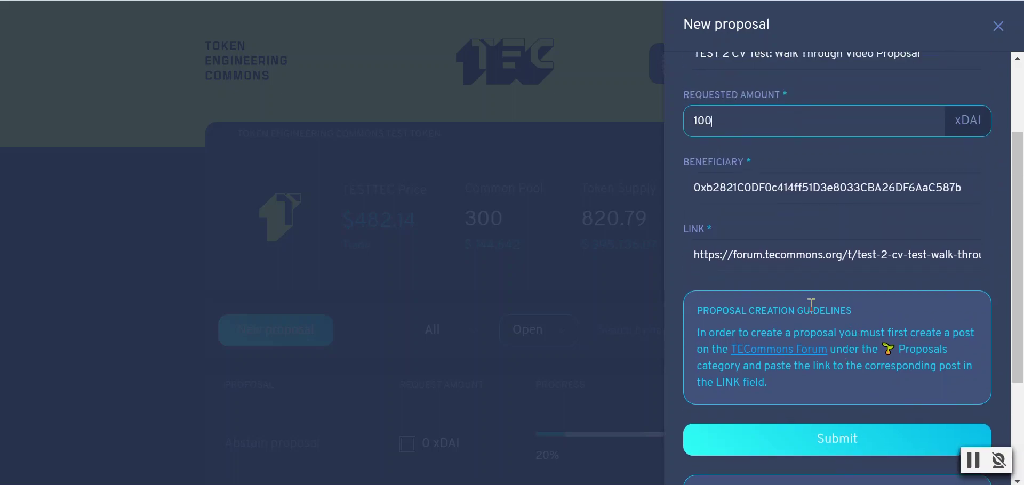
scroll(803, 288, "up", 2)
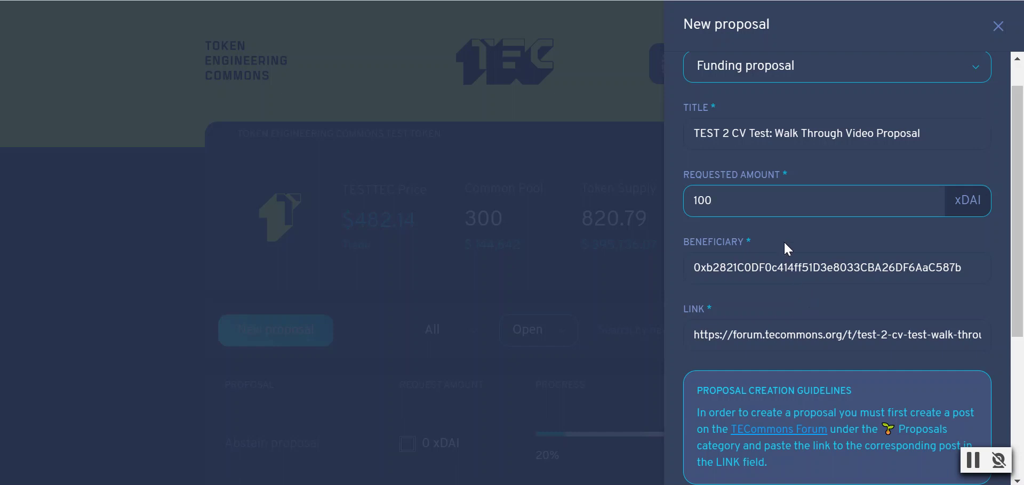
scroll(784, 247, "down", 2)
key("BackSpace")
key("BackSpace")
key("BackSpace")
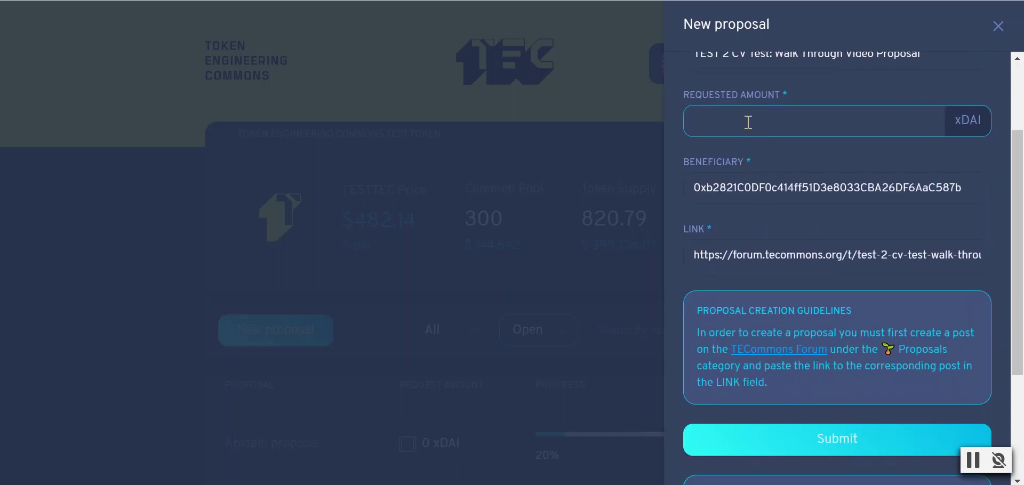
type("5")
scroll(821, 400, "down", 4)
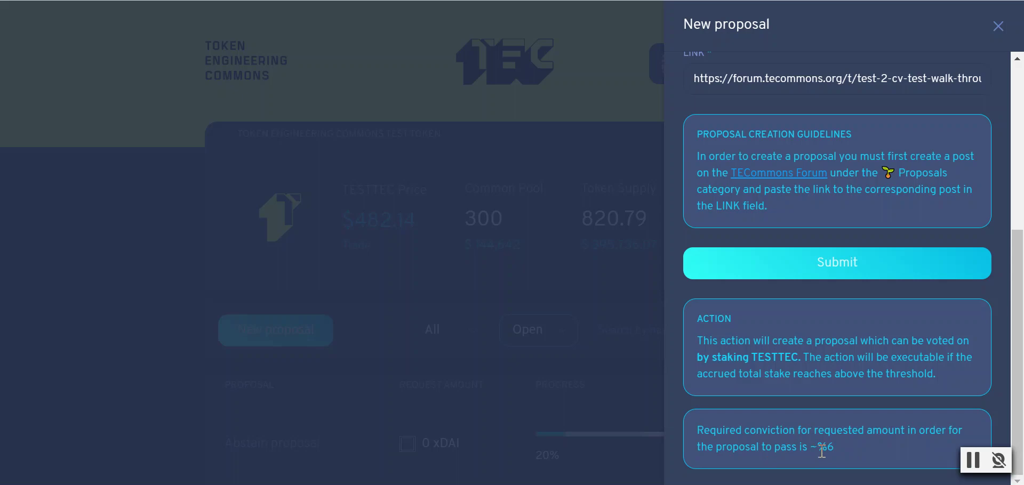
- Submit the 5 xDAI funding proposal and confirm its transaction in MetaMask
left_click(823, 270)
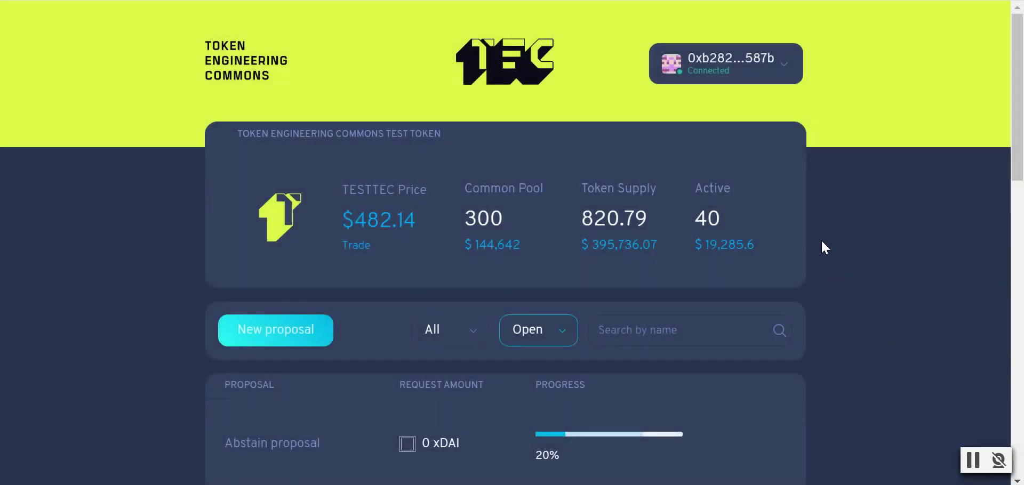
scroll(821, 239, "down", 3)
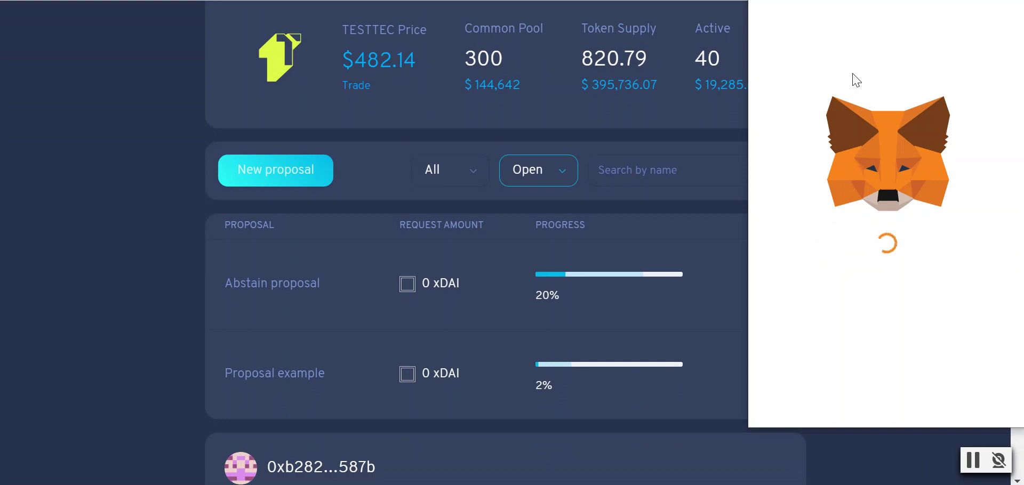
left_click(964, 396)
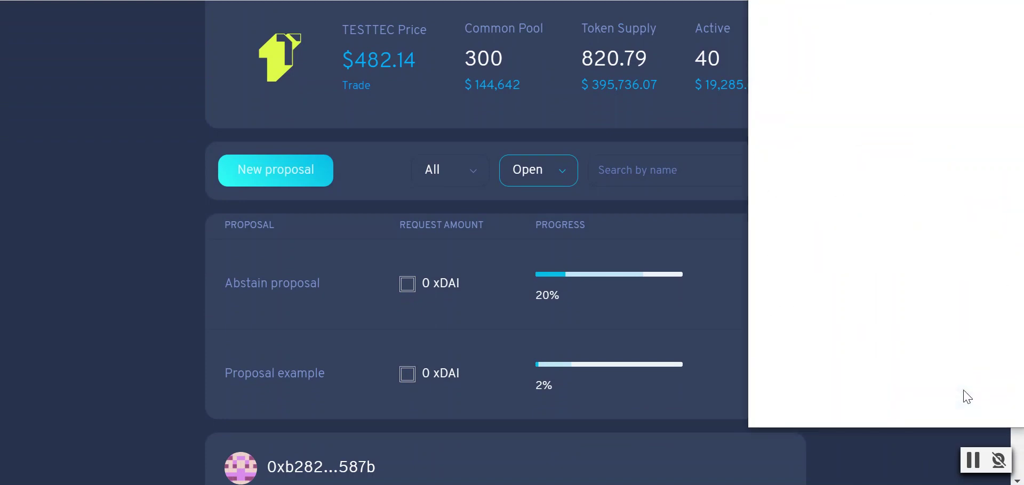
- Reload the dashboard with F5 so the new proposal appears
scroll(869, 360, "down", 2)
scroll(874, 368, "down", 4)
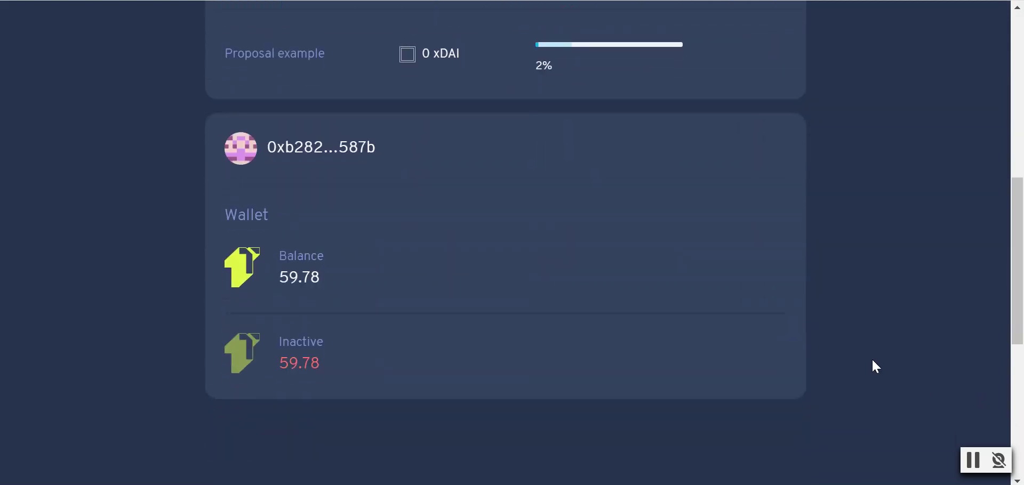
scroll(877, 366, "up", 2)
scroll(873, 360, "up", 8)
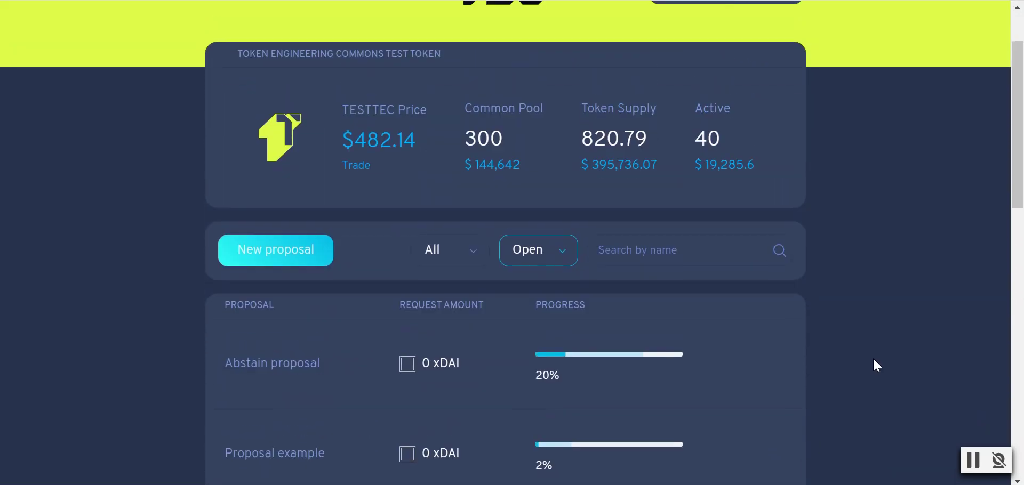
scroll(874, 360, "down", 10)
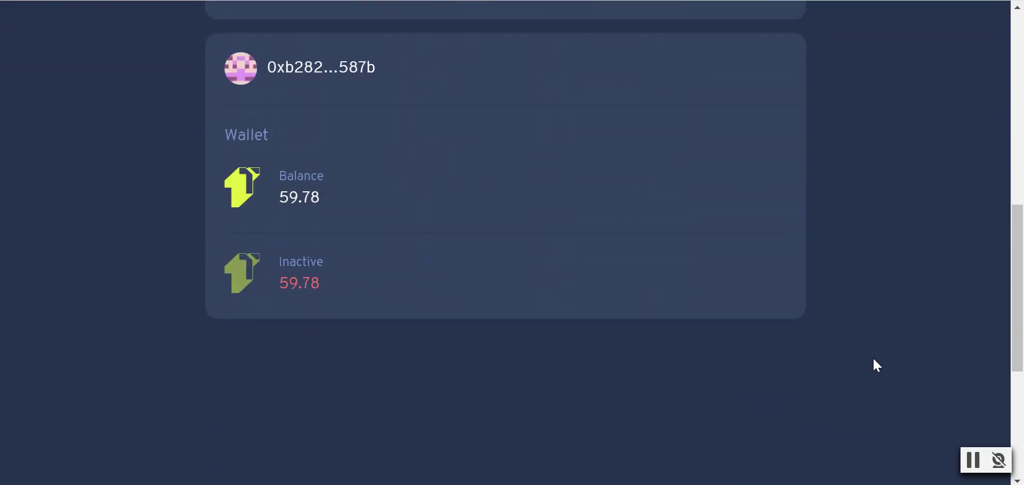
scroll(874, 360, "up", 9)
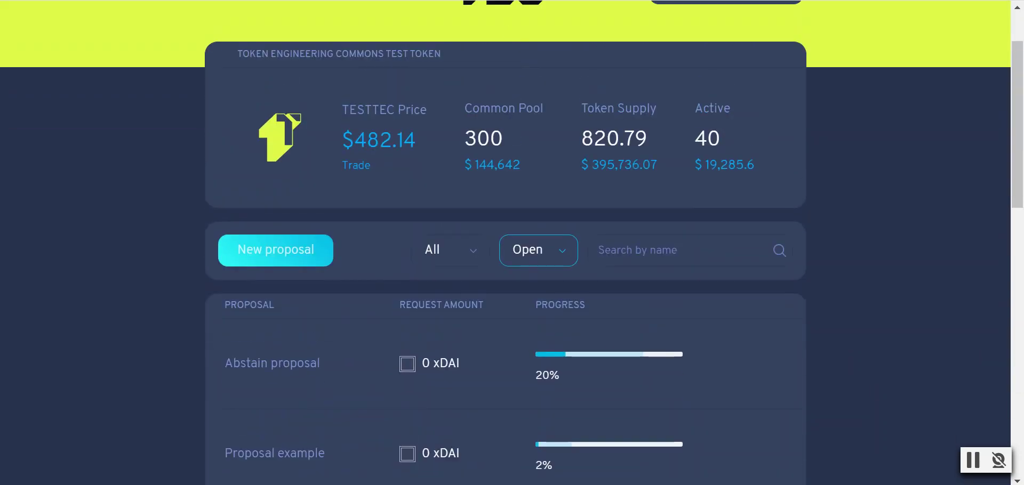
key("F5")
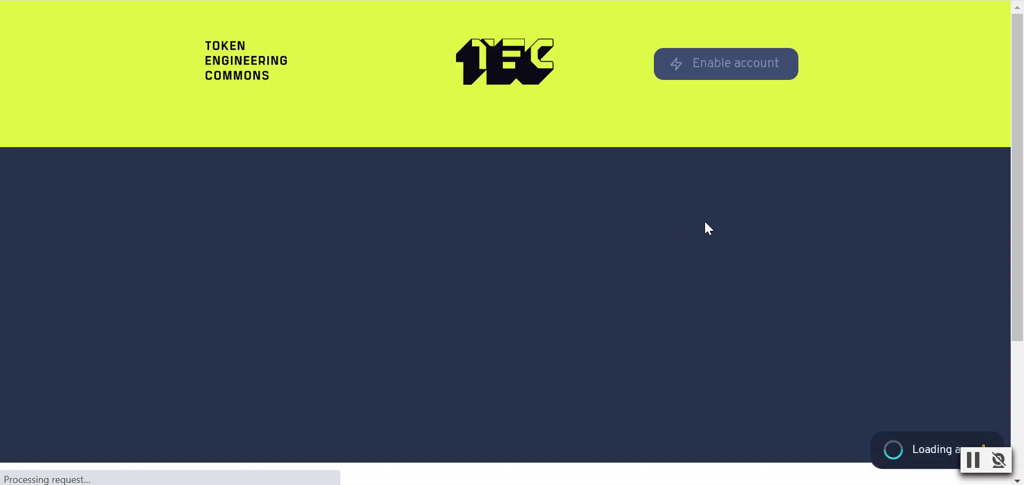
- Scroll to Open proposals, where 'TEST 2 CV Test: Walk Through Video Proposal' requests 5 xDAI at 0%
scroll(781, 243, "down", 5)
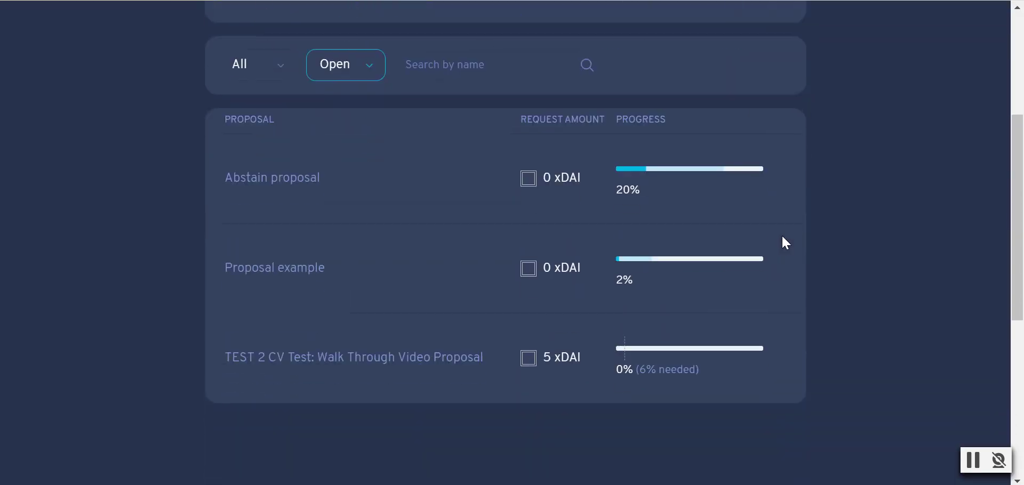
scroll(841, 240, "down", 2)
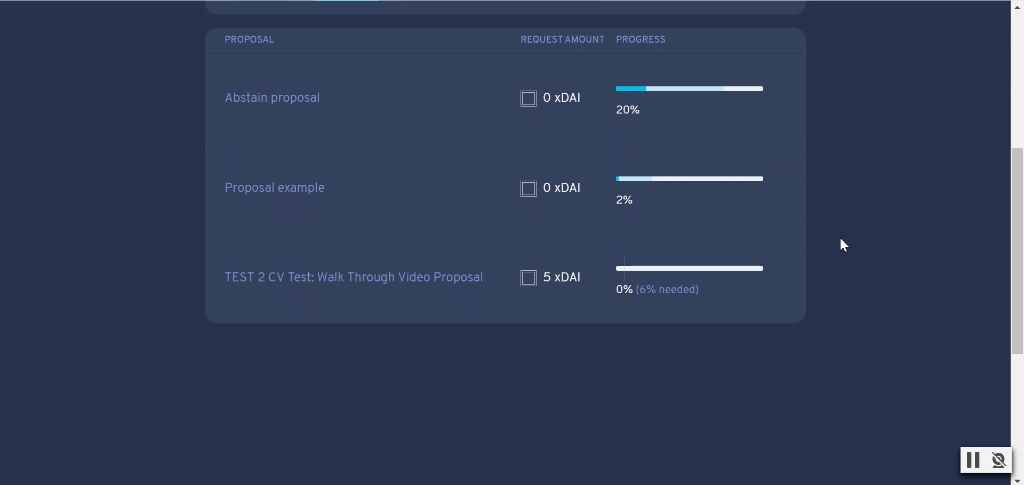
scroll(828, 237, "up", 5)
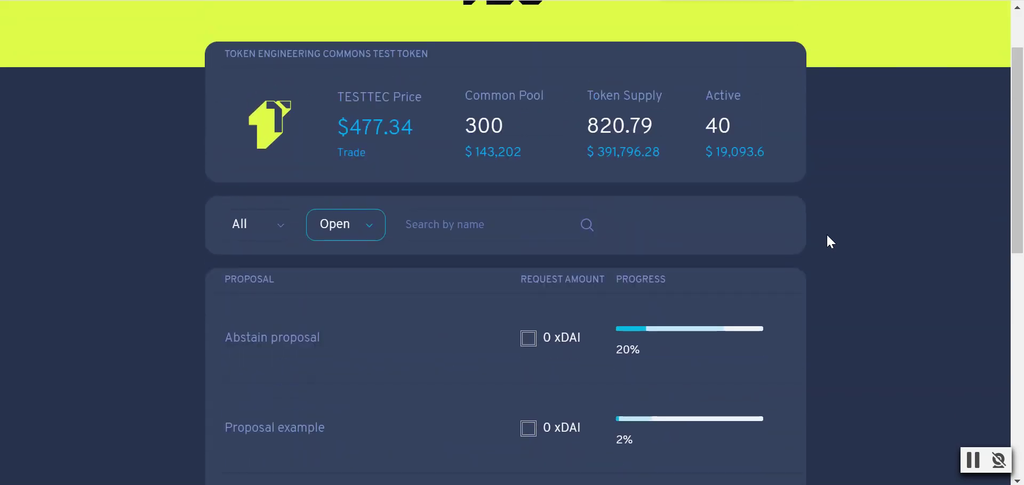
scroll(827, 237, "down", 3)
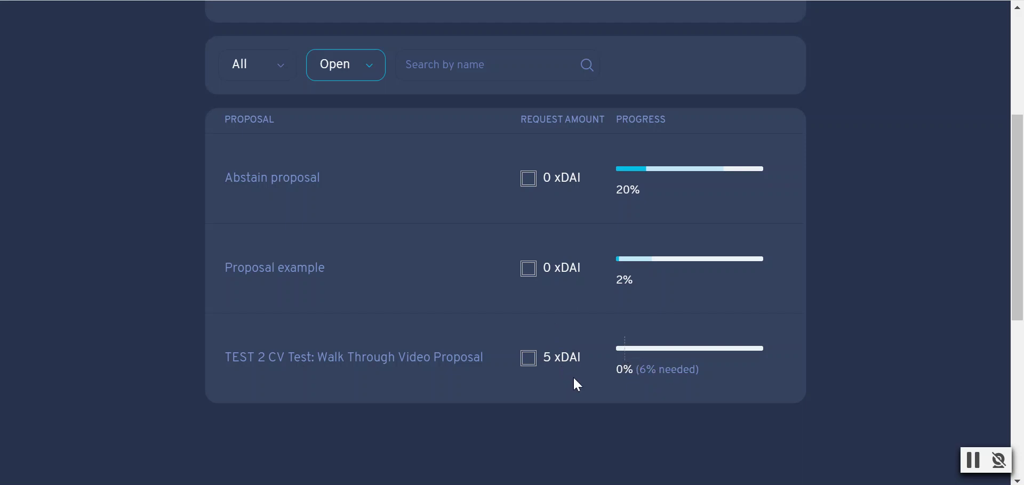
- Inspect the TEST 2 CV Test proposal's details and its linked forum post
left_click(406, 361)
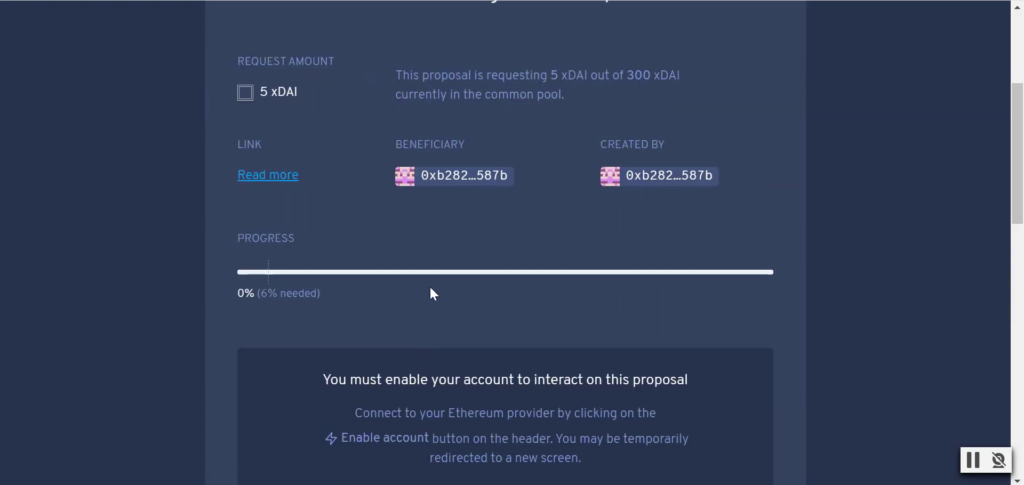
scroll(430, 286, "up", 3)
scroll(417, 270, "up", 2)
scroll(415, 268, "down", 2)
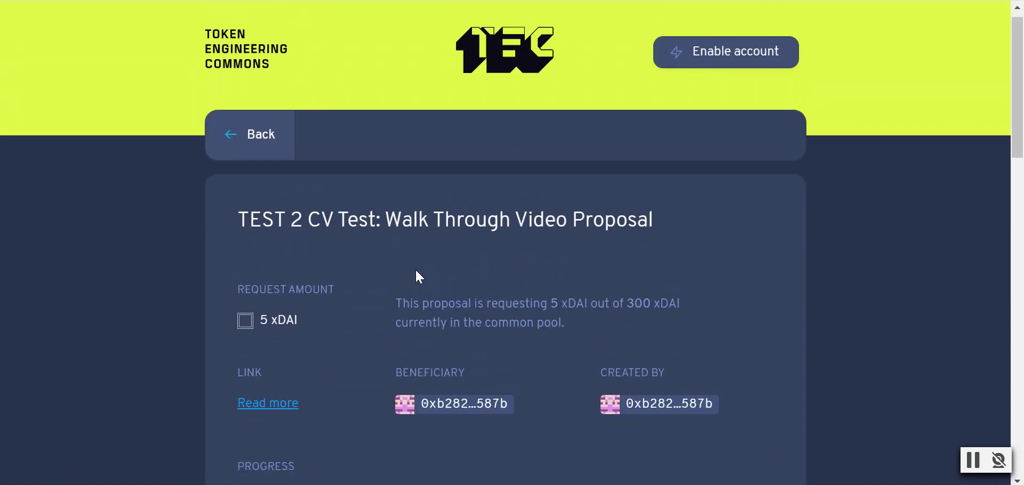
left_click(268, 346)
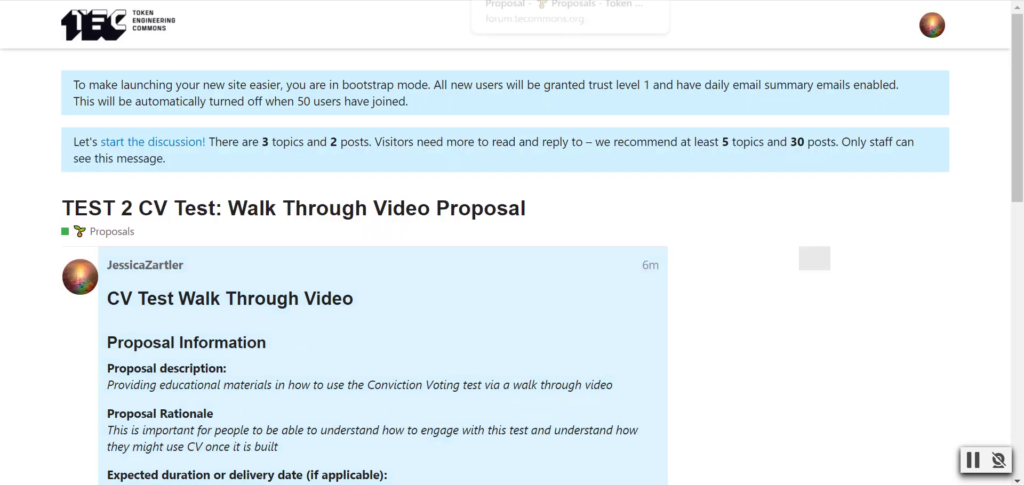
left_click(512, 1)
scroll(600, 234, "down", 1)
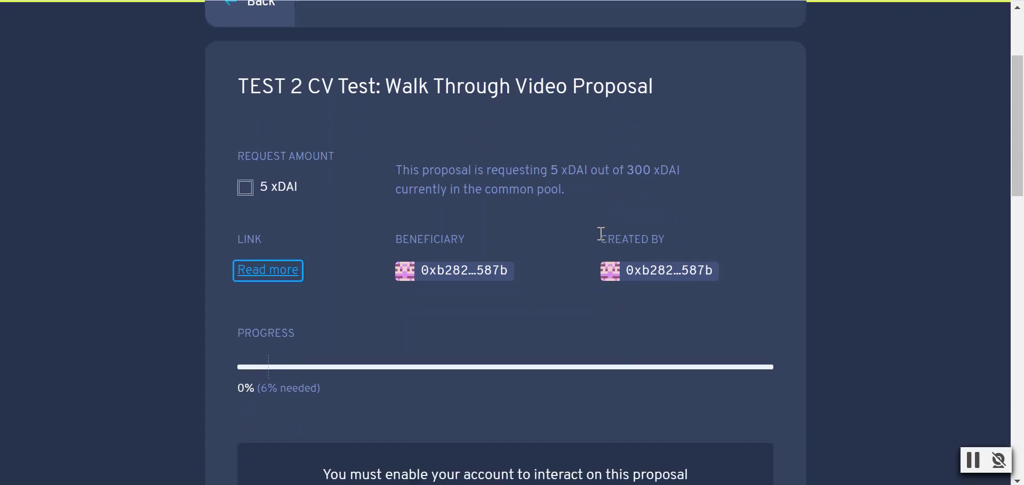
scroll(574, 224, "down", 2)
scroll(574, 224, "down", 1)
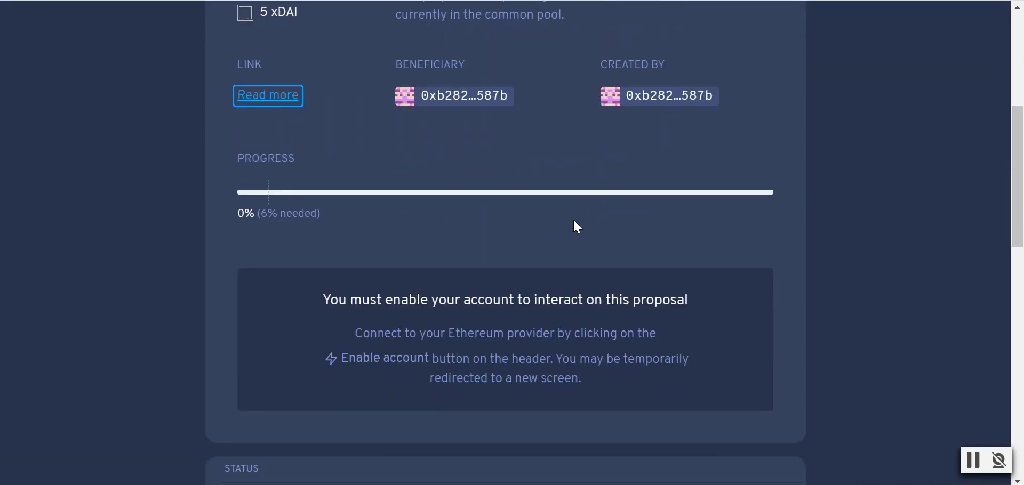
scroll(574, 221, "down", 3)
scroll(574, 220, "up", 3)
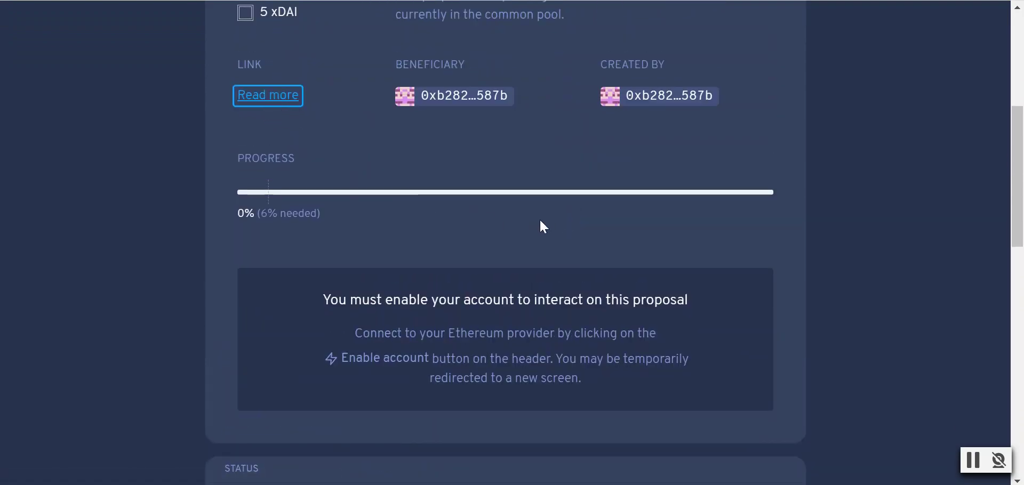
scroll(540, 222, "down", 4)
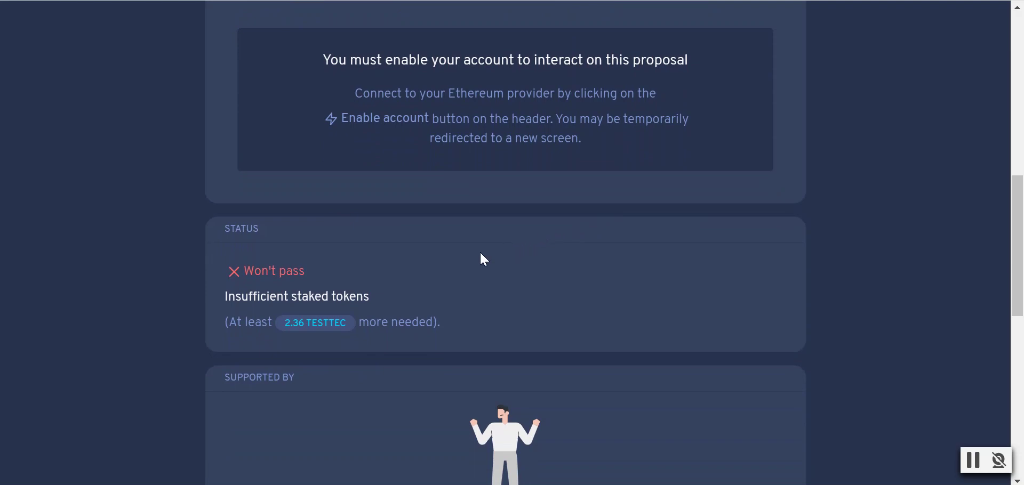
scroll(484, 260, "down", 2)
scroll(480, 237, "down", 3)
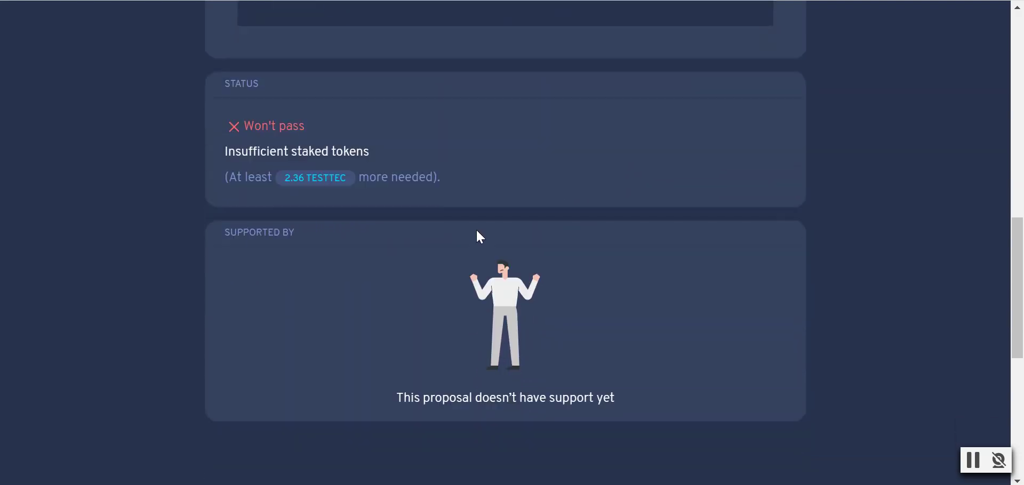
scroll(702, 291, "up", 10)
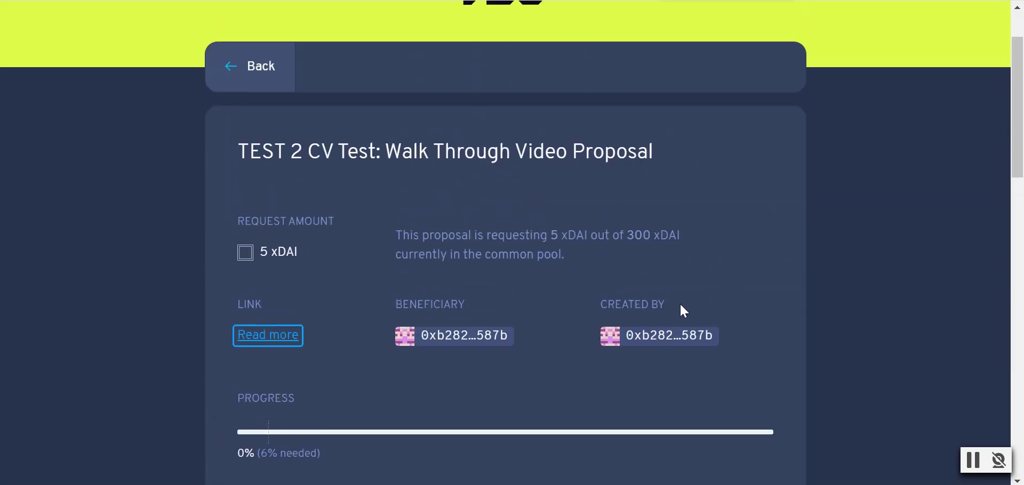
scroll(402, 254, "up", 2)
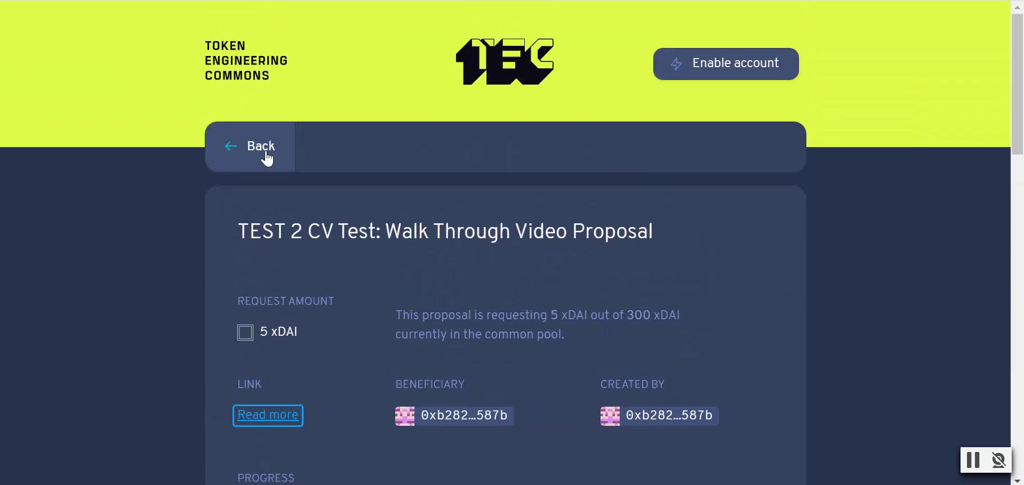
left_click(265, 158)
- Connect the MetaMask wallet through Enable account
left_click(713, 64)
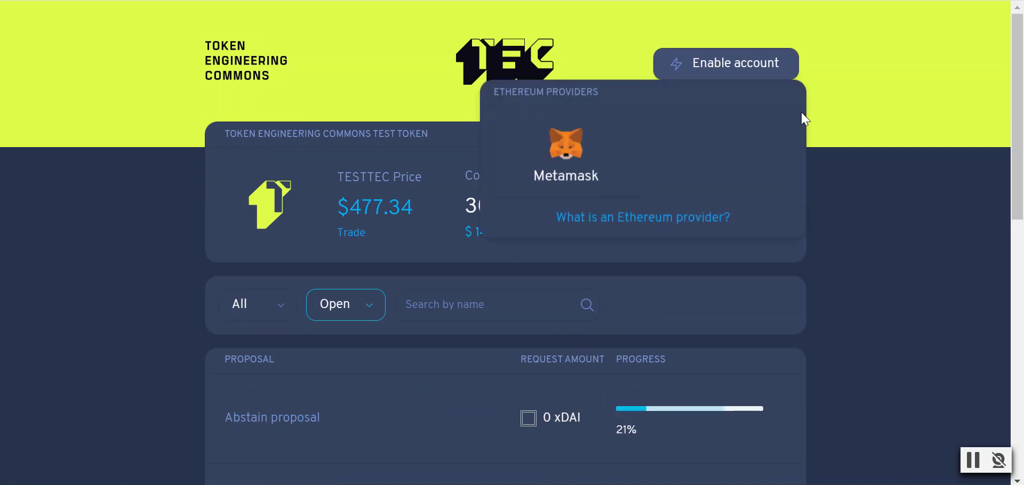
left_click(583, 150)
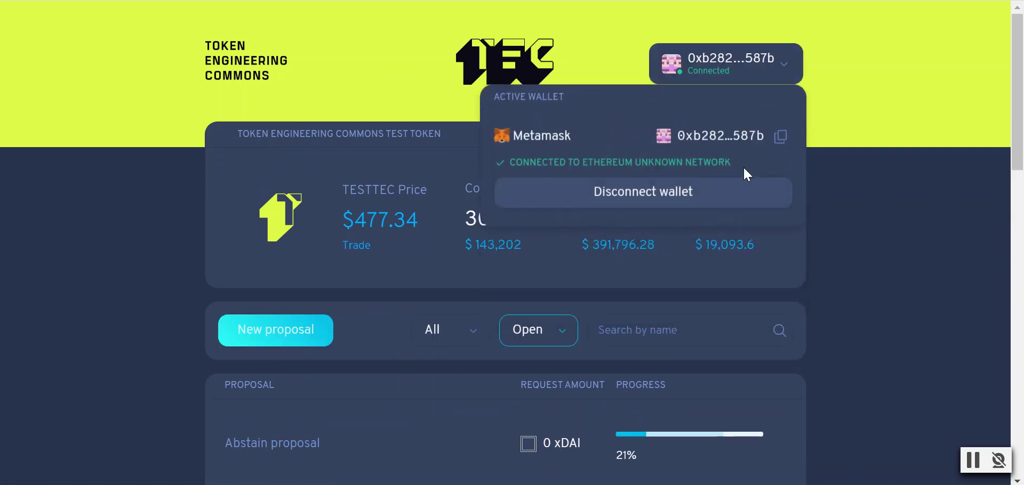
scroll(887, 193, "down", 5)
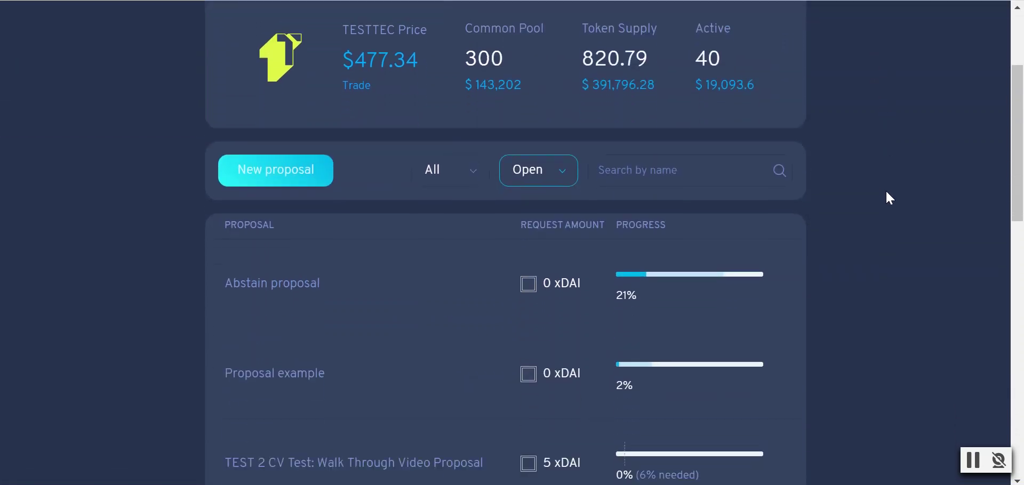
scroll(887, 197, "down", 5)
- Reopen the TEST 2 proposal's page: 5 of 300 xDAI requested, status Won't pass
left_click(415, 145)
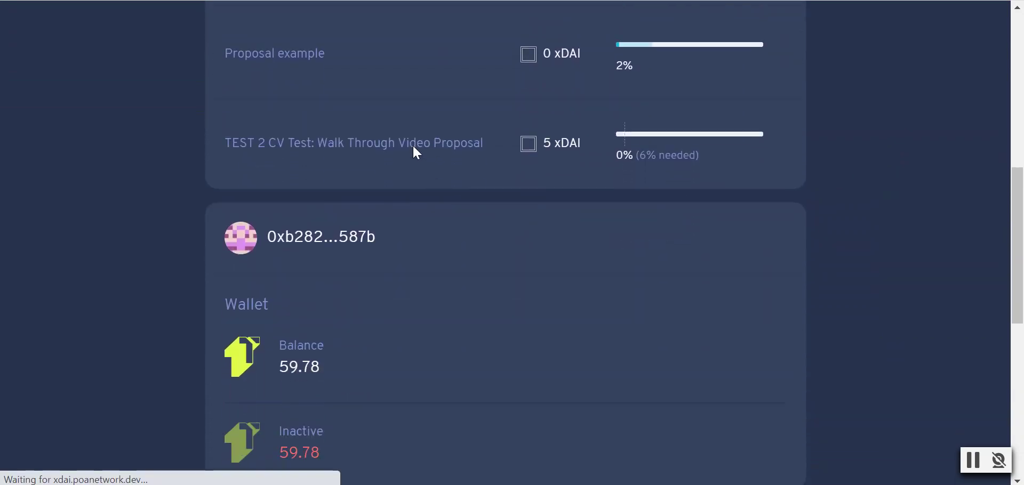
scroll(752, 283, "up", 8)
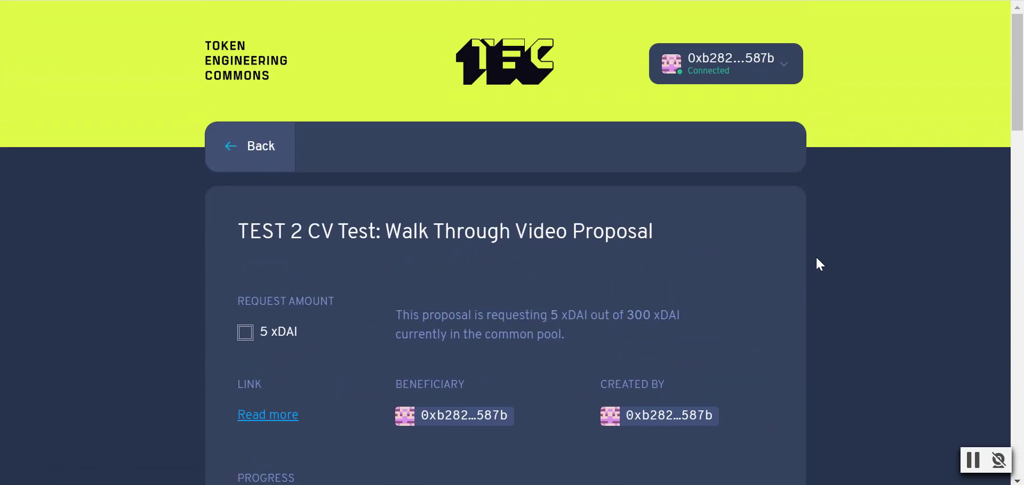
scroll(817, 259, "down", 3)
scroll(817, 259, "up", 5)
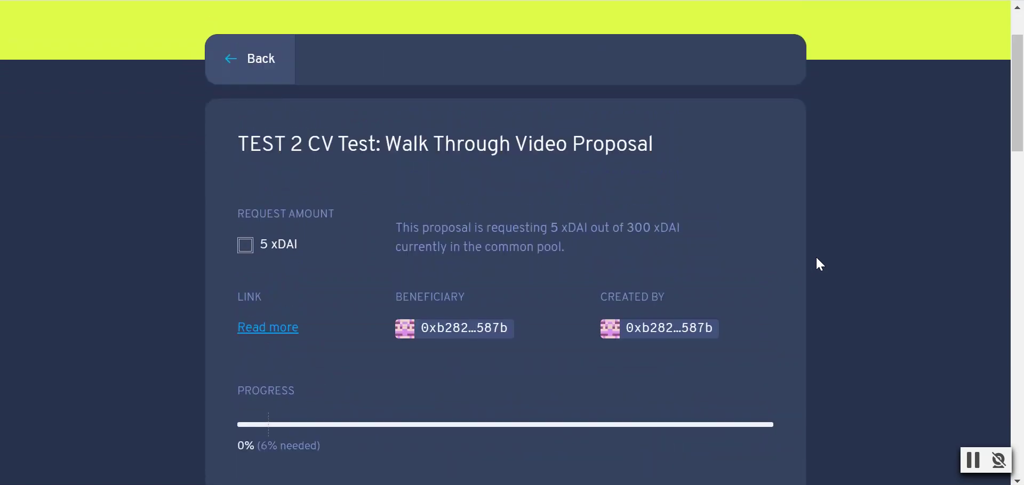
scroll(817, 258, "down", 2)
scroll(817, 255, "up", 2)
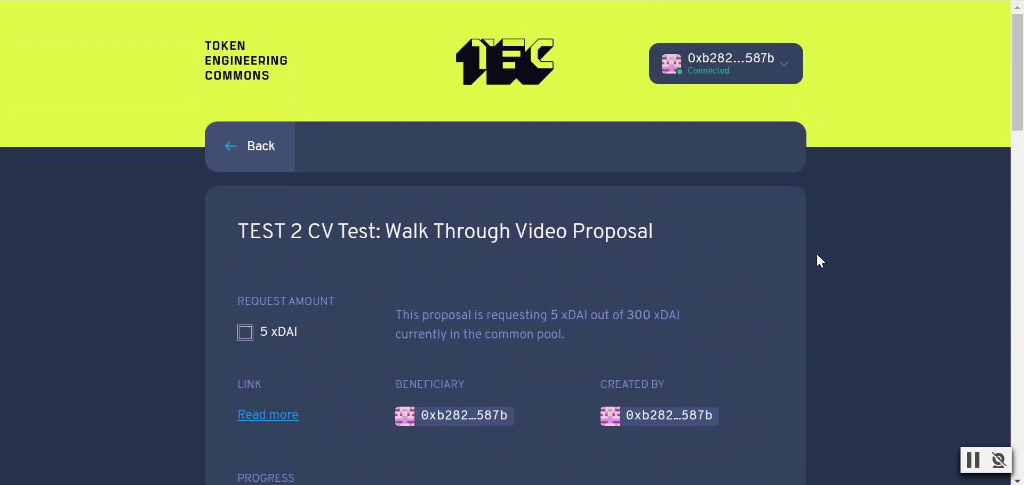
scroll(818, 256, "down", 2)
scroll(844, 261, "down", 6)
scroll(844, 261, "up", 5)
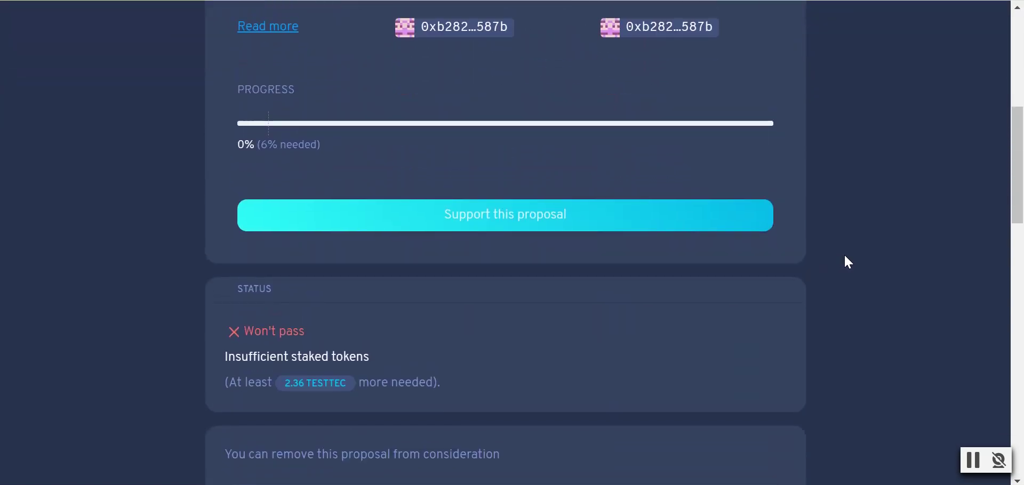
scroll(846, 257, "up", 1)
scroll(846, 258, "down", 3)
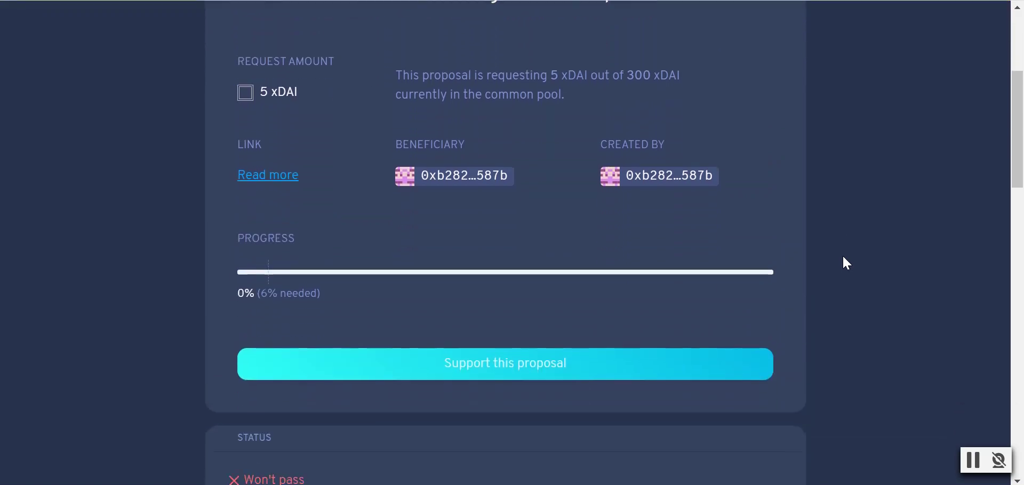
scroll(839, 264, "up", 5)
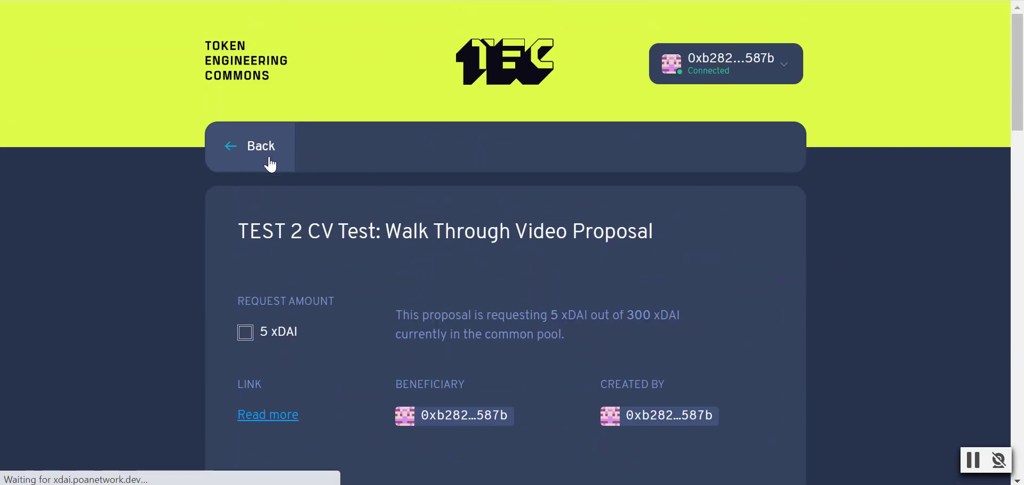
- Go back to the proposal list and open the TEST 2 CV Test proposal's details
left_click(271, 165)
scroll(368, 200, "down", 9)
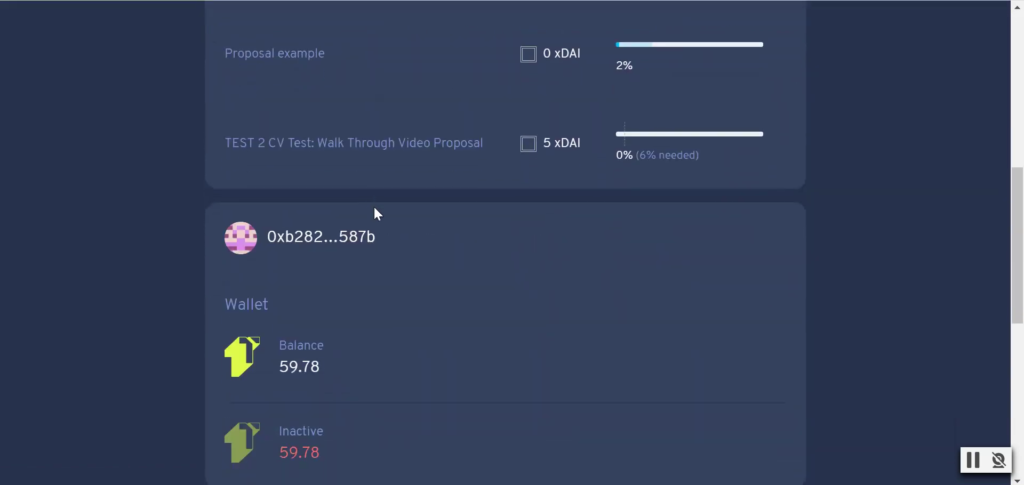
scroll(374, 208, "down", 2)
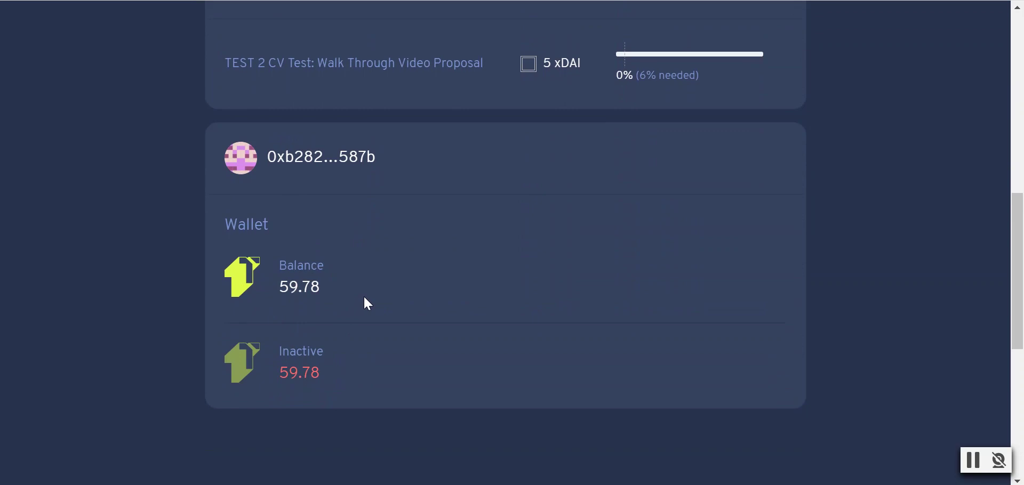
scroll(317, 308, "up", 9)
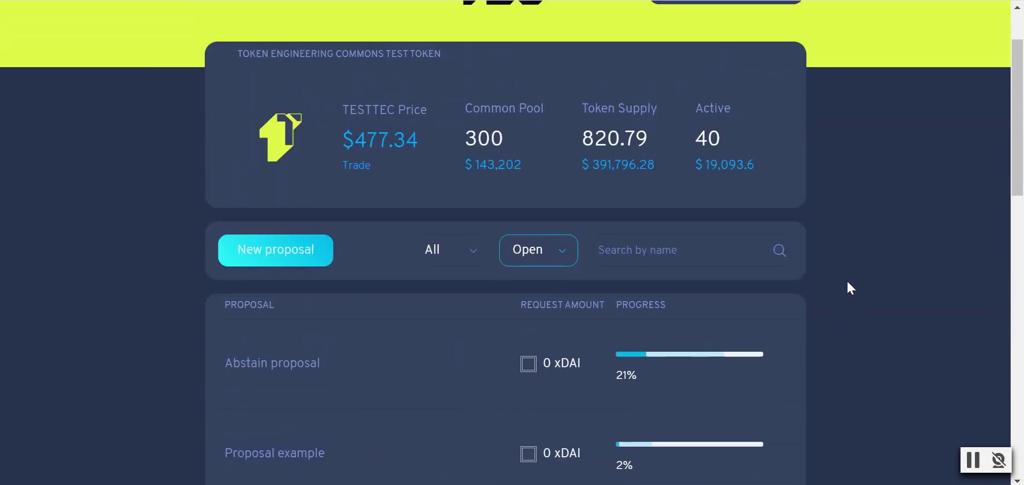
scroll(846, 283, "down", 2)
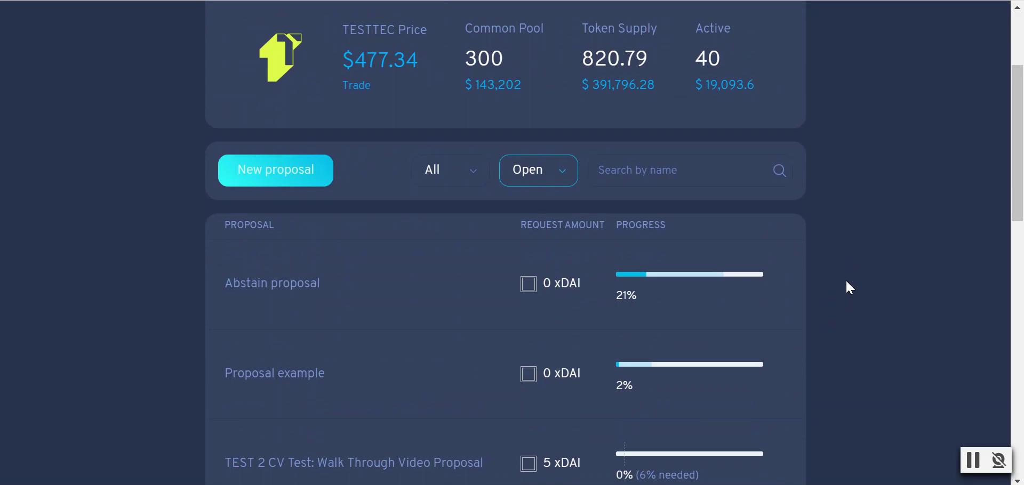
scroll(416, 243, "down", 3)
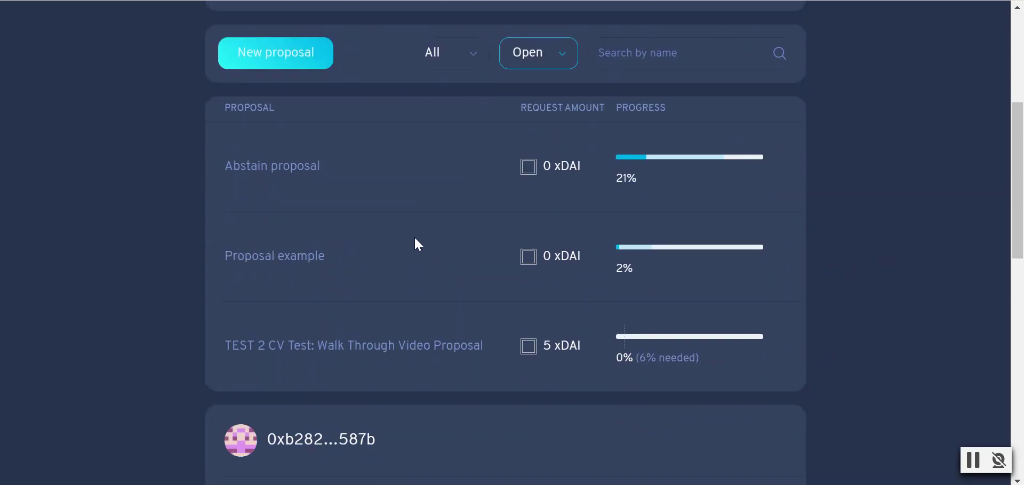
left_click(298, 315)
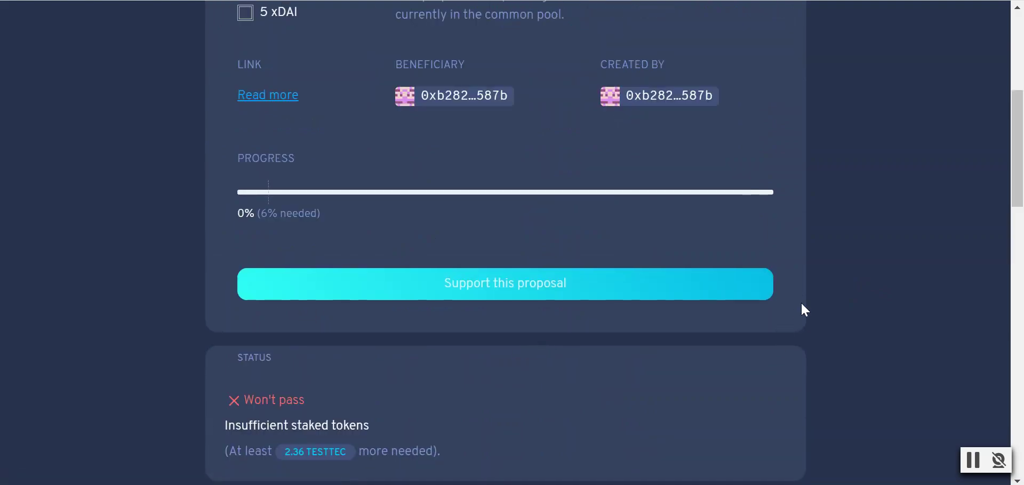
- Open the Support this proposal panel, showing 59.78 TESTTEC available
scroll(810, 306, "up", 3)
scroll(822, 295, "down", 2)
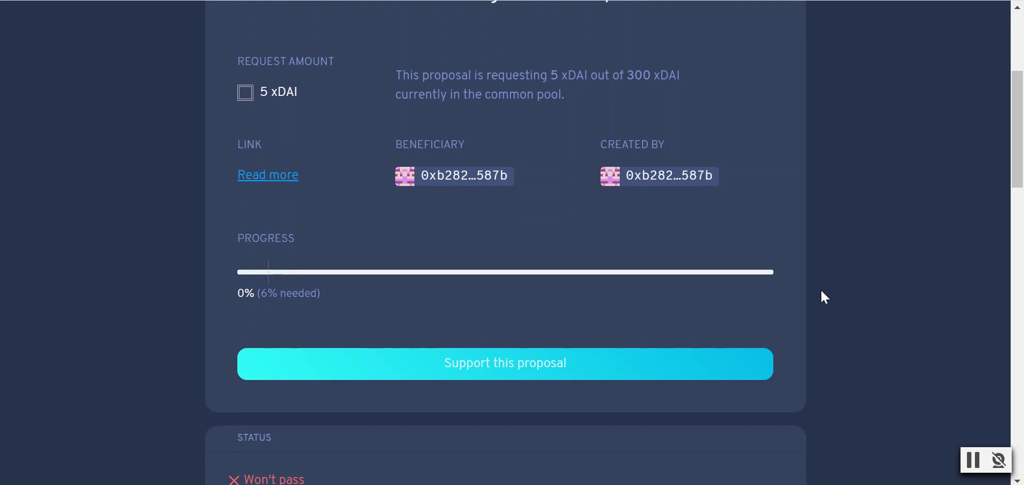
scroll(840, 278, "up", 2)
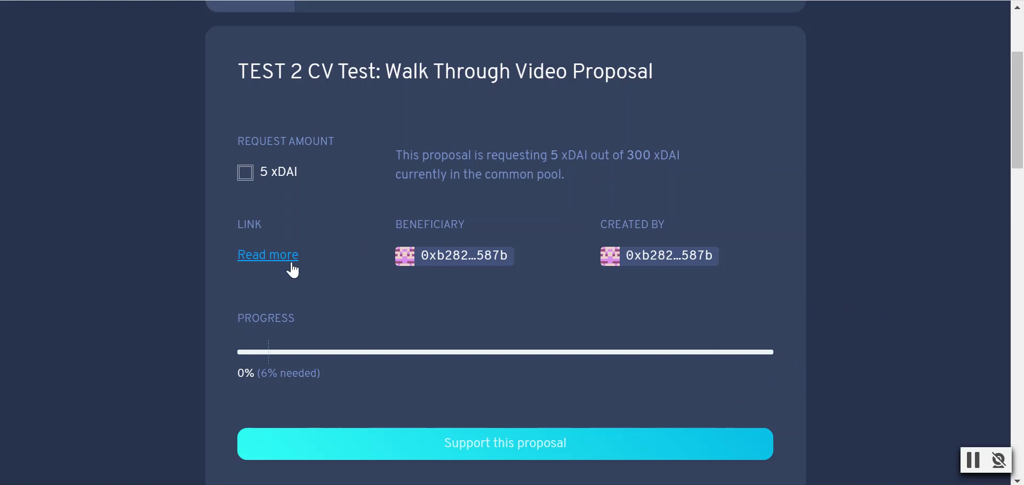
left_click(414, 443)
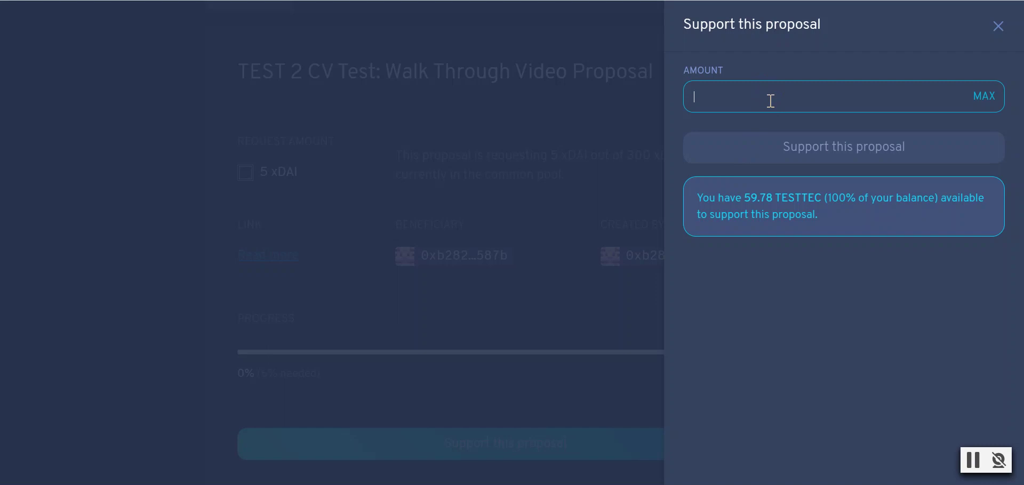
- Stake the full 59.78 TESTTEC balance on the TEST 2 CV Test proposal and confirm it in MetaMask
type("59")
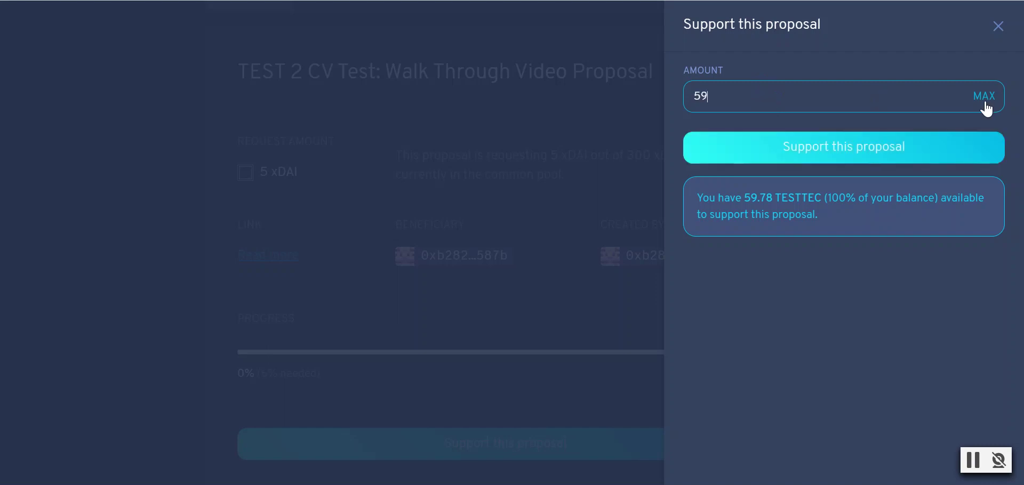
left_click(984, 99)
left_click(835, 150)
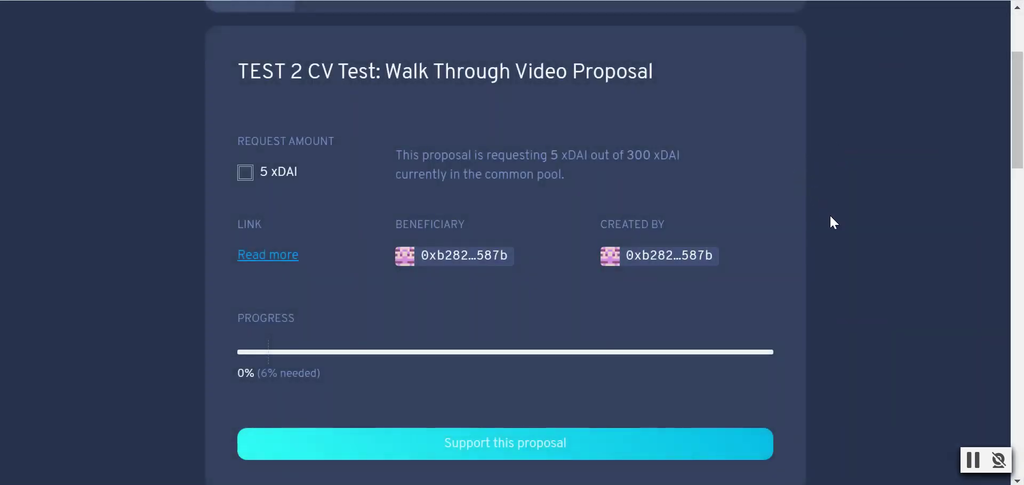
scroll(830, 222, "down", 2)
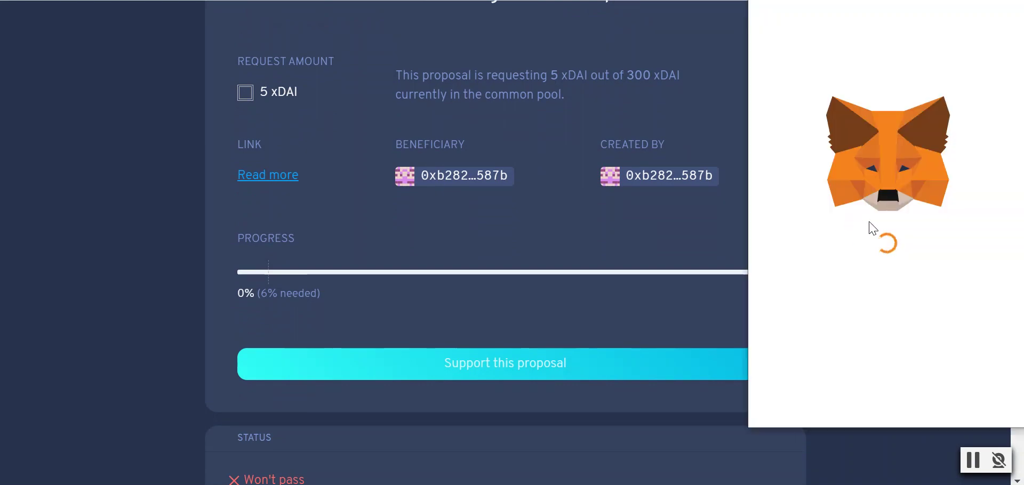
left_click(966, 398)
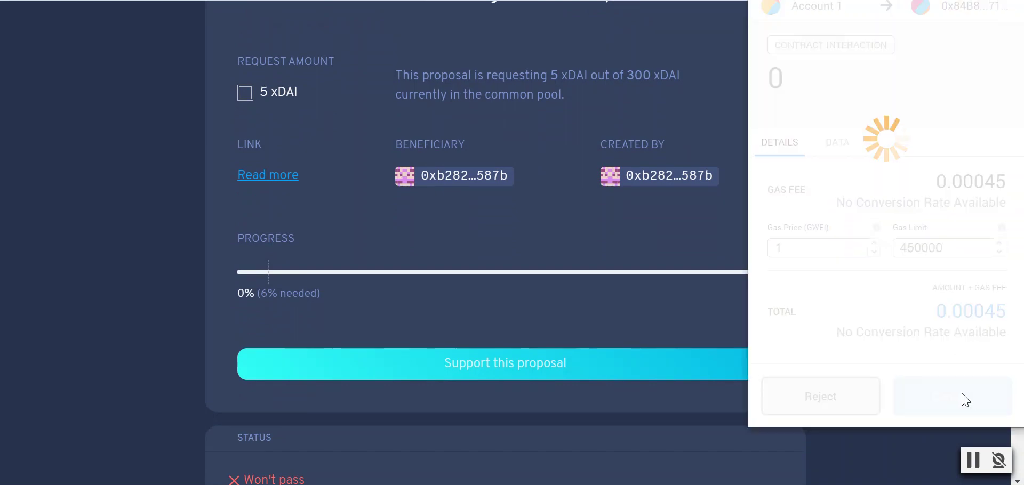
scroll(856, 270, "up", 1)
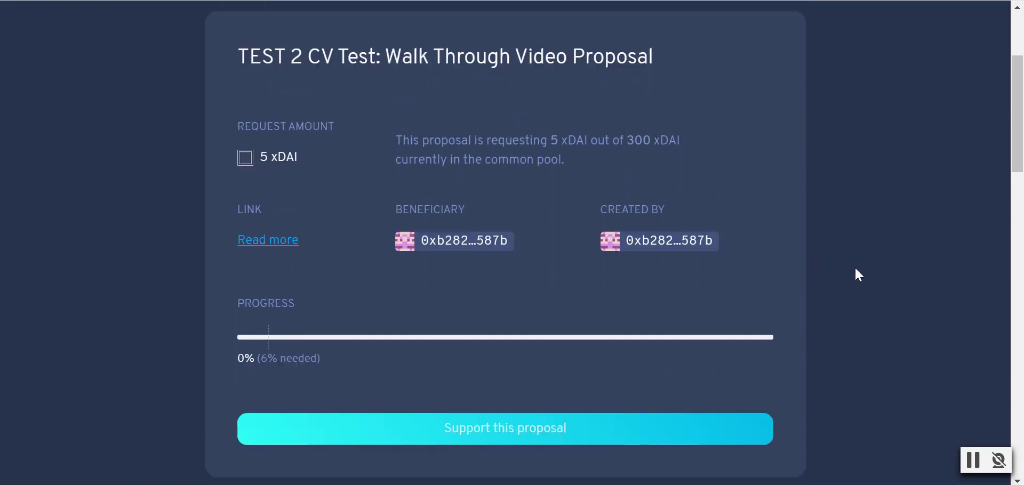
- Review the TEST 2 CV Test proposal page, still at 0% support, then go back to the proposal list
scroll(856, 270, "down", 2)
scroll(855, 269, "down", 2)
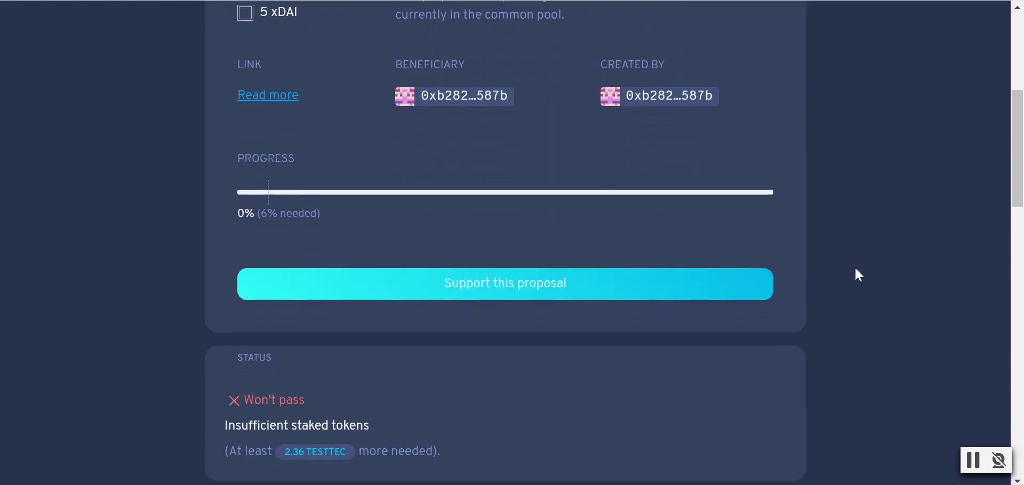
scroll(856, 270, "down", 1)
scroll(856, 270, "down", 3)
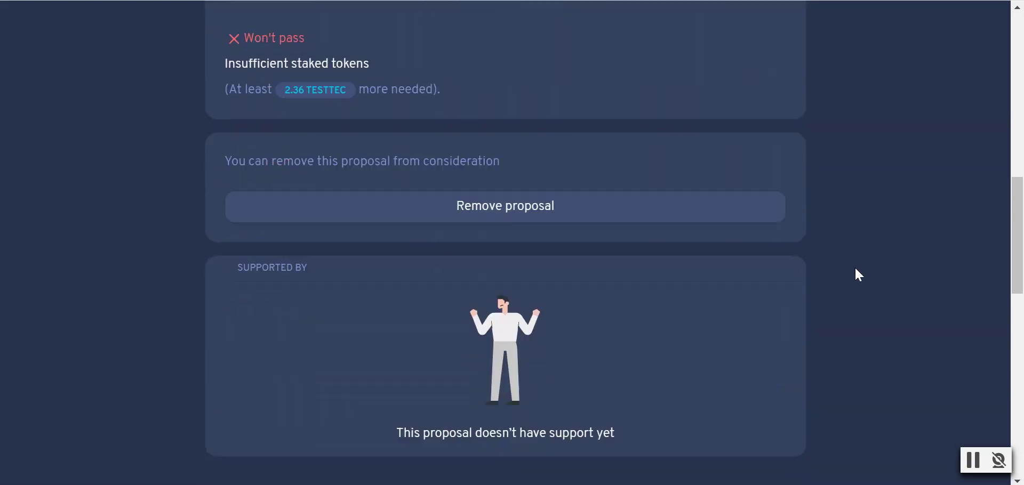
scroll(855, 270, "up", 8)
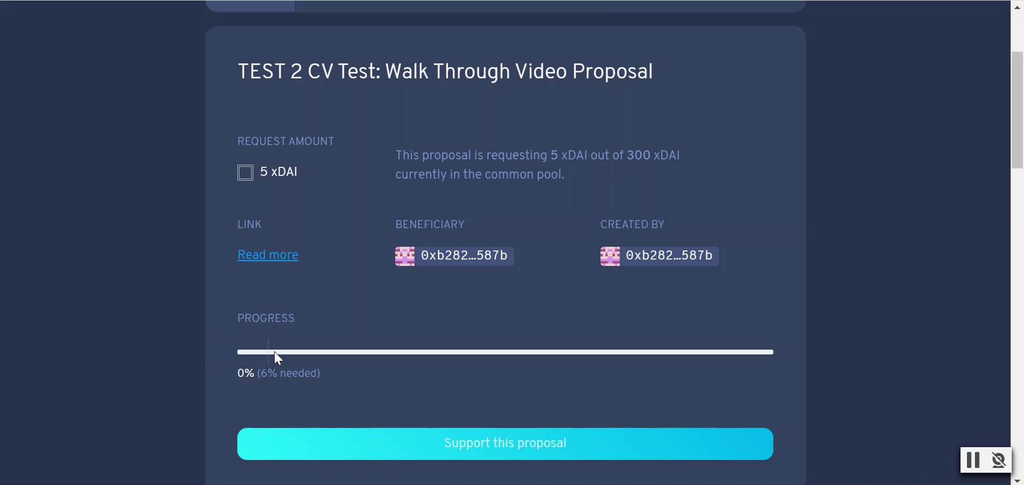
scroll(386, 331, "down", 2)
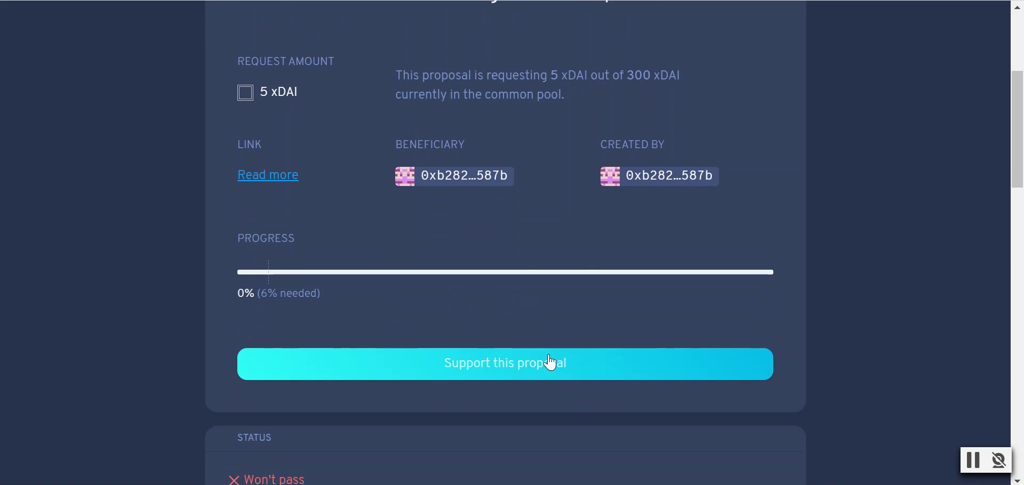
scroll(576, 354, "up", 2)
scroll(505, 309, "down", 2)
scroll(374, 265, "up", 6)
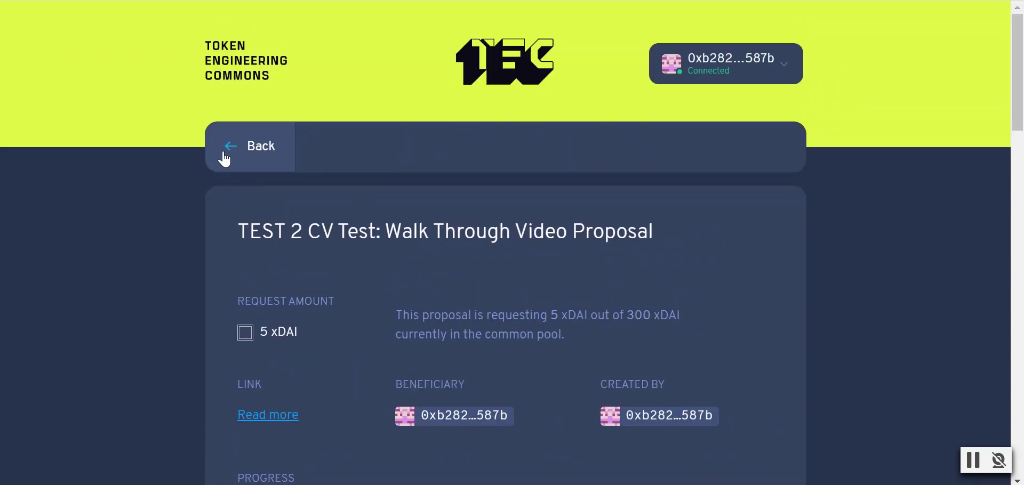
left_click(225, 159)
- Reopen the TEST 2 proposal to recheck it, then return to the list showing 0% (6% needed)
scroll(660, 323, "down", 6)
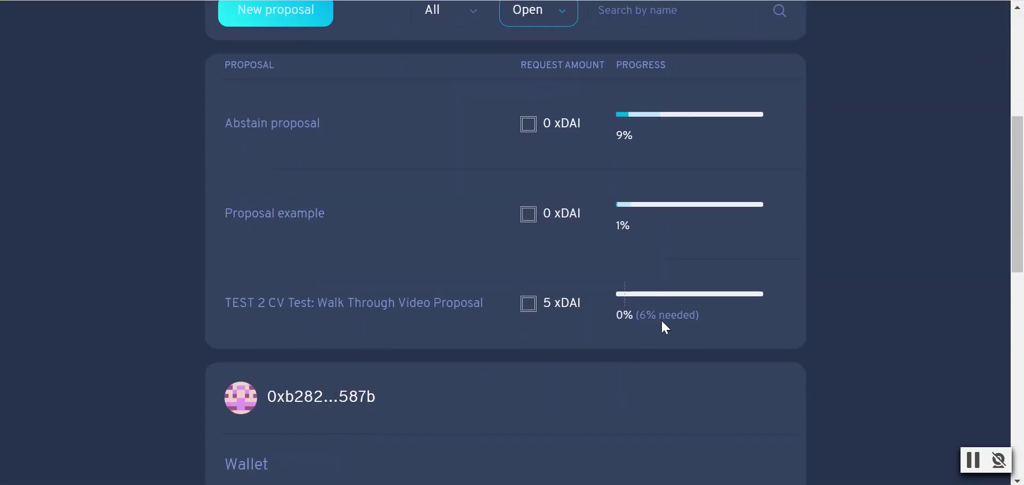
left_click(421, 310)
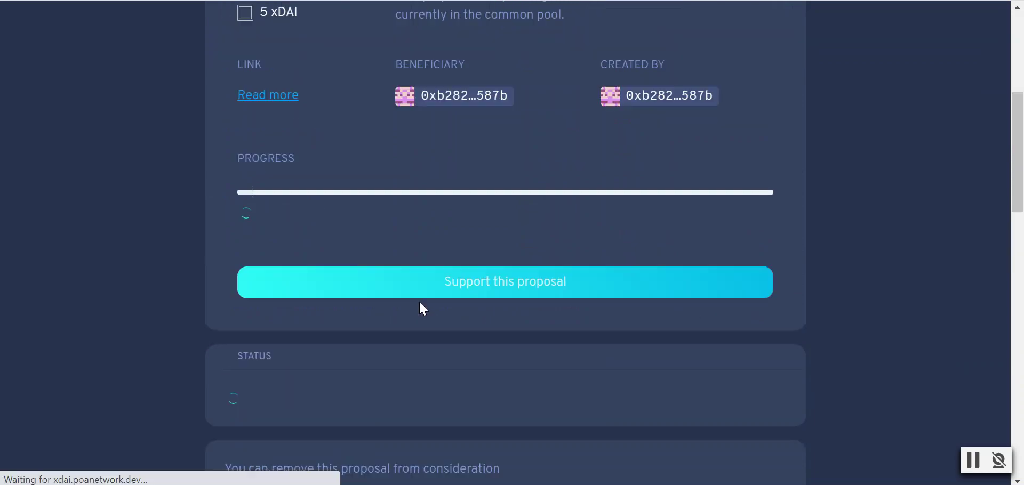
scroll(592, 319, "down", 3)
scroll(590, 323, "down", 2)
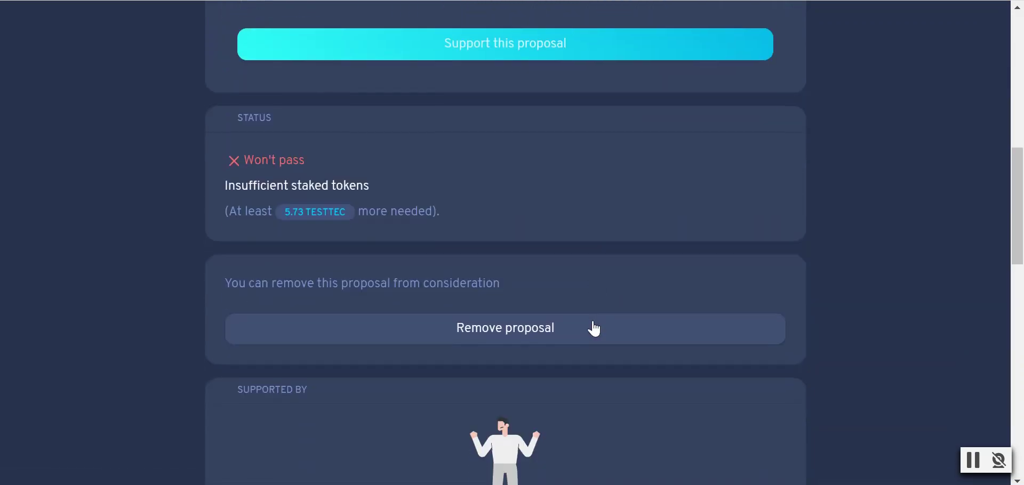
scroll(576, 298, "up", 7)
scroll(538, 284, "up", 2)
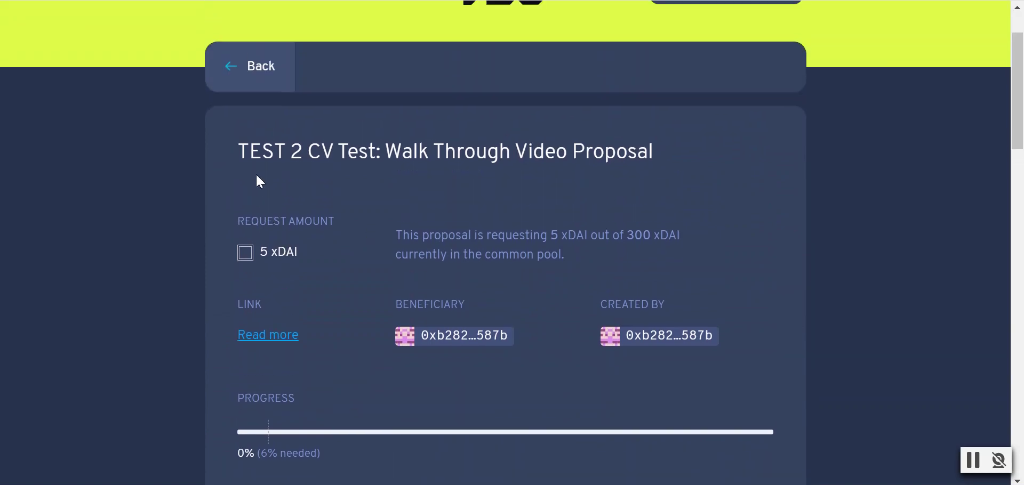
left_click(243, 84)
scroll(626, 294, "down", 3)
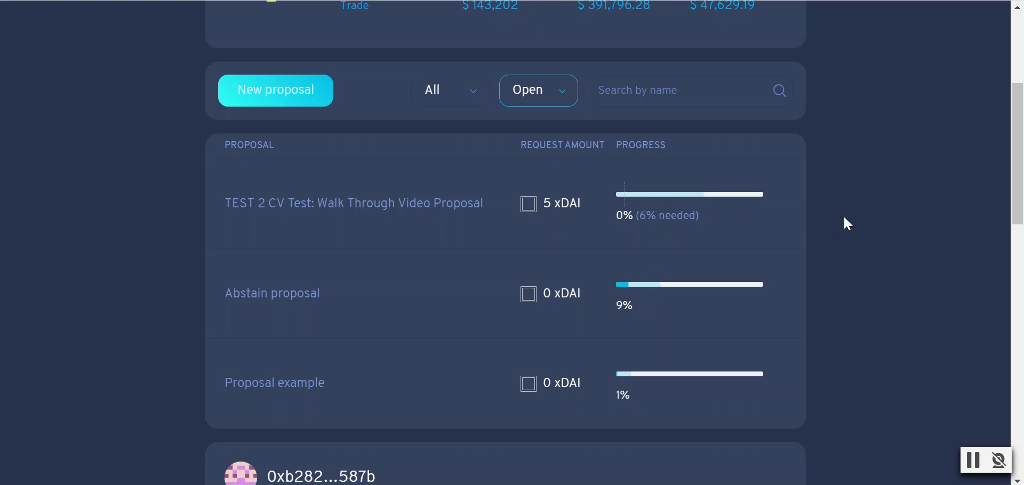
scroll(845, 218, "up", 5)
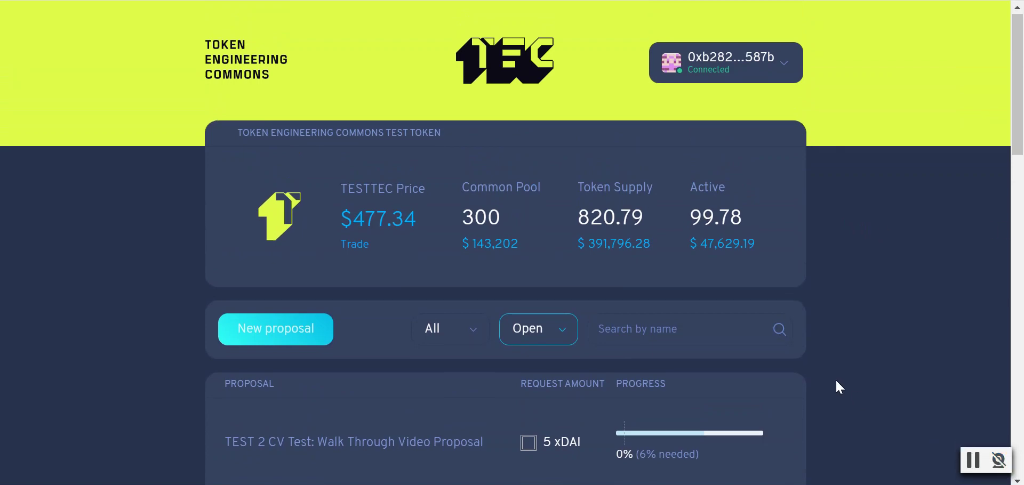
scroll(835, 378, "down", 3)
scroll(862, 356, "down", 5)
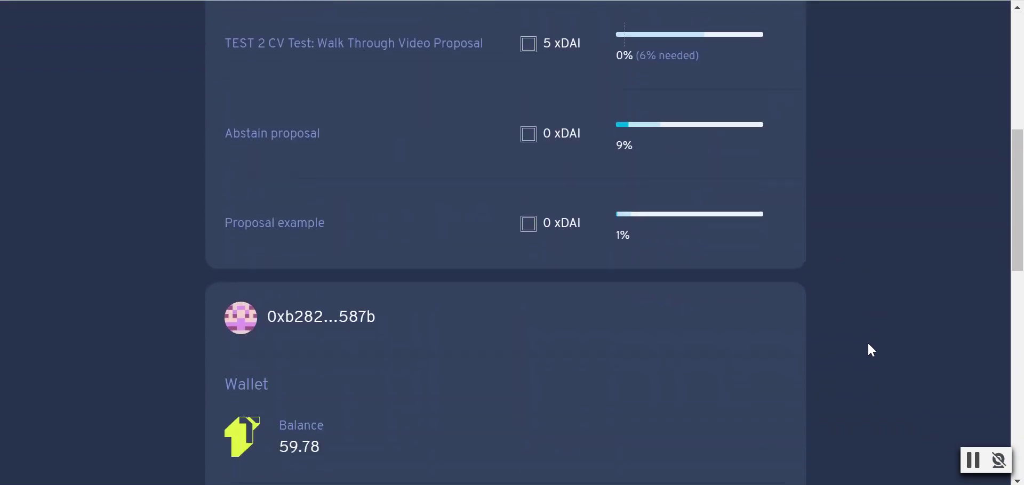
scroll(825, 337, "down", 2)
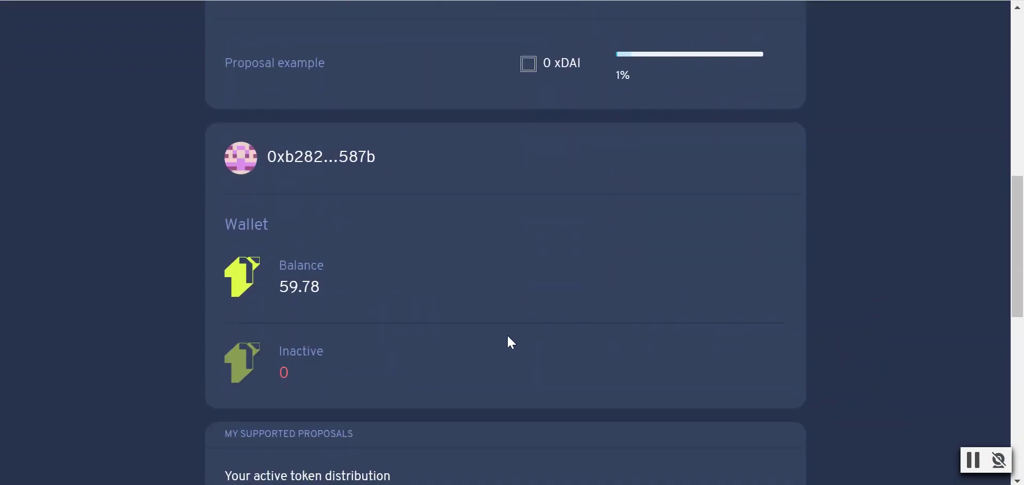
scroll(484, 326, "up", 10)
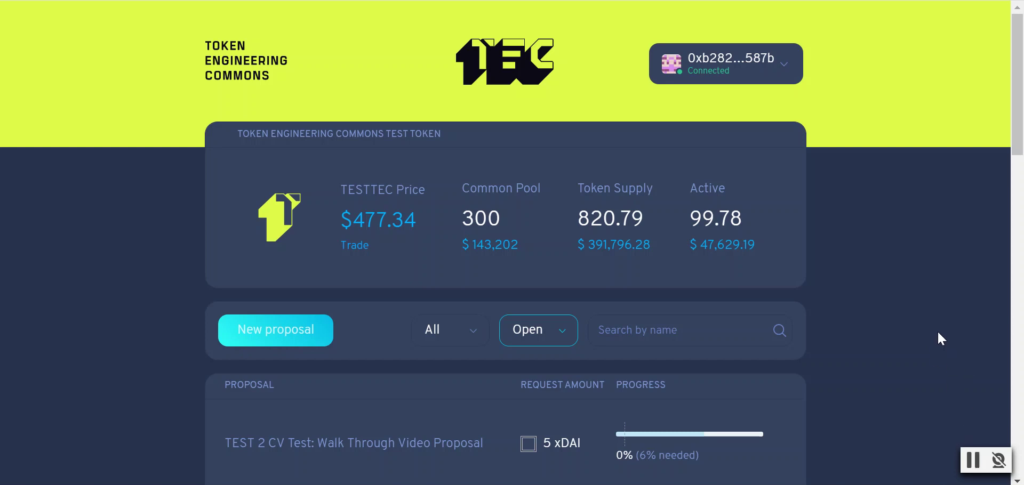
scroll(930, 329, "down", 1)
scroll(927, 296, "up", 1)
left_click(996, 463)
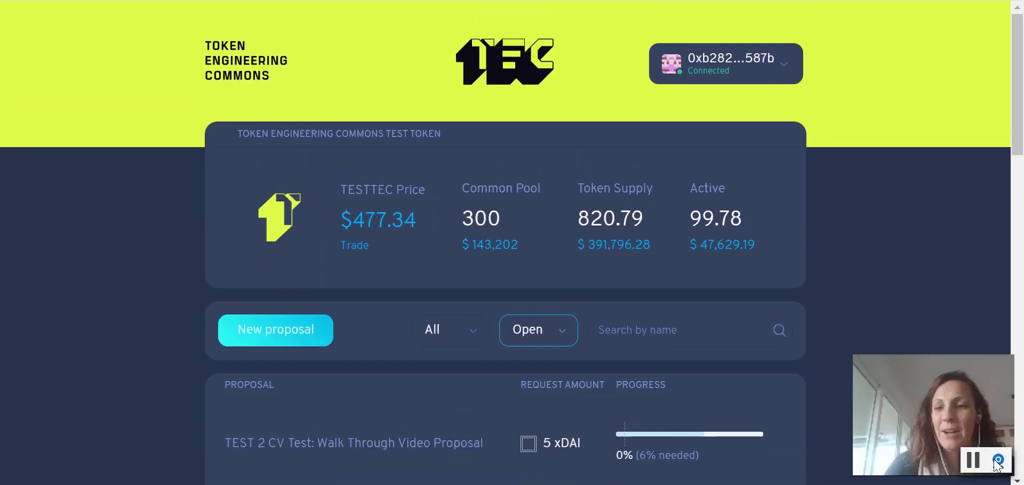